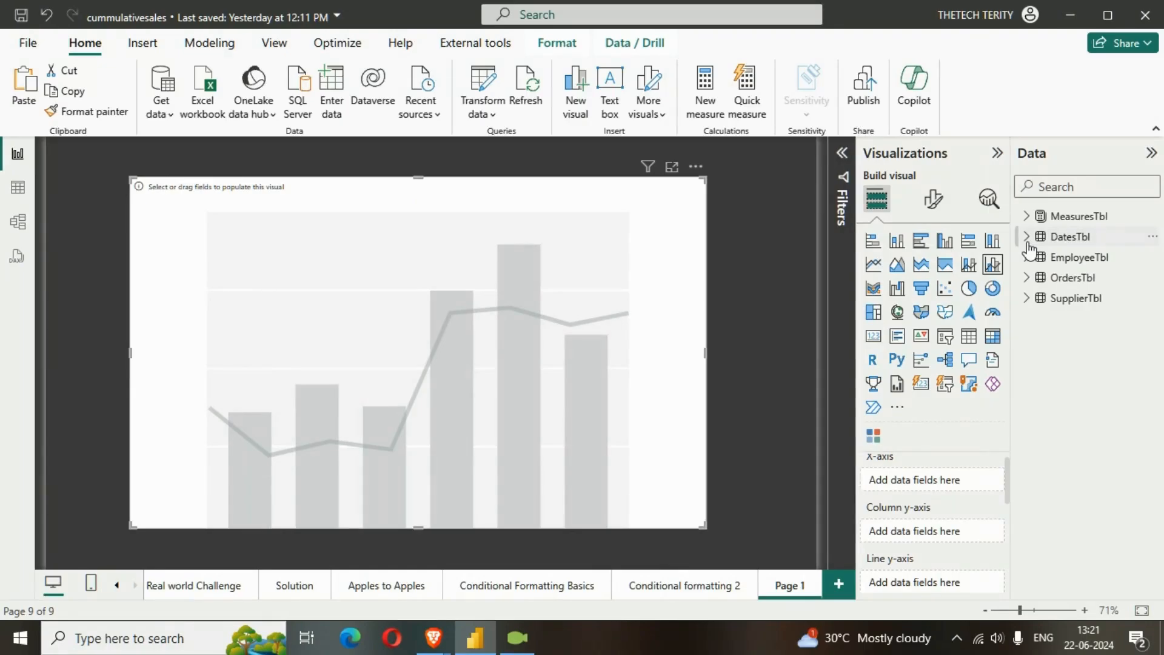
# Put Date from DatesTbl on the chart's X-axis and add the TotalSales and TotalSalesLM measures as columns
pyautogui.click(1028, 238)
pyautogui.click(1031, 257)
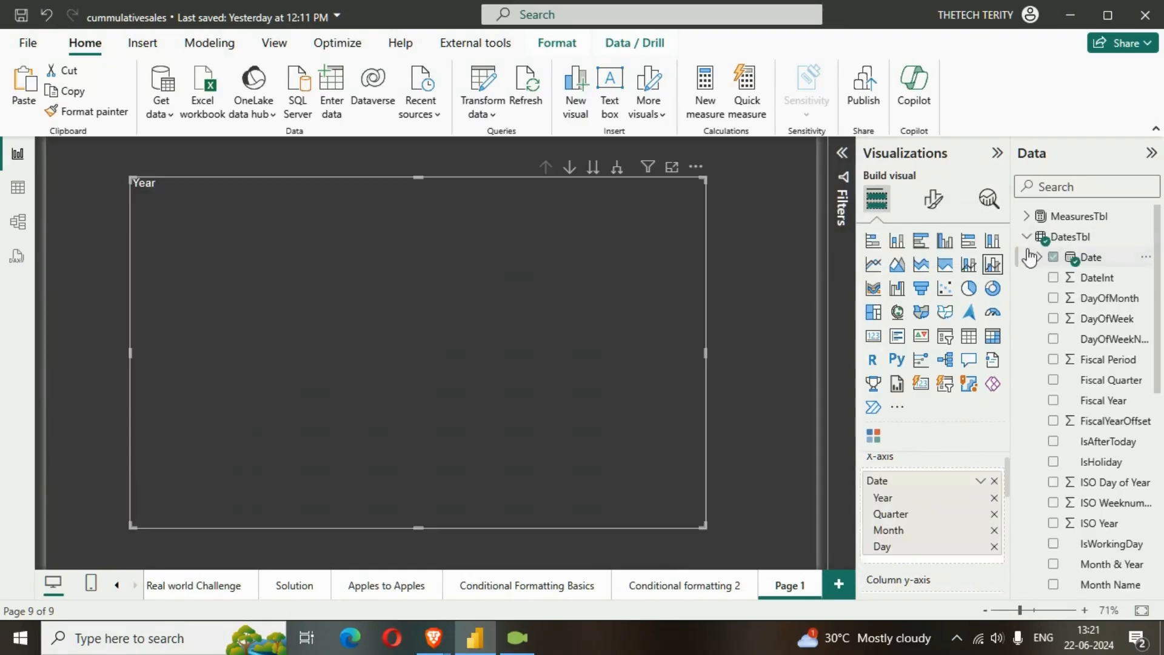
pyautogui.click(1027, 237)
pyautogui.click(1027, 217)
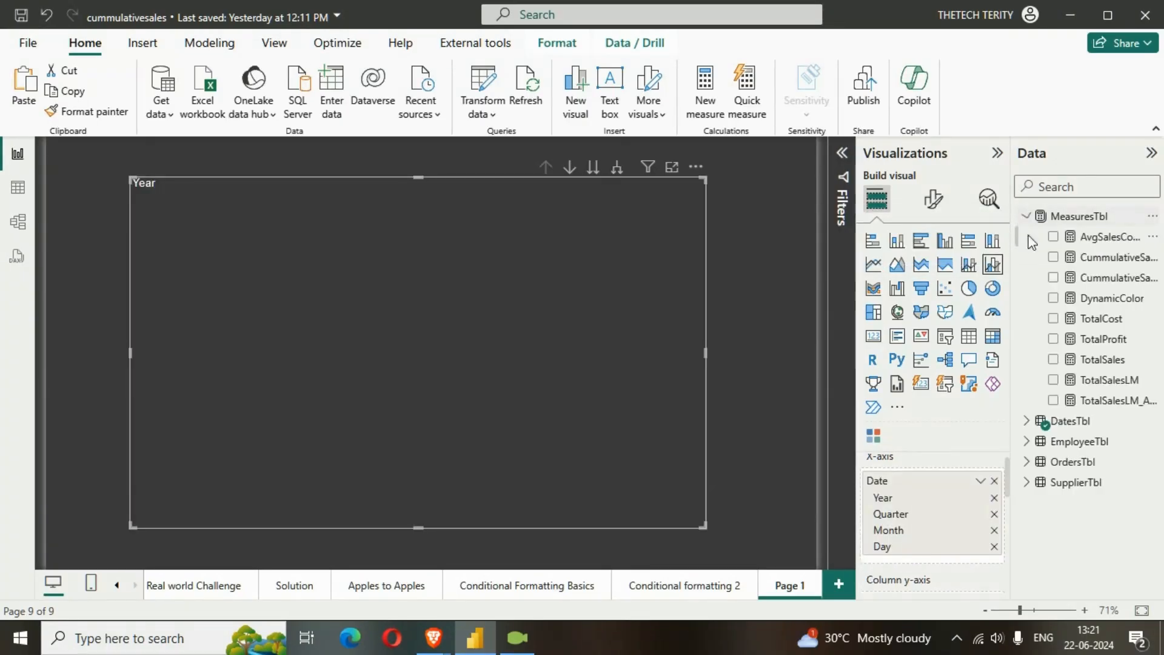
pyautogui.click(1054, 359)
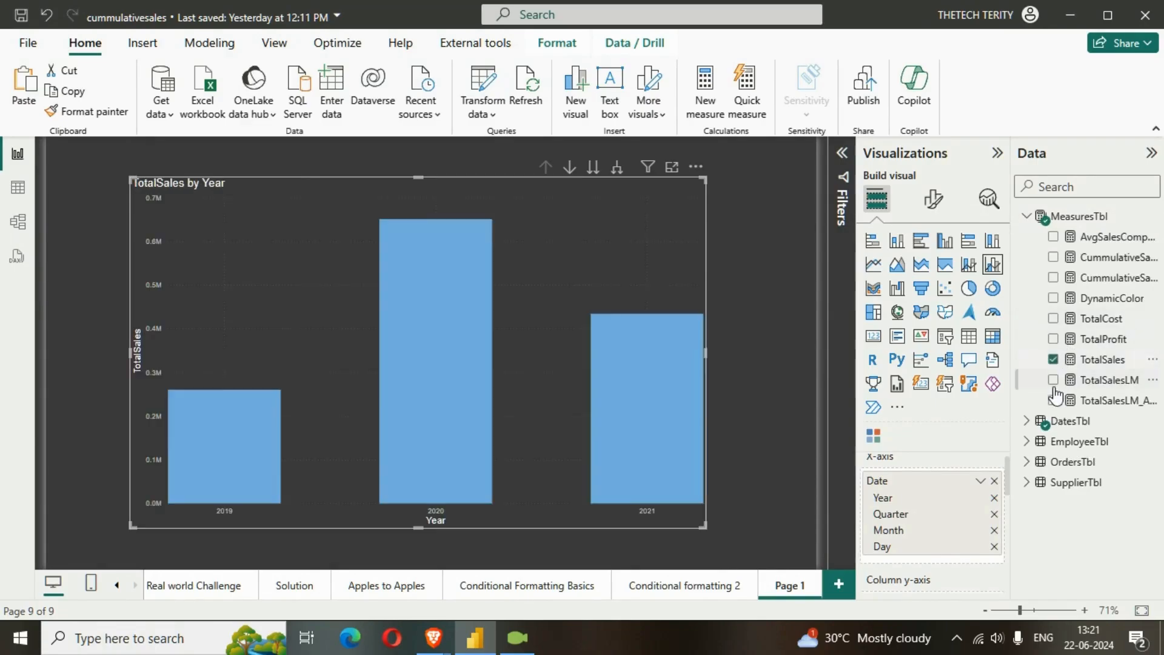
pyautogui.click(1053, 380)
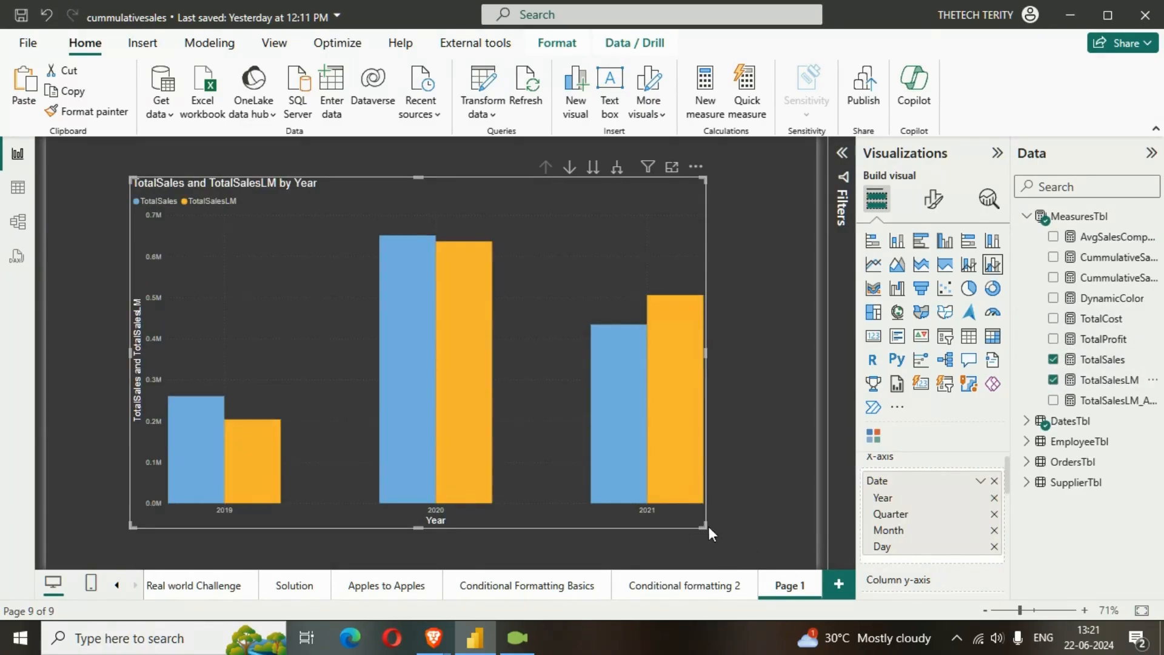
# Expand the chart down to the quarter level, then move and enlarge it to fill most of the page
pyautogui.moveTo(705, 527); pyautogui.dragTo(770, 548)
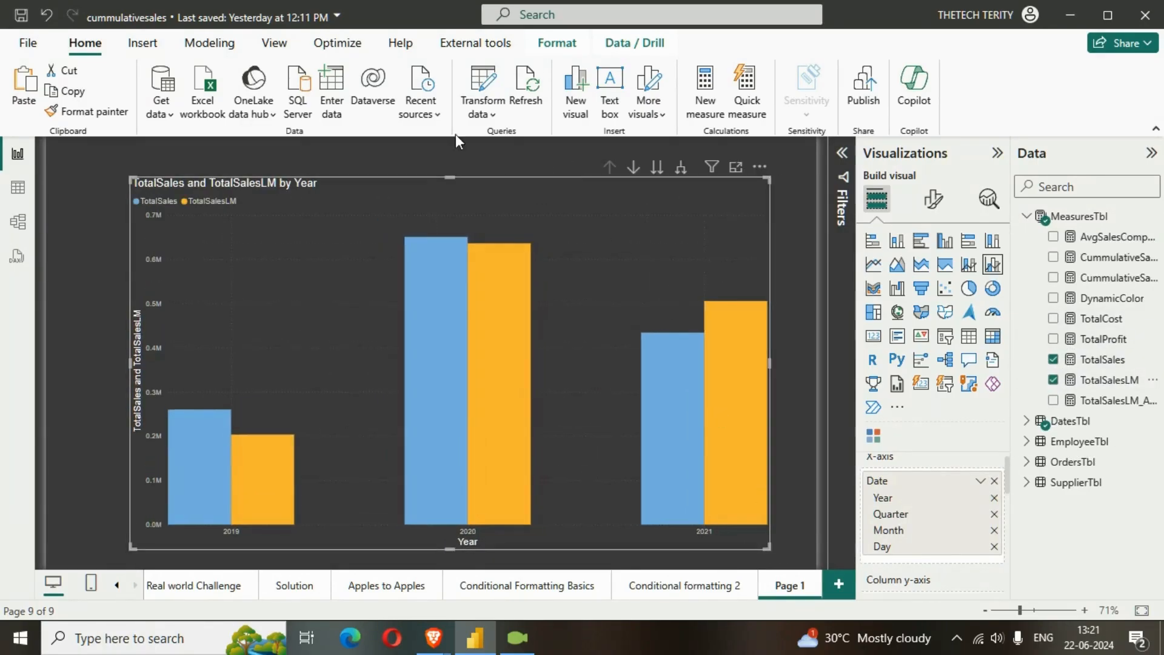
pyautogui.click(681, 170)
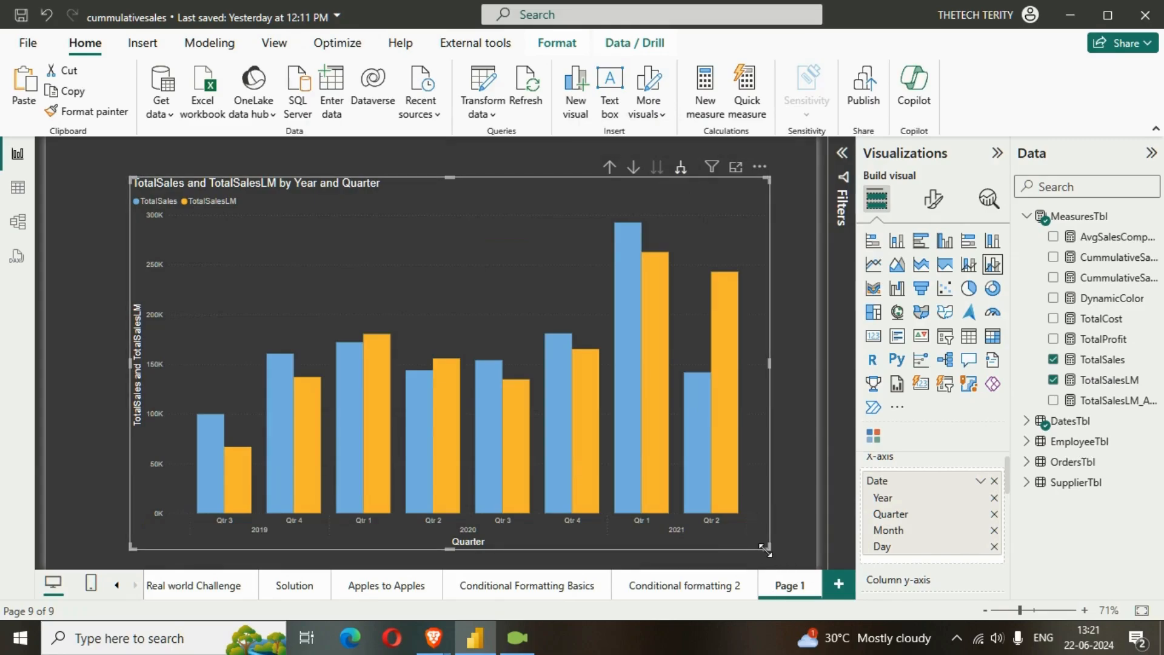
pyautogui.moveTo(766, 551); pyautogui.dragTo(793, 551)
pyautogui.moveTo(402, 248); pyautogui.dragTo(358, 245)
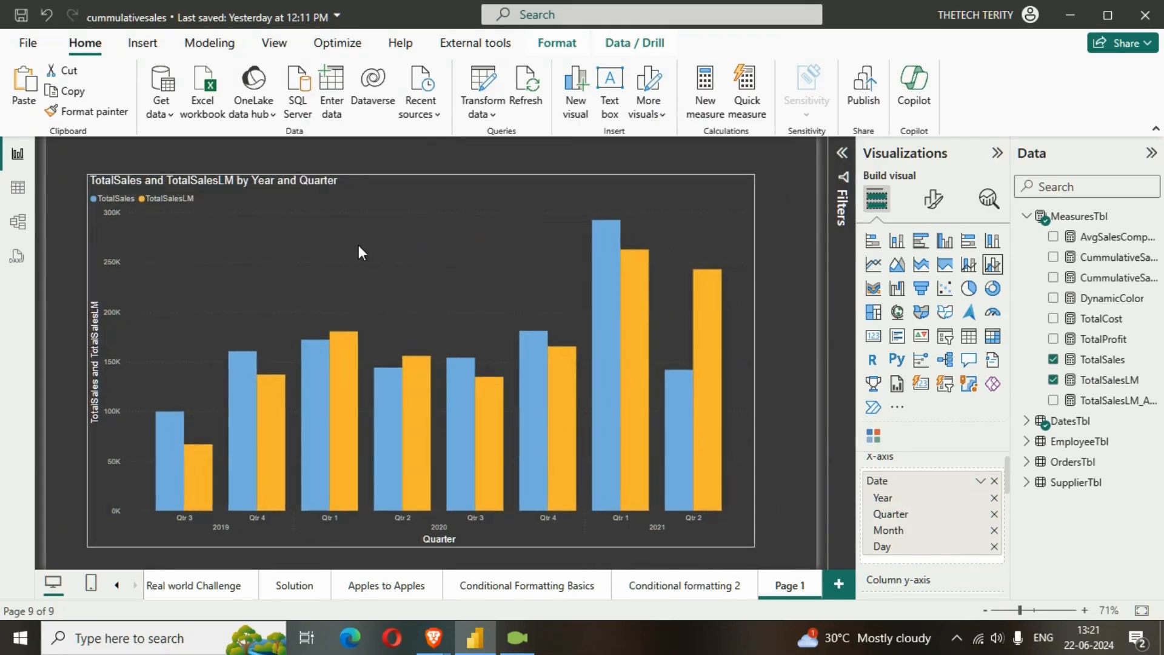
pyautogui.moveTo(756, 547); pyautogui.dragTo(810, 558)
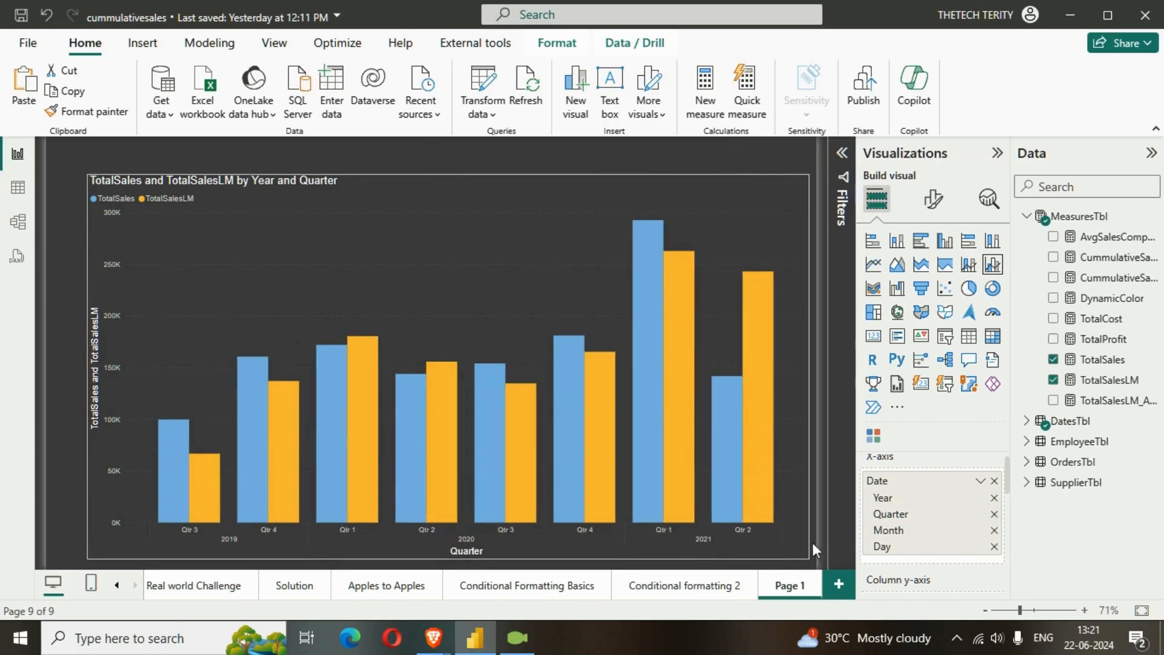
# Turn on data labels for the chart's columns
pyautogui.click(933, 199)
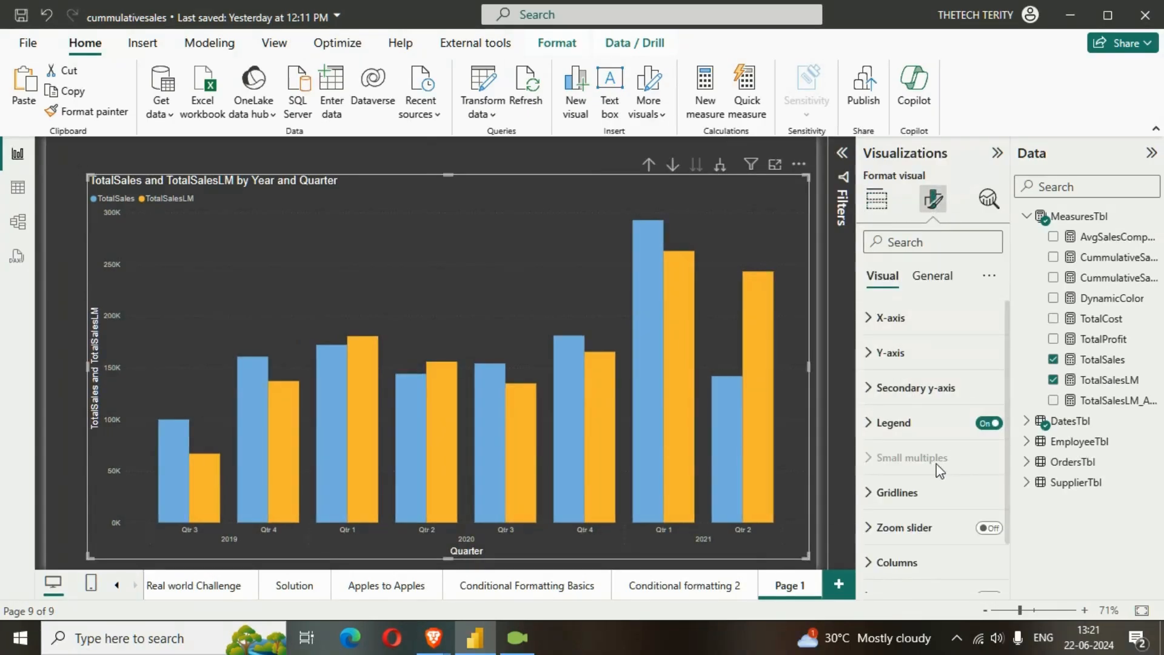
pyautogui.scroll(-1, 939, 470)
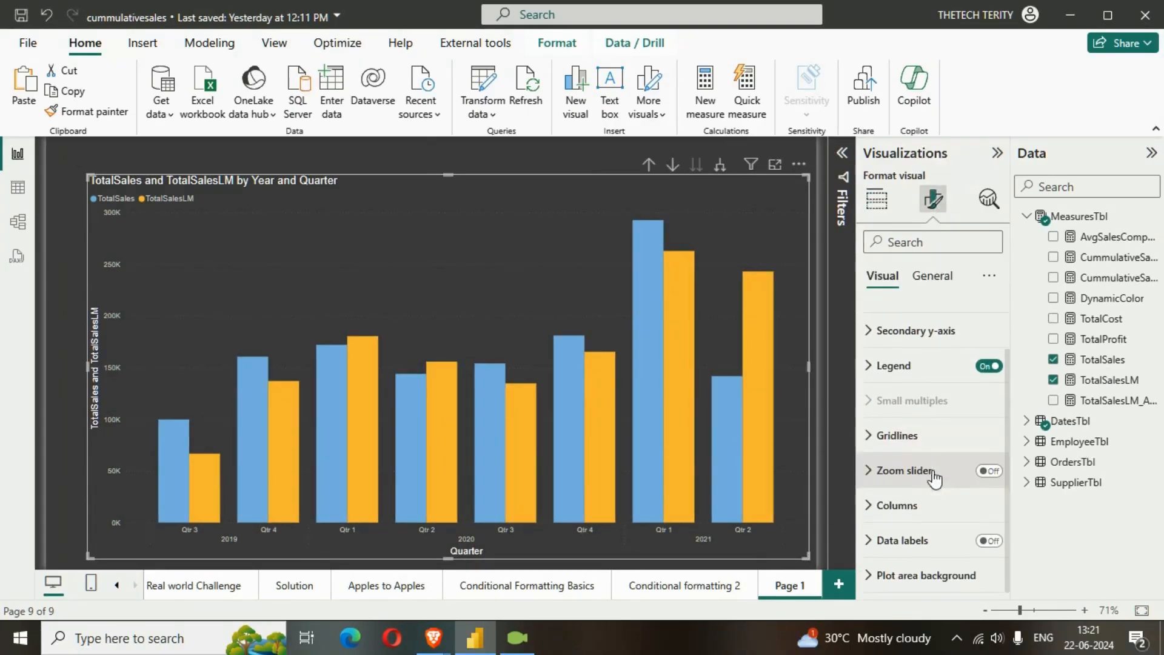
pyautogui.click(991, 542)
# Set the X-axis values' font size to 11 and turn off the X-axis title
pyautogui.scroll(1, 922, 473)
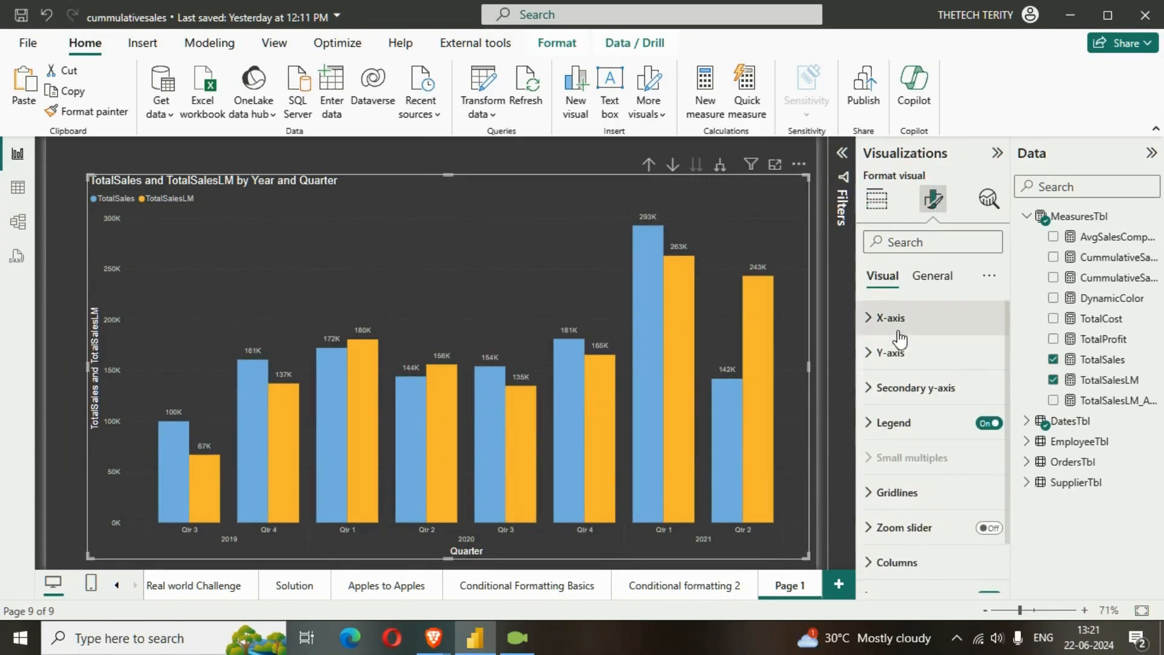
pyautogui.click(898, 328)
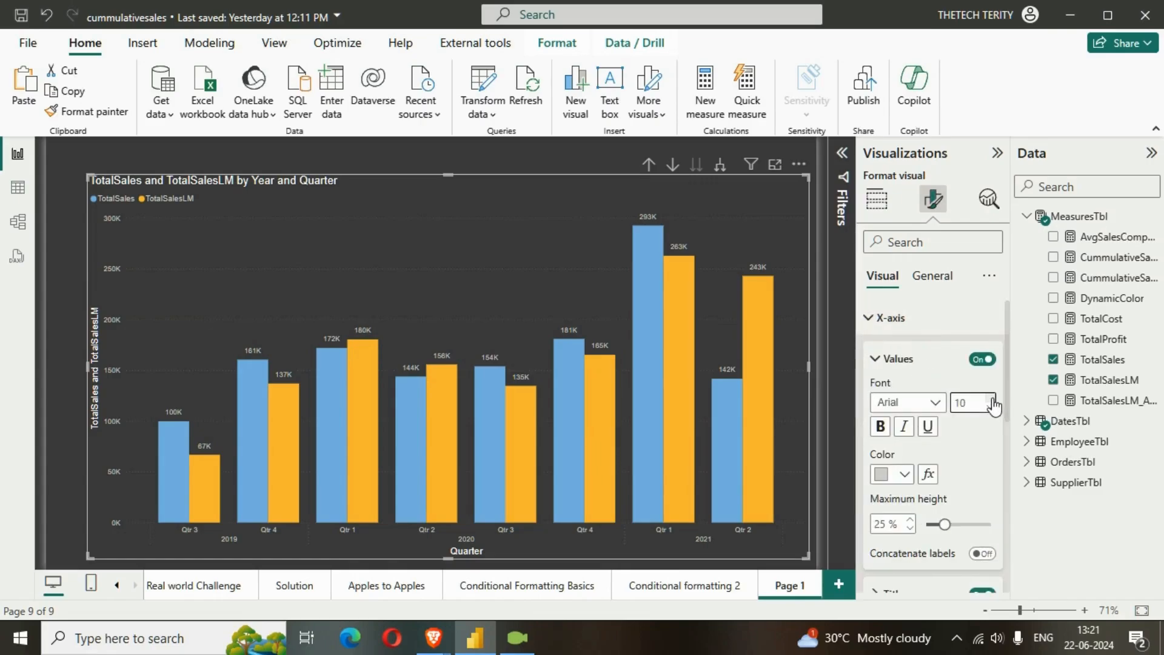
pyautogui.scroll(-2, 967, 439)
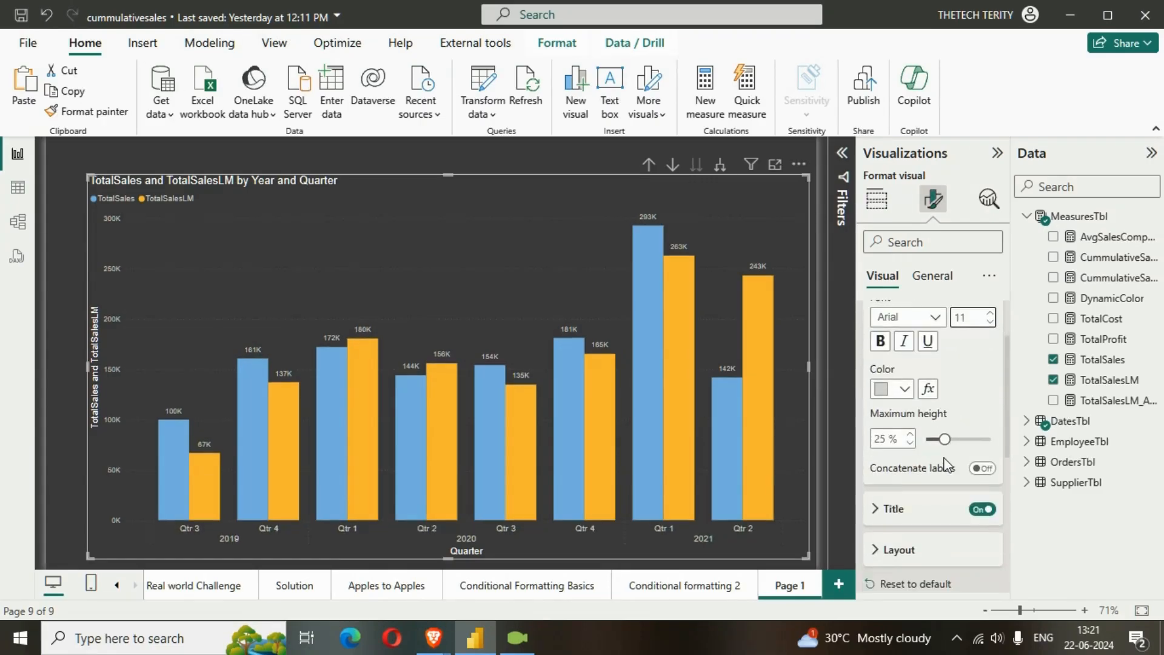
pyautogui.scroll(1, 948, 464)
pyautogui.scroll(-2, 948, 464)
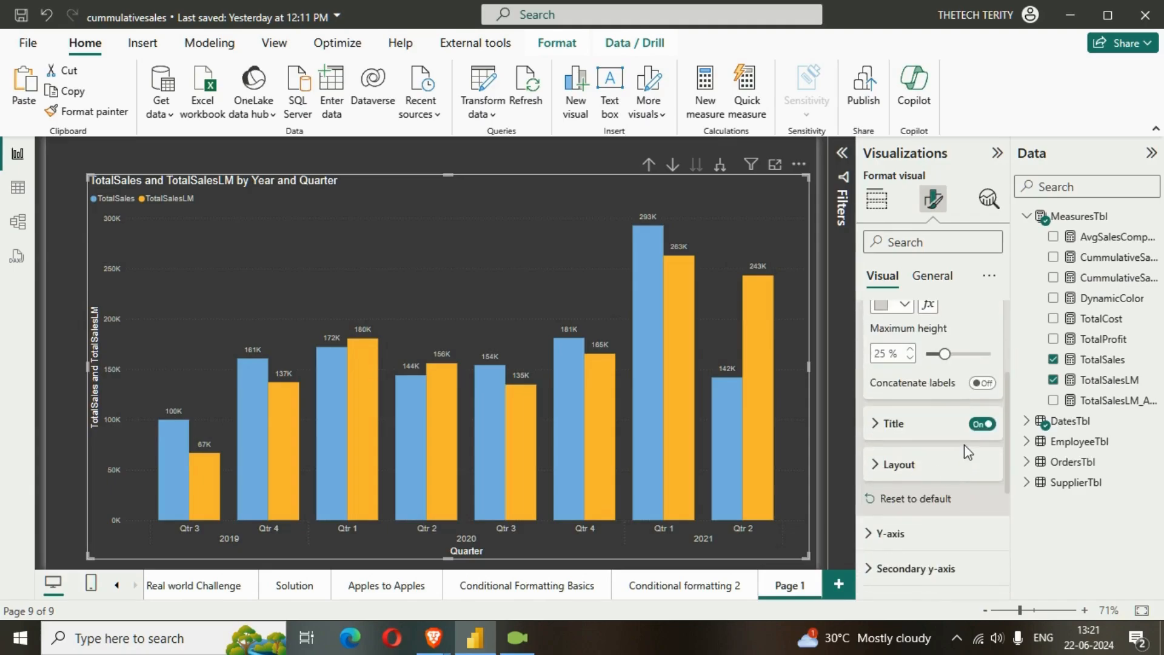
pyautogui.click(983, 424)
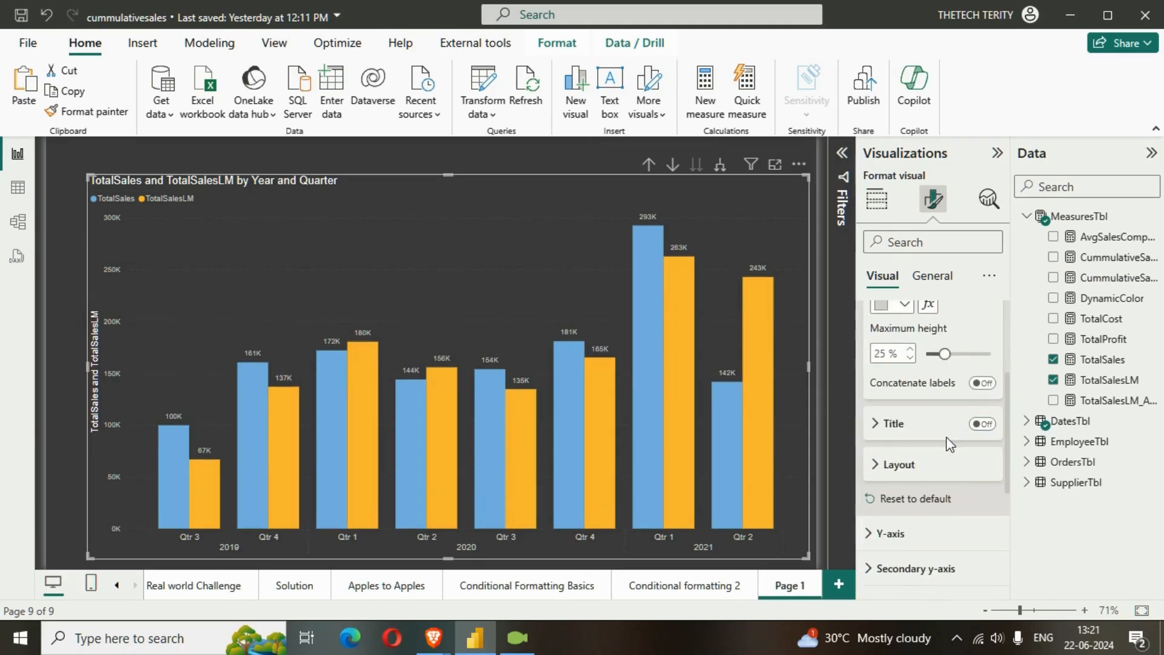
pyautogui.scroll(4, 913, 388)
pyautogui.click(873, 318)
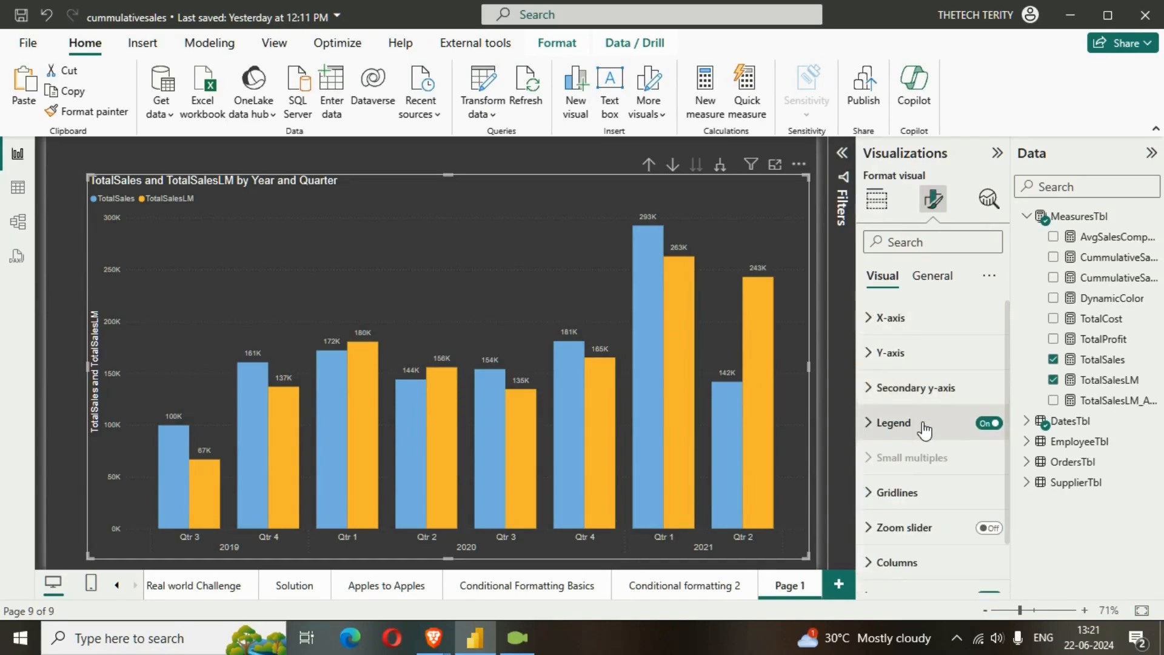
# Set the Y-axis values' font size to 11 and turn off the Y-axis title
pyautogui.click(885, 352)
pyautogui.scroll(-4, 971, 515)
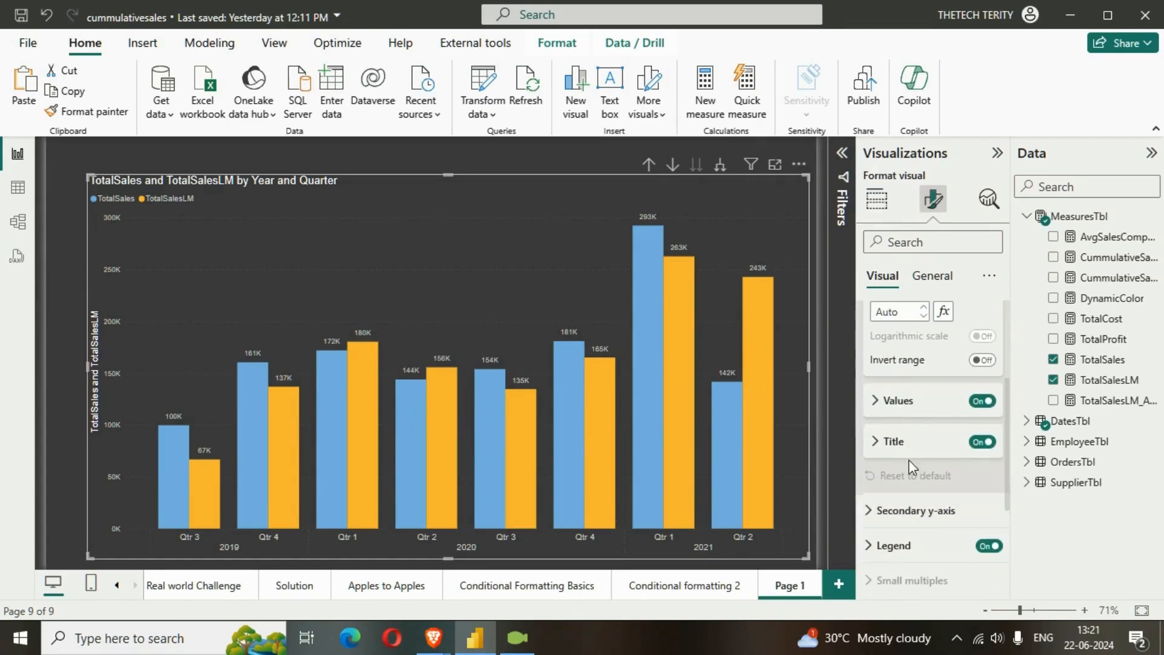
pyautogui.click(898, 402)
pyautogui.click(993, 441)
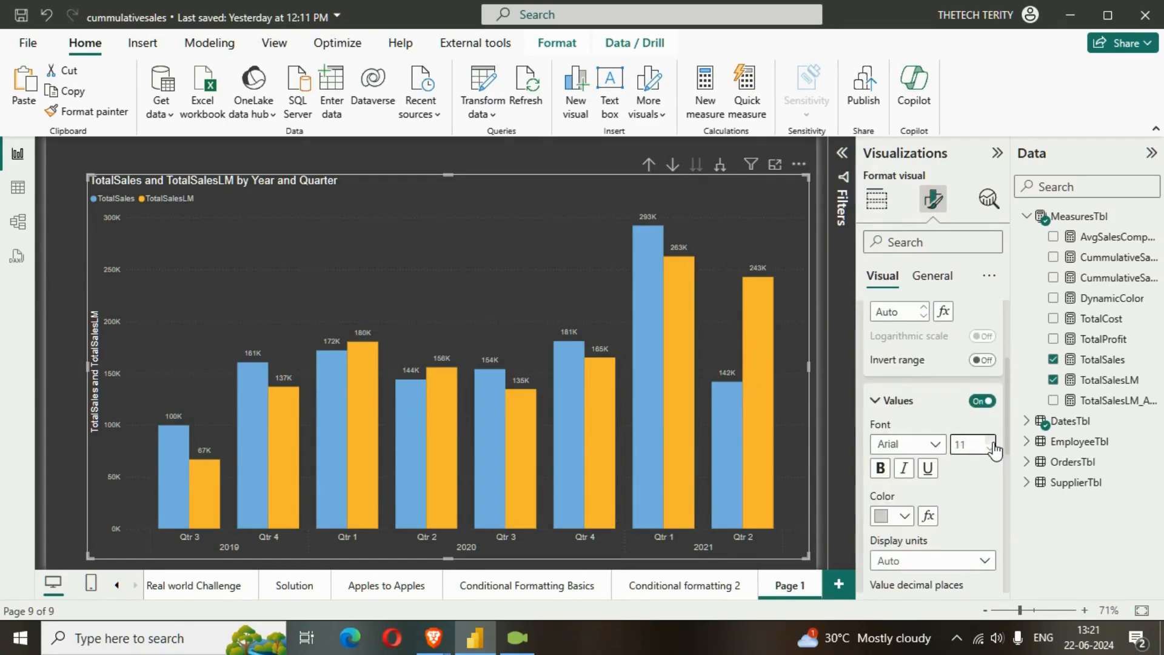
pyautogui.click(876, 401)
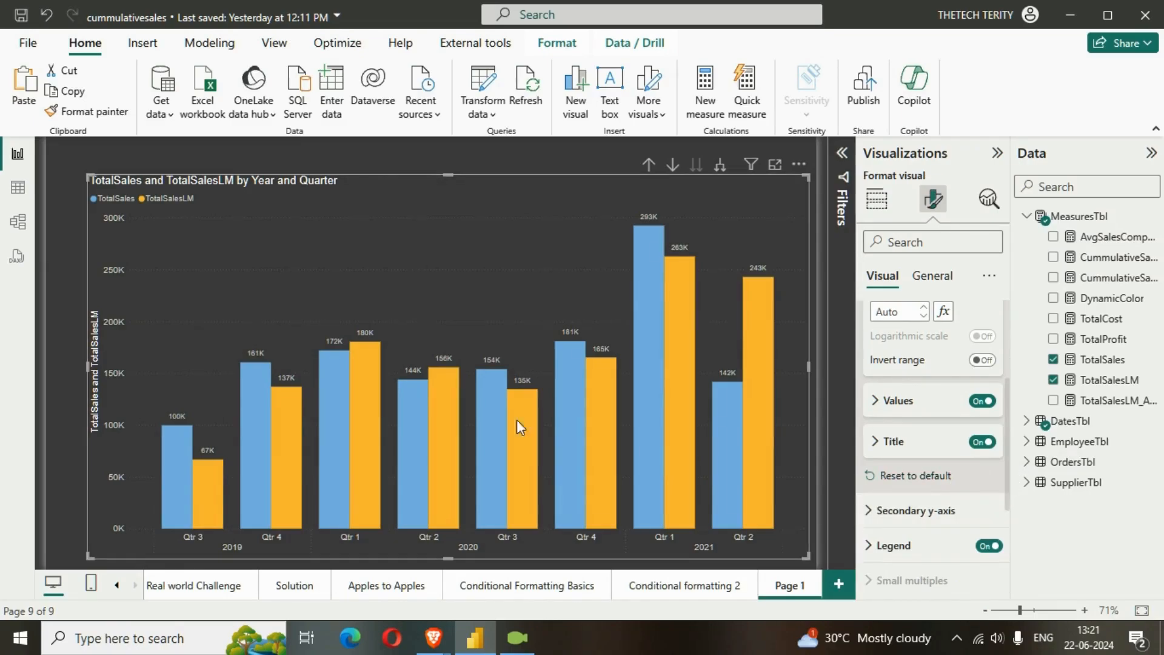
pyautogui.click(980, 443)
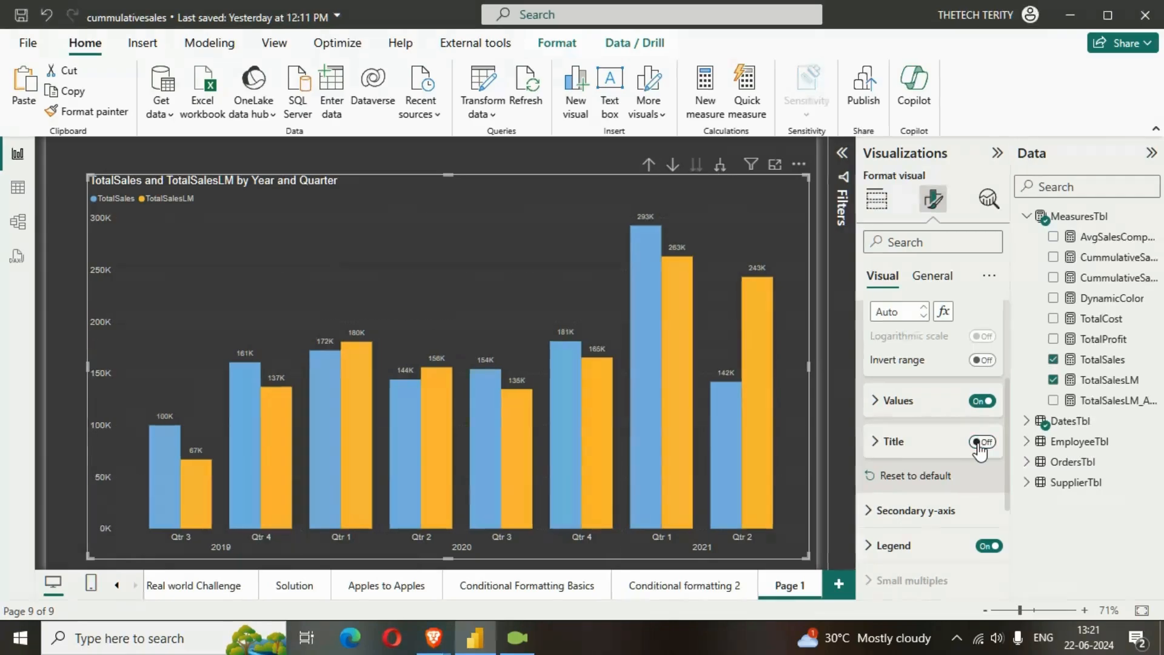
# Set the font size of the data label values to 11 and deselect the chart
pyautogui.scroll(-3, 938, 513)
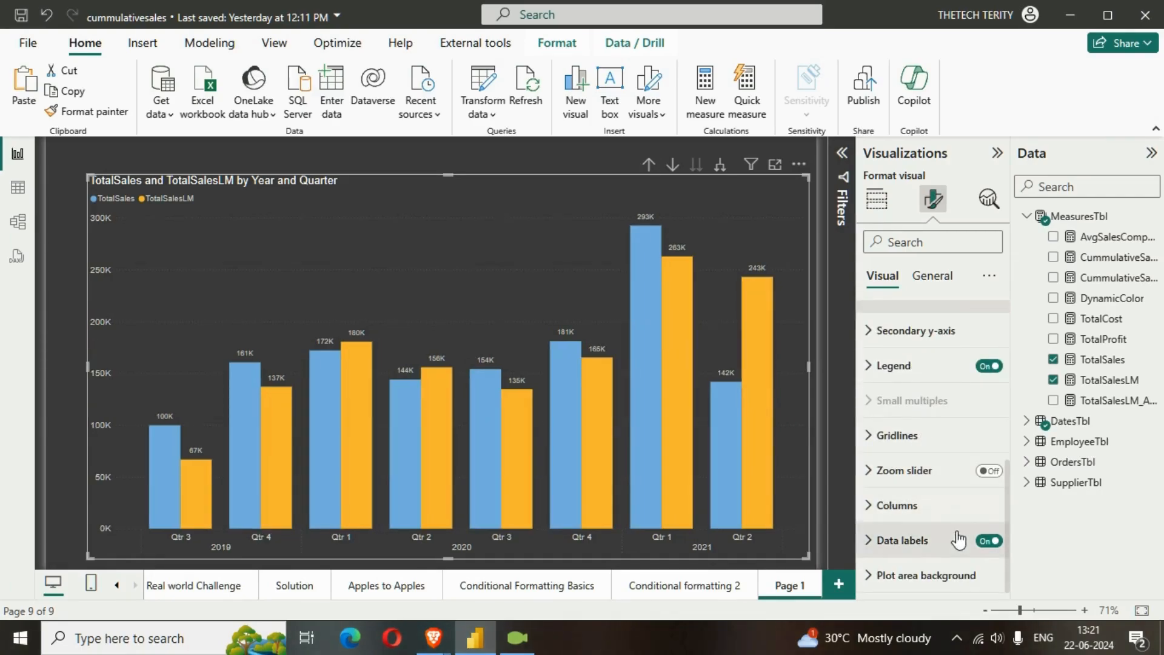
pyautogui.click(923, 537)
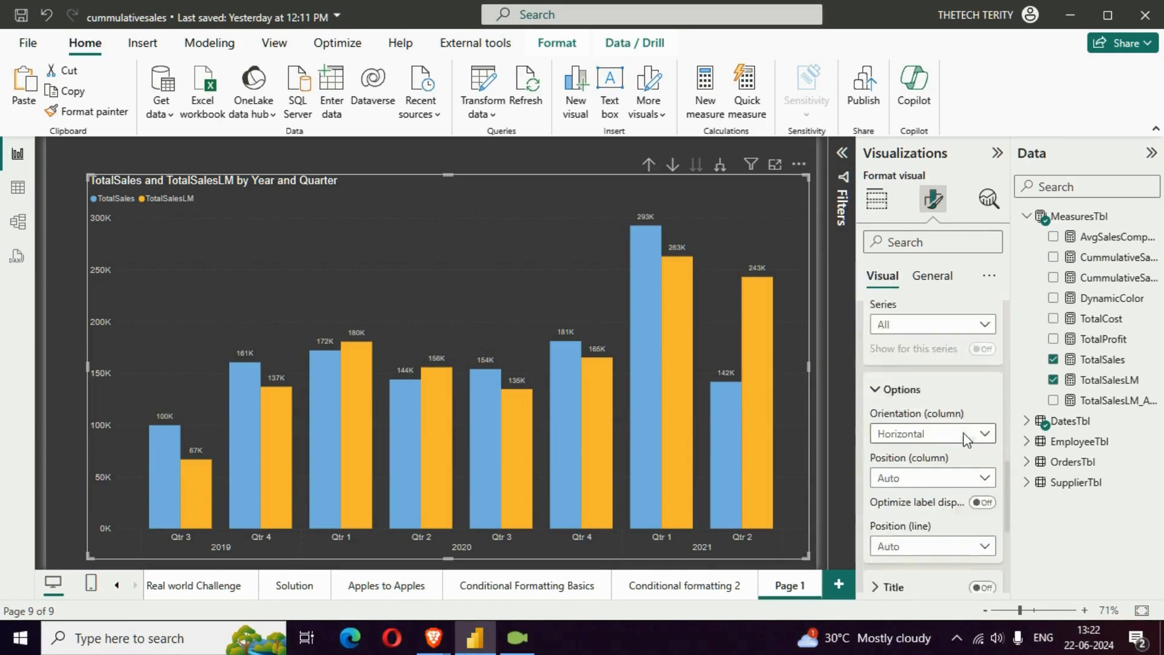
pyautogui.scroll(-2, 986, 450)
pyautogui.scroll(-2, 972, 507)
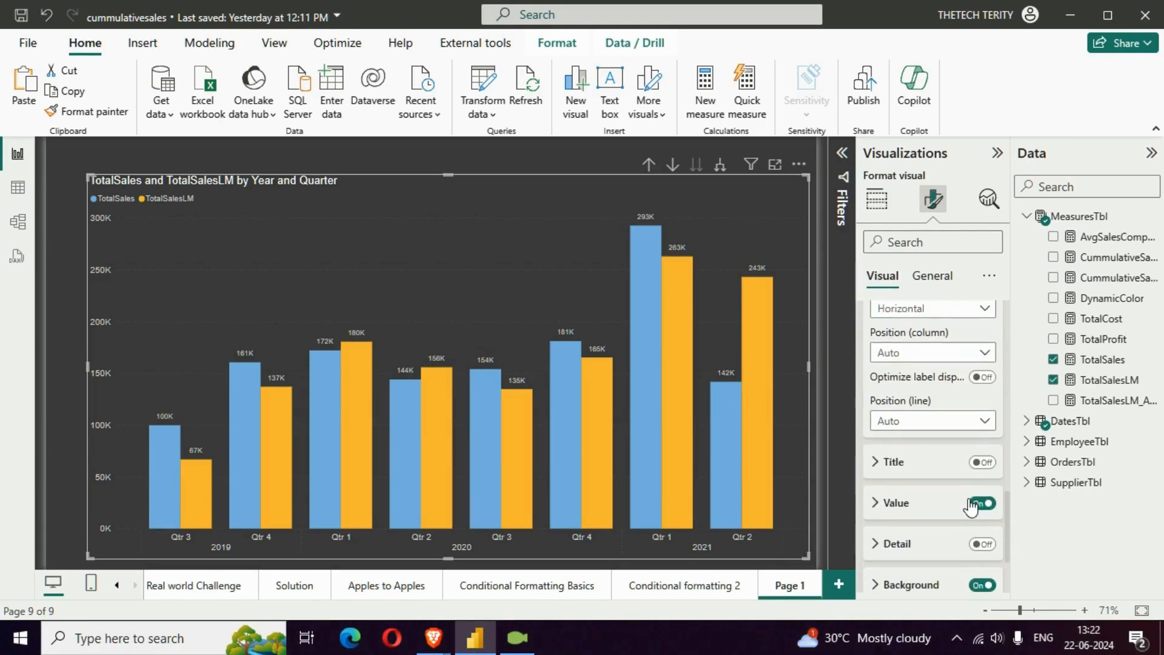
pyautogui.click(907, 507)
pyautogui.scroll(-1, 984, 503)
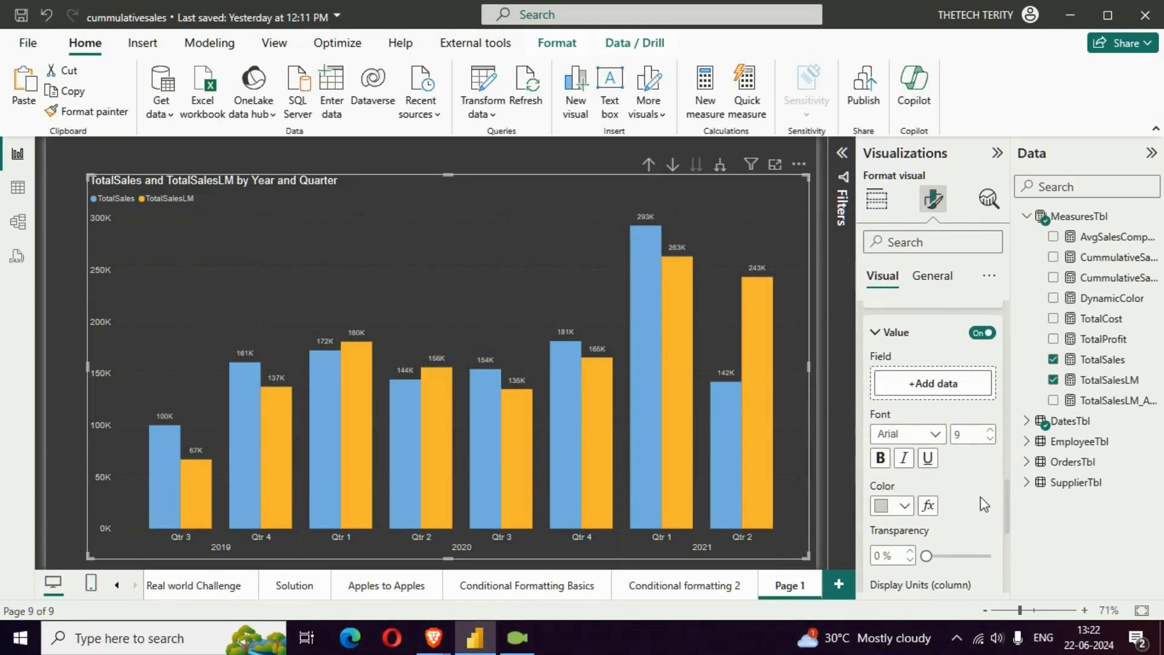
pyautogui.click(993, 432)
pyautogui.click(993, 432)
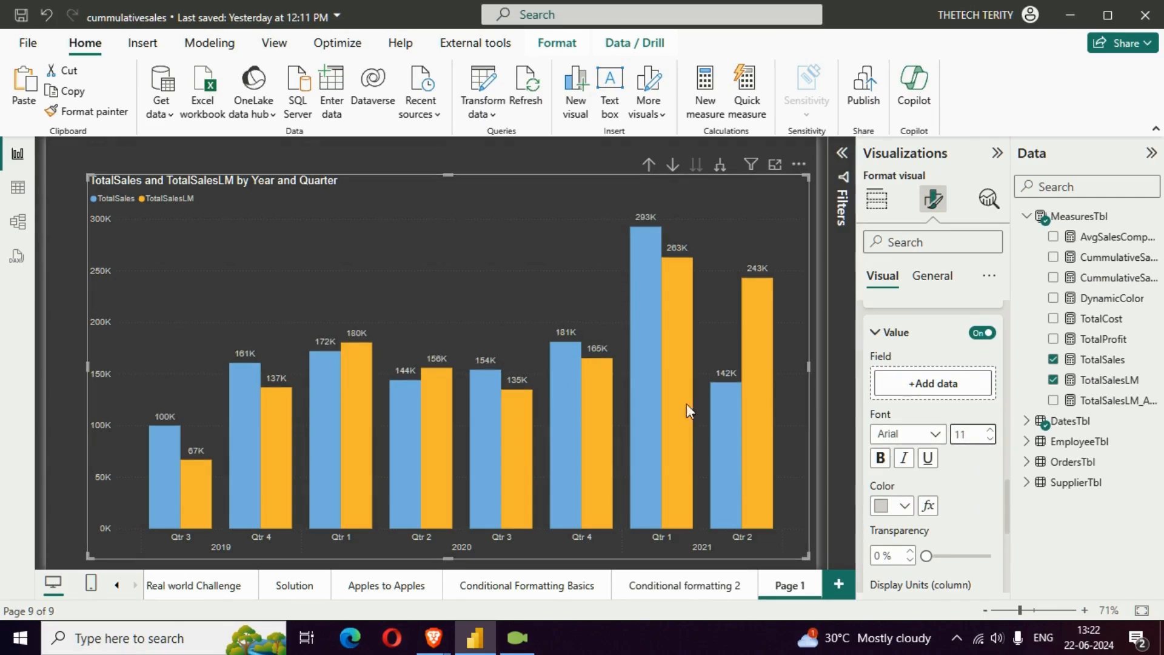
pyautogui.click(544, 159)
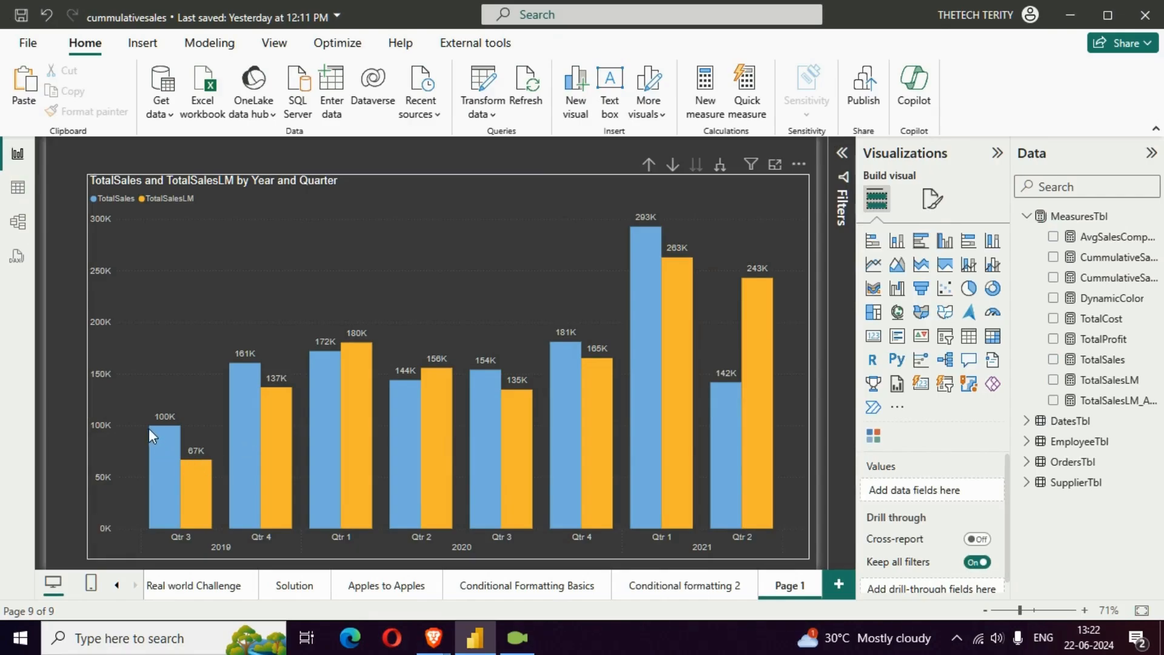
# Compare the TotalSales and TotalSalesLM columns across the chart's quarters
pyautogui.moveTo(162, 442)
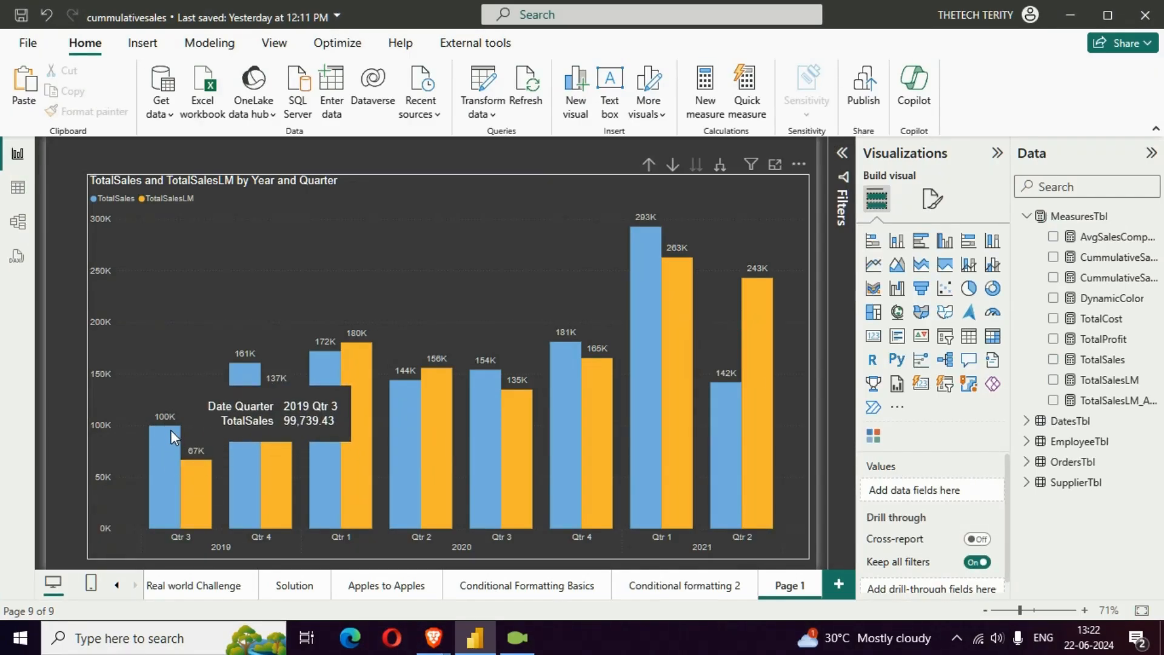
pyautogui.moveTo(208, 467)
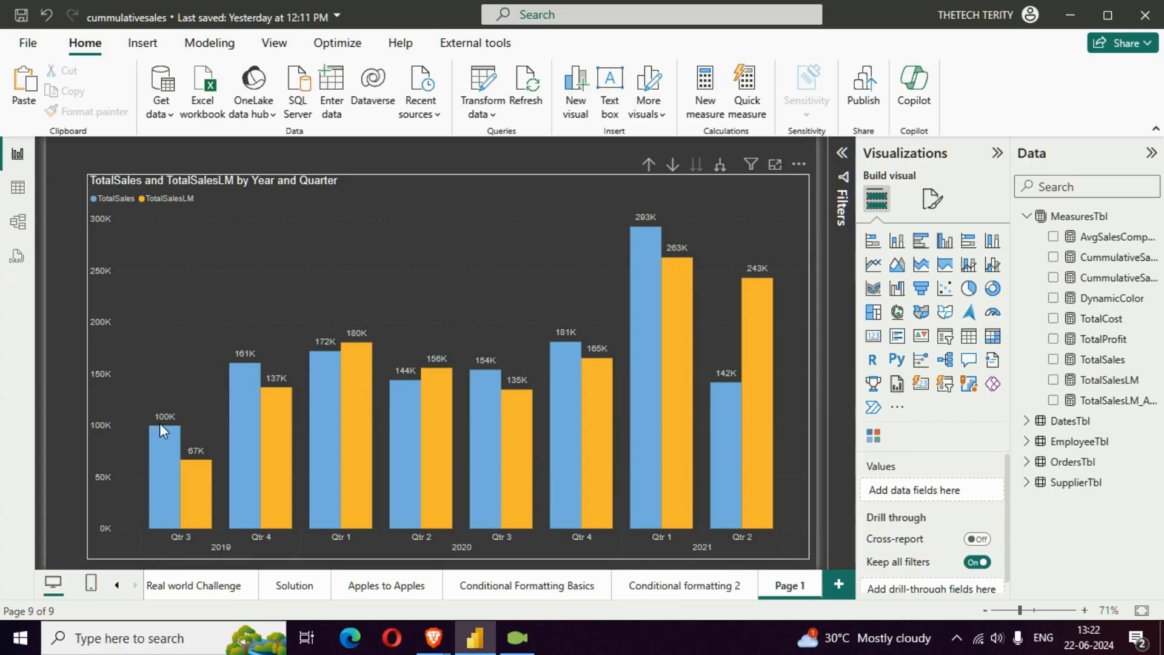
pyautogui.moveTo(242, 365)
pyautogui.moveTo(745, 528)
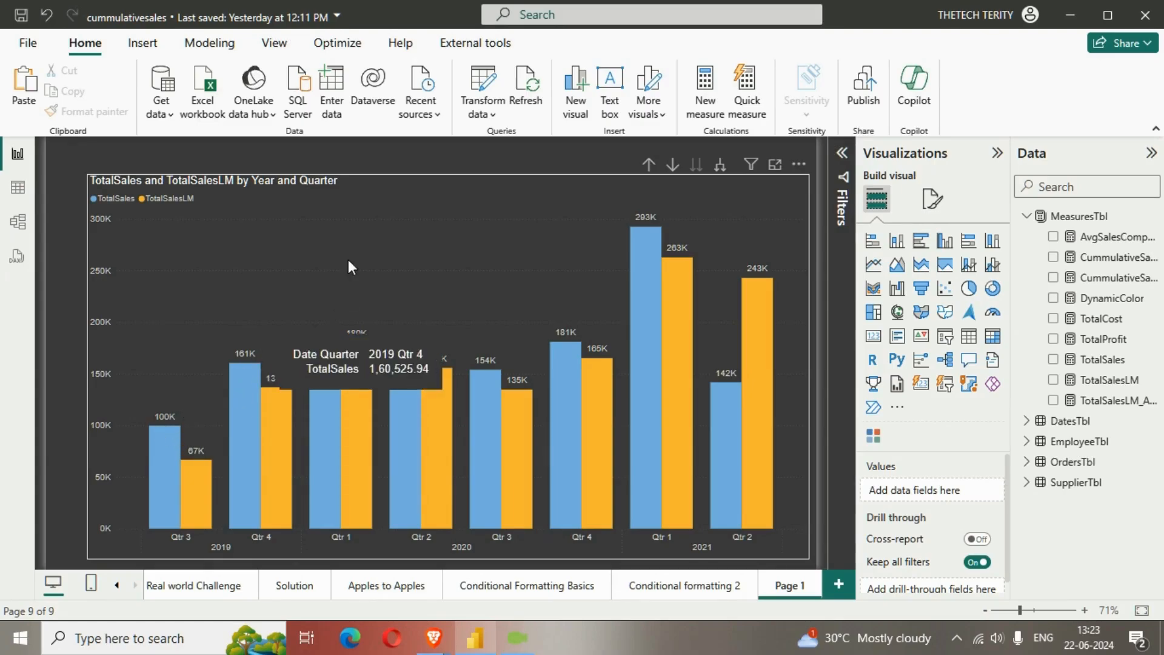
# Create a new measure named SteppedLine in MeasuresTbl, expanding the formula editor to its full height
pyautogui.rightClick(1073, 217)
pyautogui.click(990, 249)
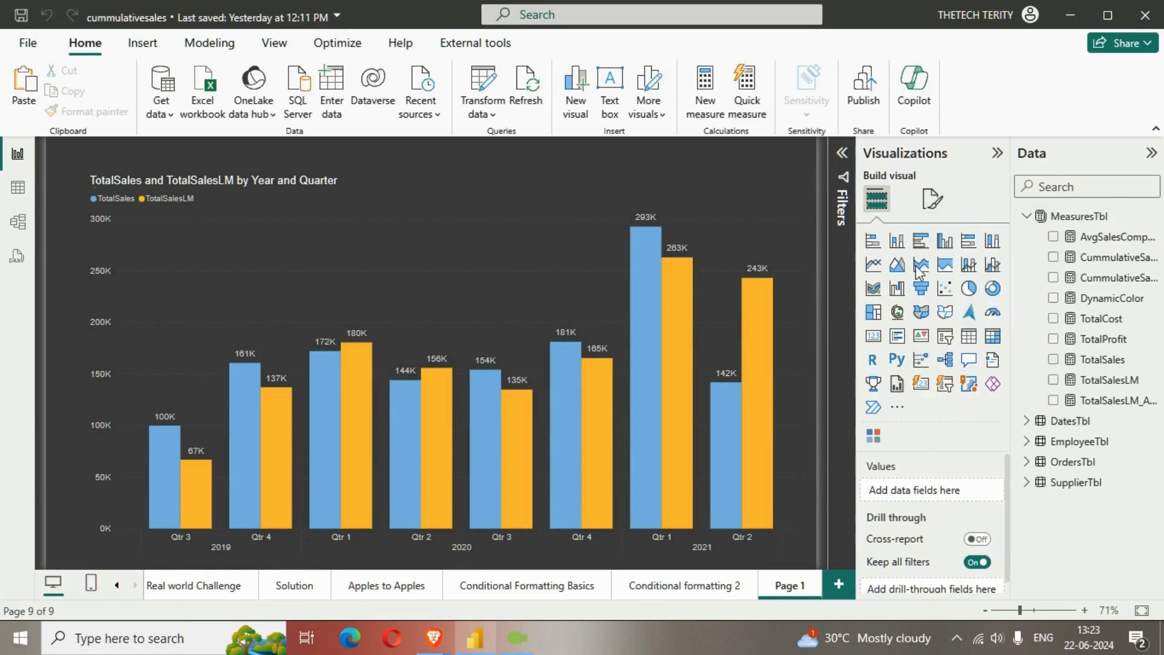
pyautogui.click(841, 158)
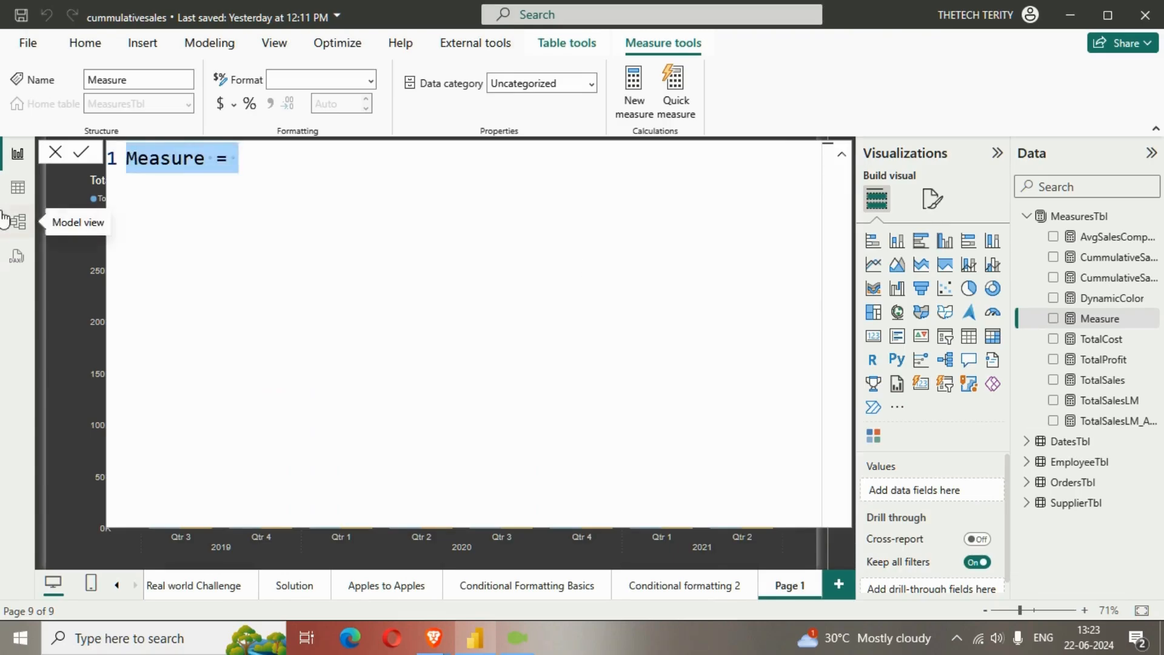
pyautogui.write('sTE')
pyautogui.press('BackSpace')
pyautogui.press('BackSpace')
pyautogui.press('BackSpace')
pyautogui.write('S')
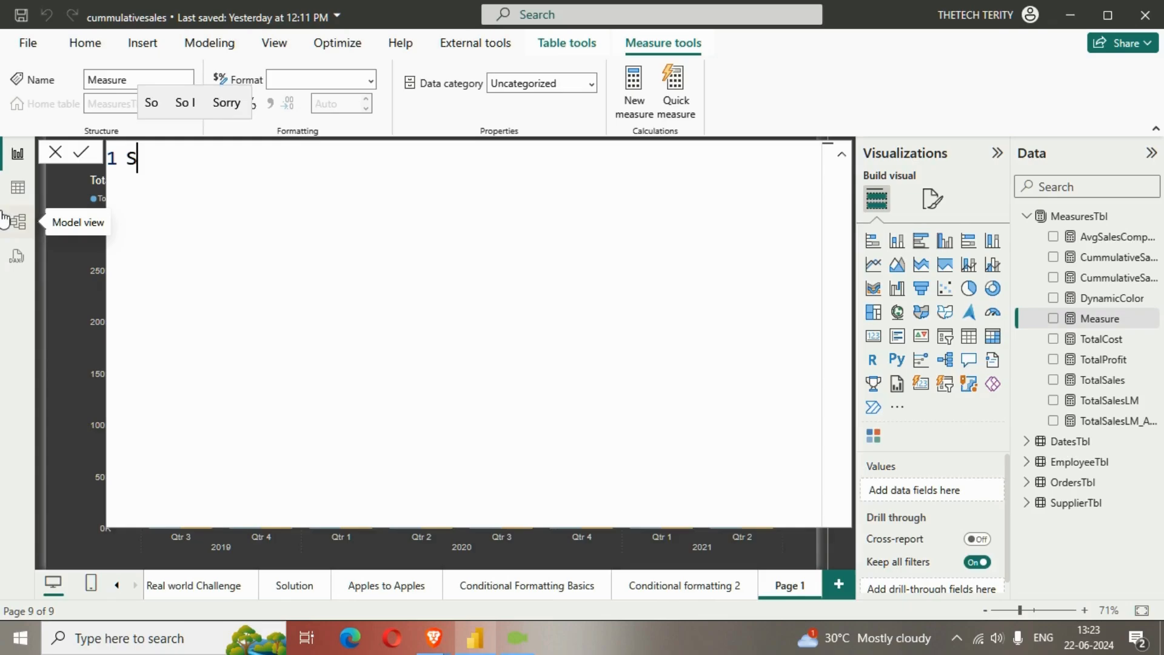
pyautogui.write('tepped')
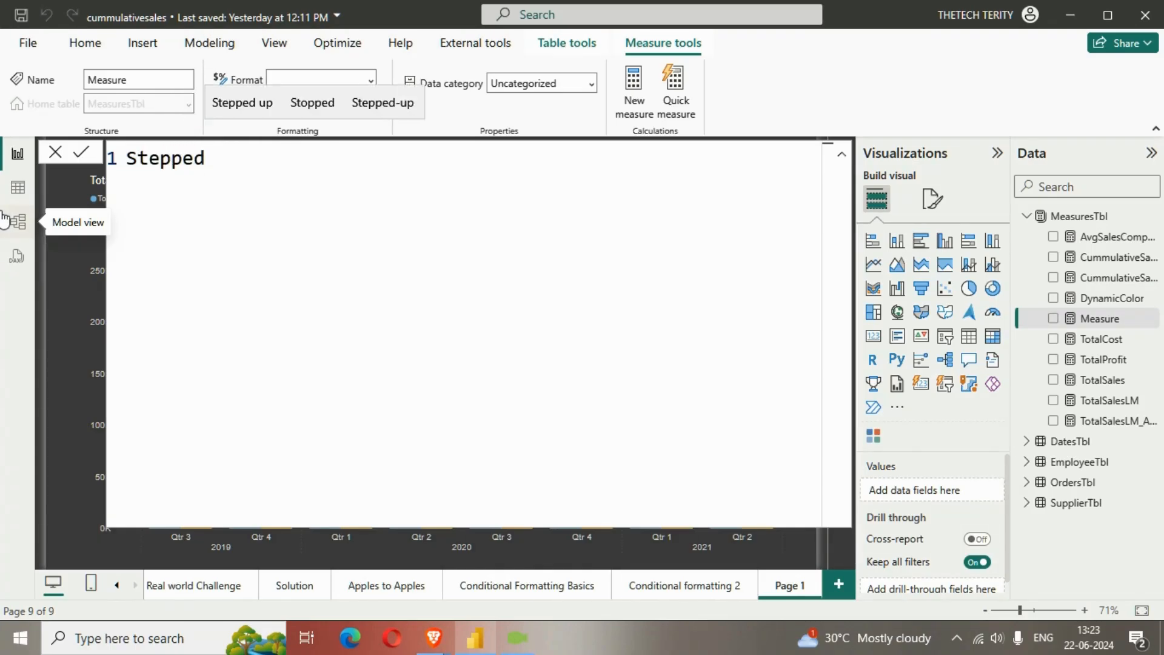
pyautogui.write('Line')
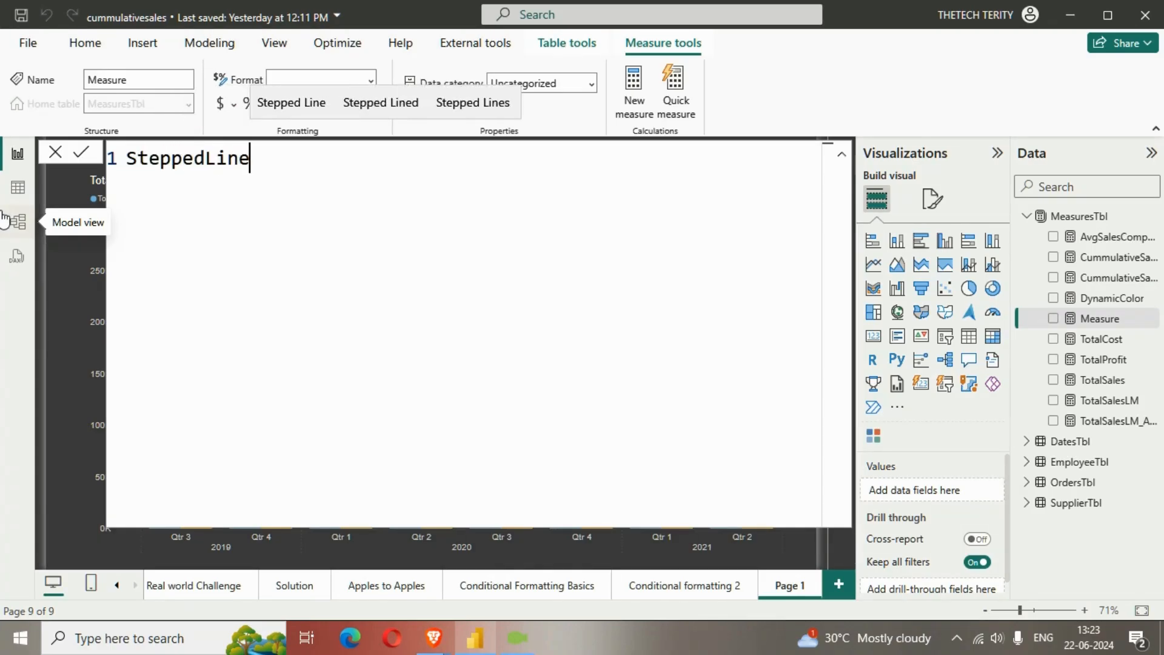
pyautogui.write(' =')
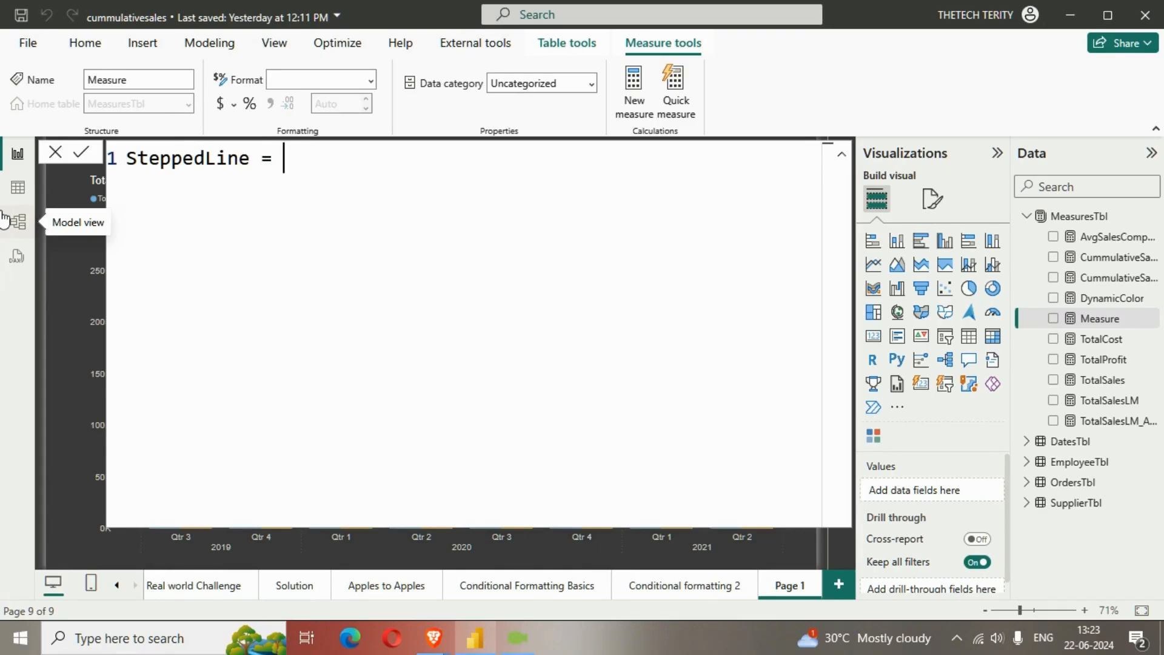
# Declare the variable _tempTbl on an indented second line of the formula and start its value with a UNION function
pyautogui.hotkey('shift', 'Return')
pyautogui.press('Tab')
pyautogui.write('VAR ')
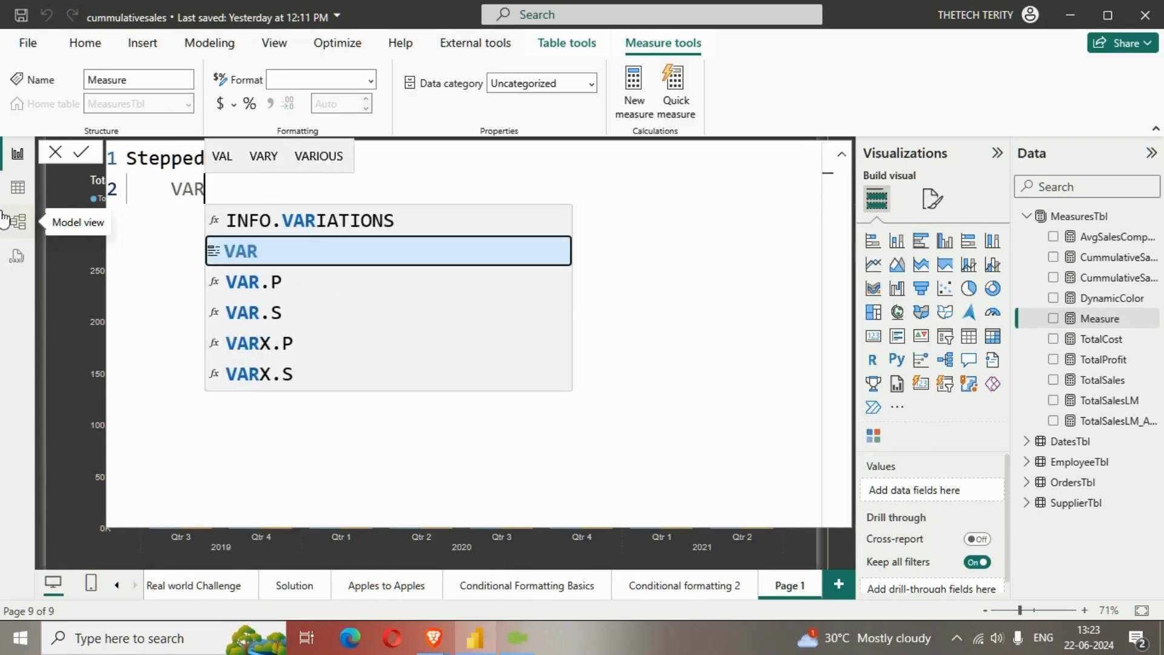
pyautogui.write('_')
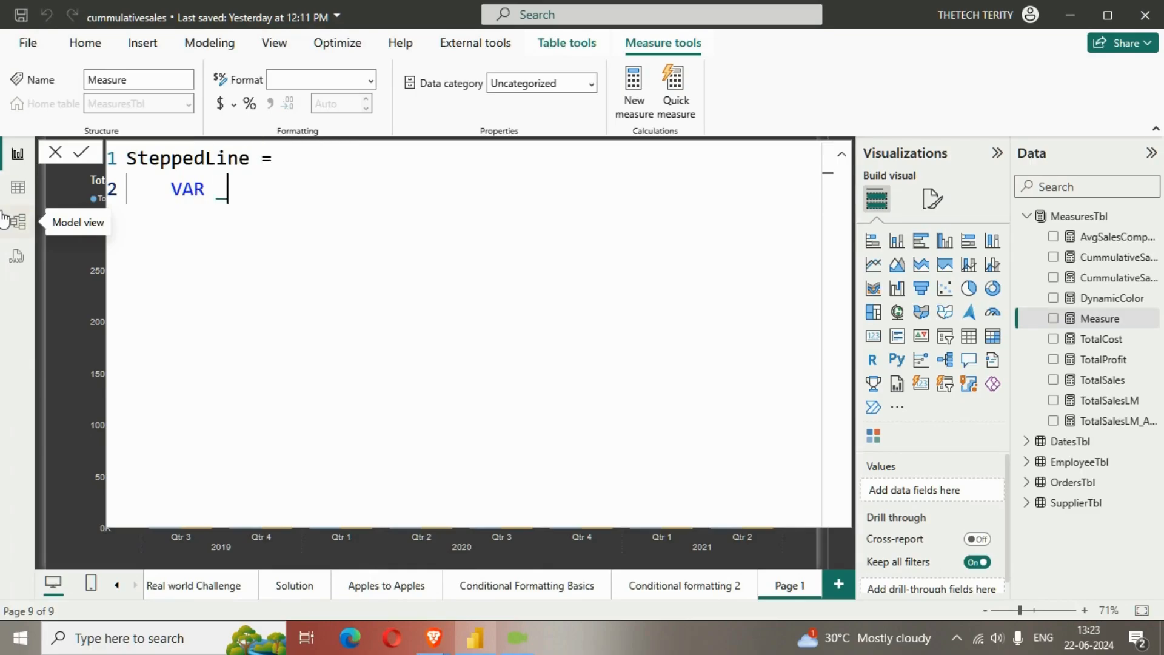
pyautogui.write('tem')
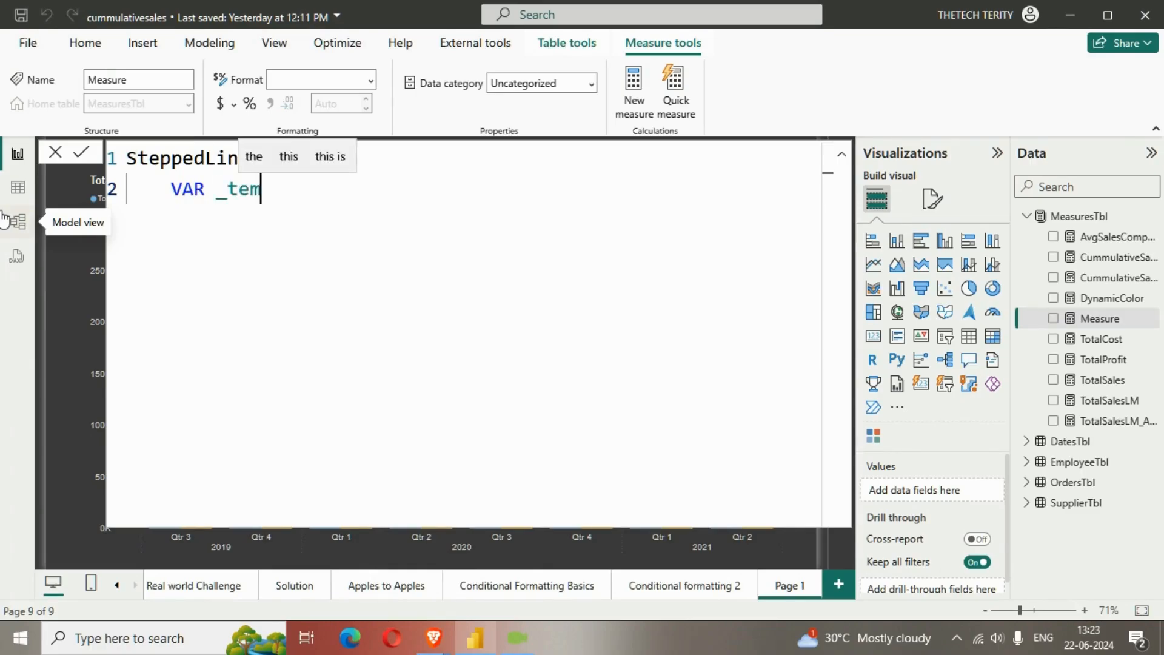
pyautogui.write('pTbl =')
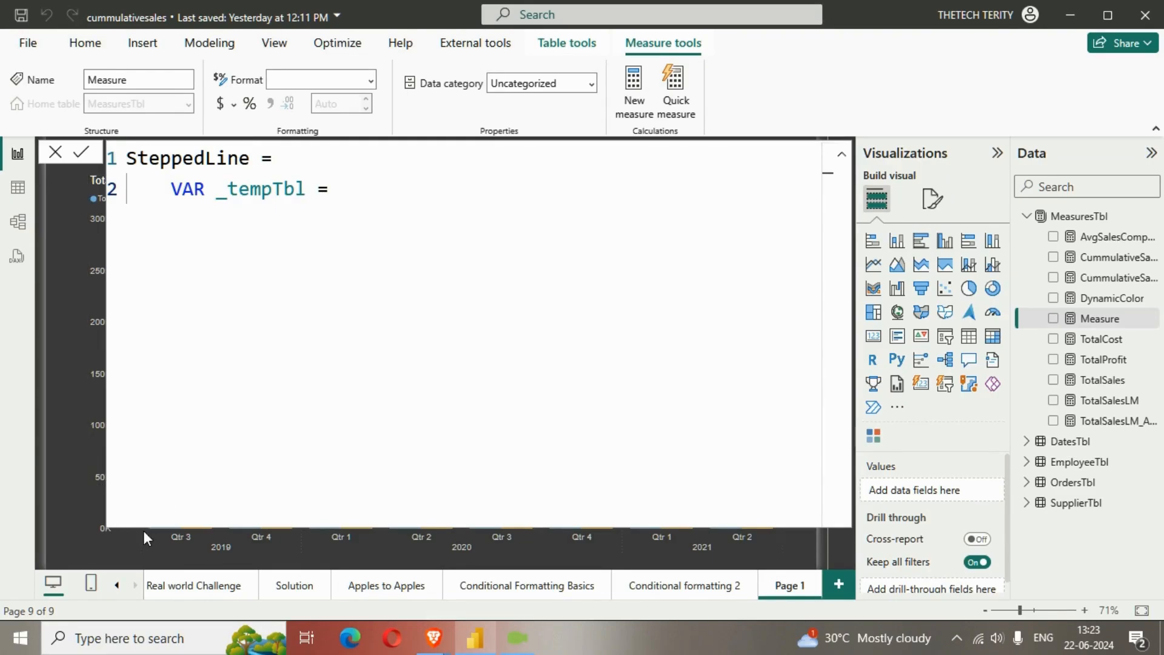
pyautogui.write('UNION(')
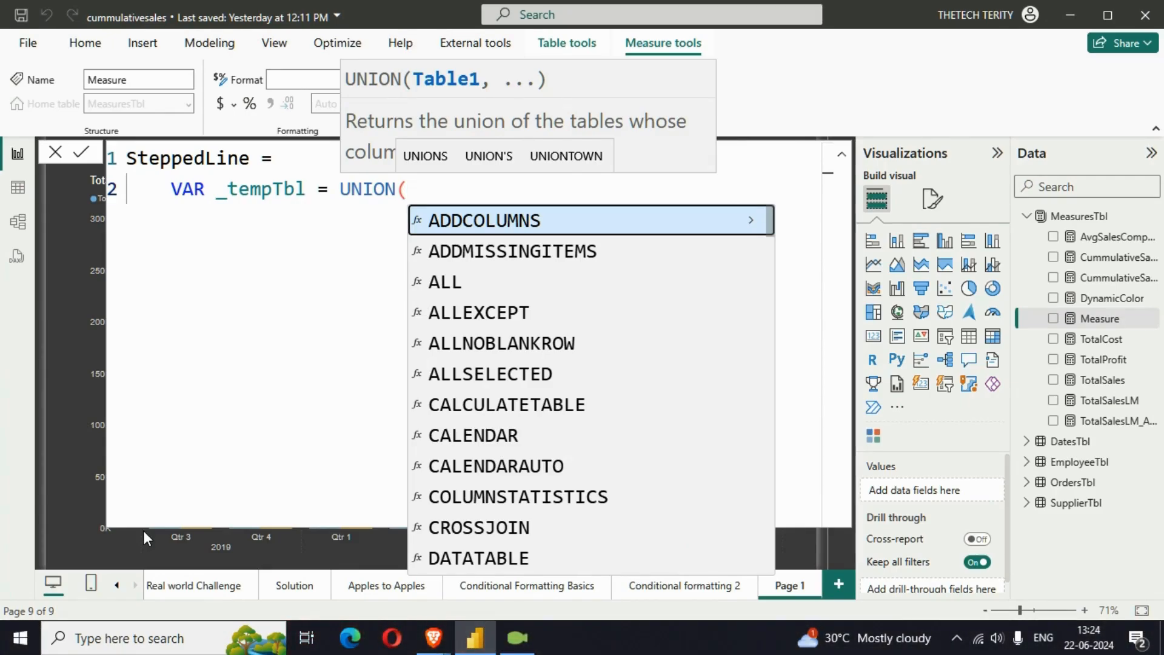
# Add ROW("Measure",[TotalSales]) as the first table of the UNION and start a new line for the second one
pyautogui.write('ROW(')
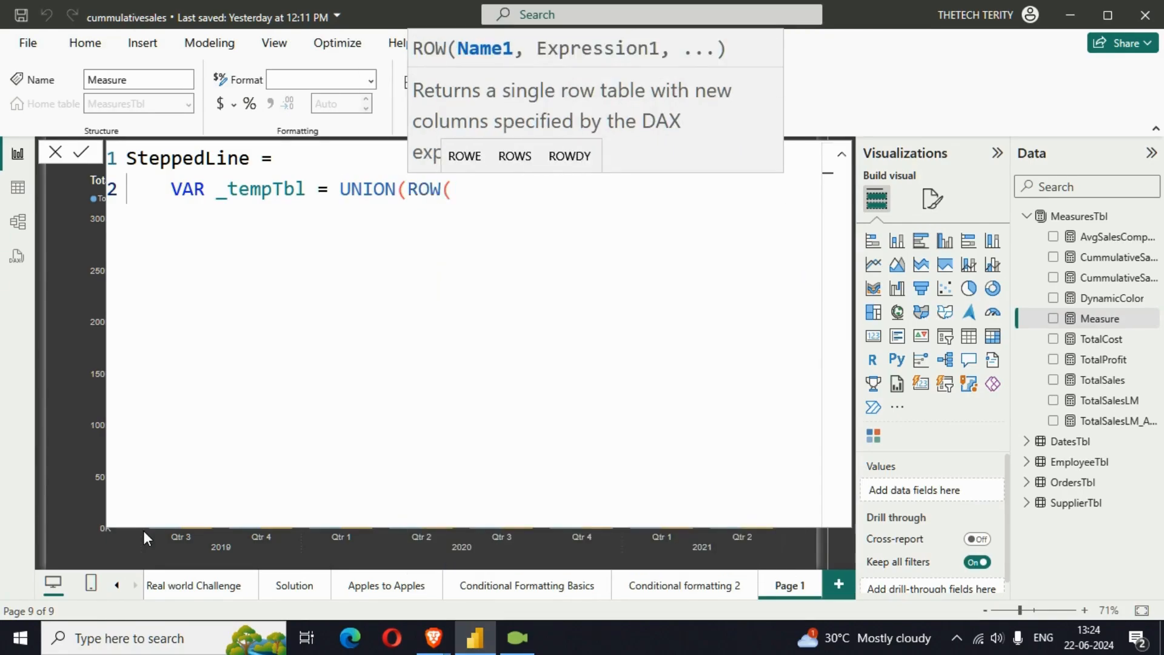
pyautogui.write('"m')
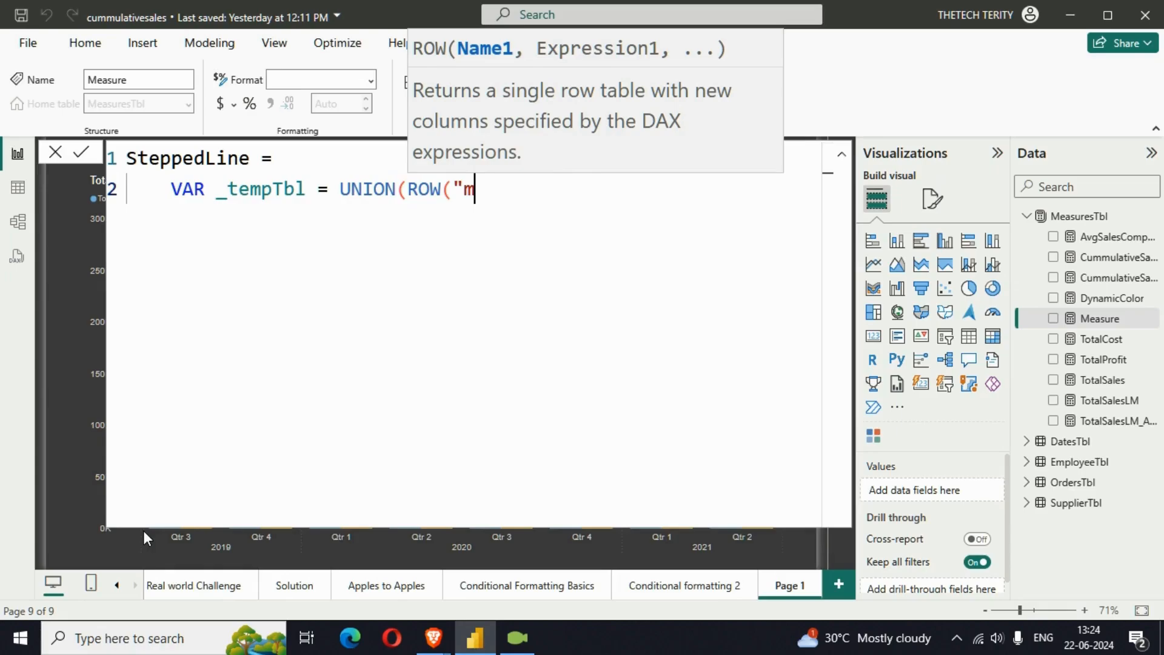
pyautogui.press('BackSpace')
pyautogui.write('Me')
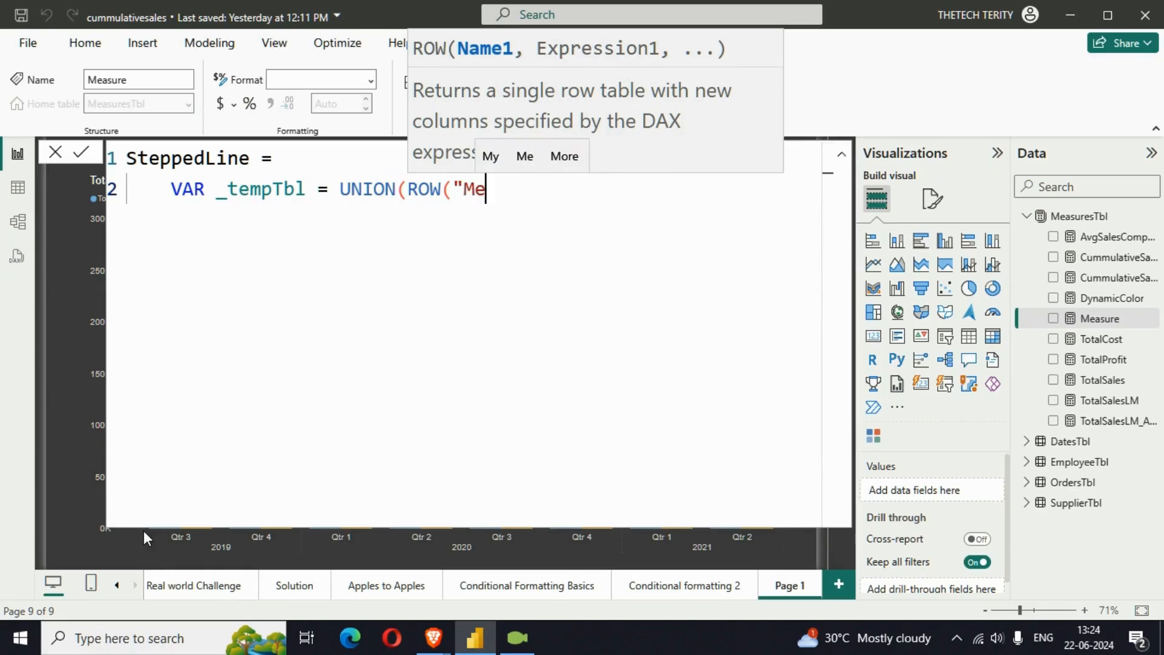
pyautogui.write('asure",')
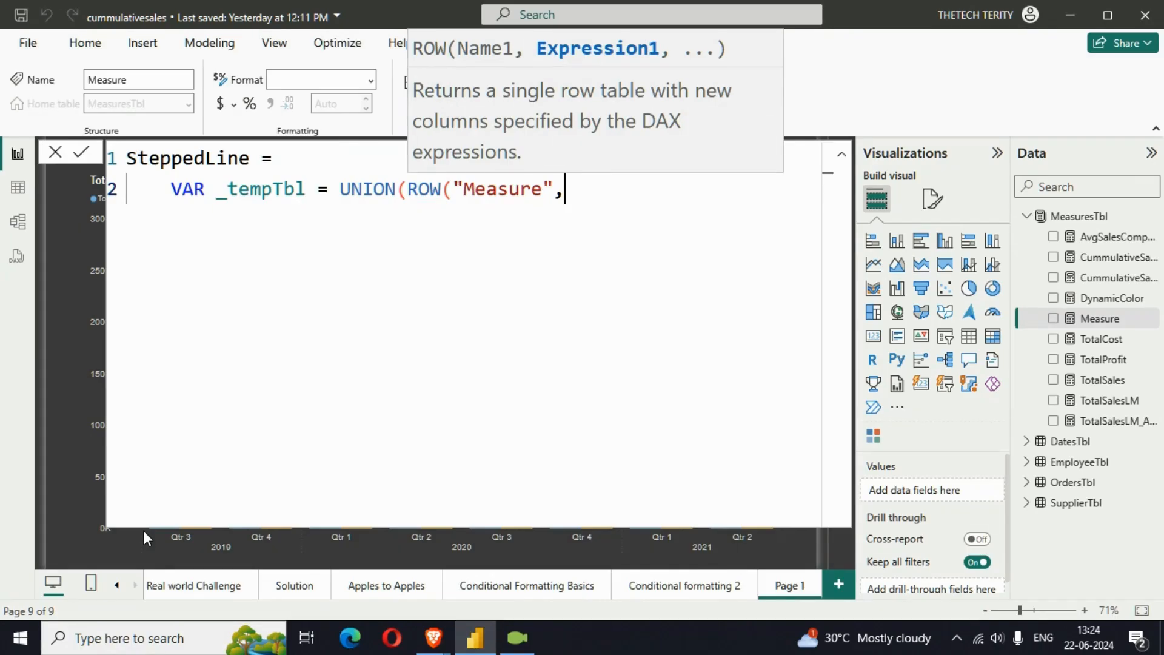
pyautogui.write('totas')
pyautogui.press('BackSpace')
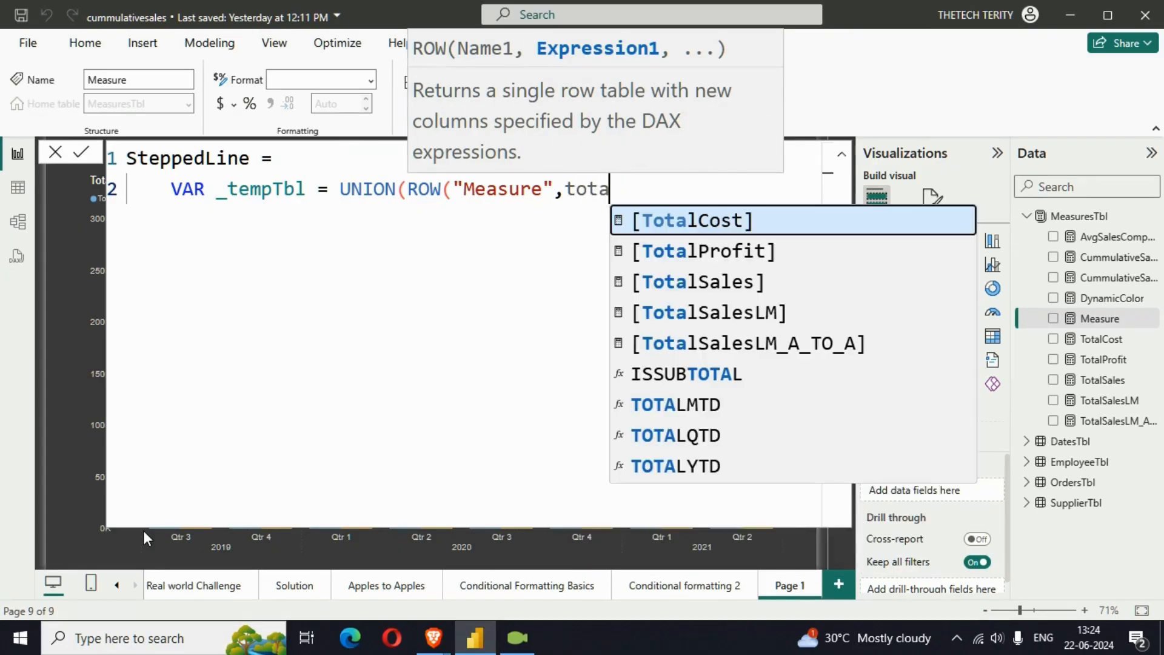
pyautogui.write('l')
pyautogui.press('Down')
pyautogui.press('Down')
pyautogui.press('Tab')
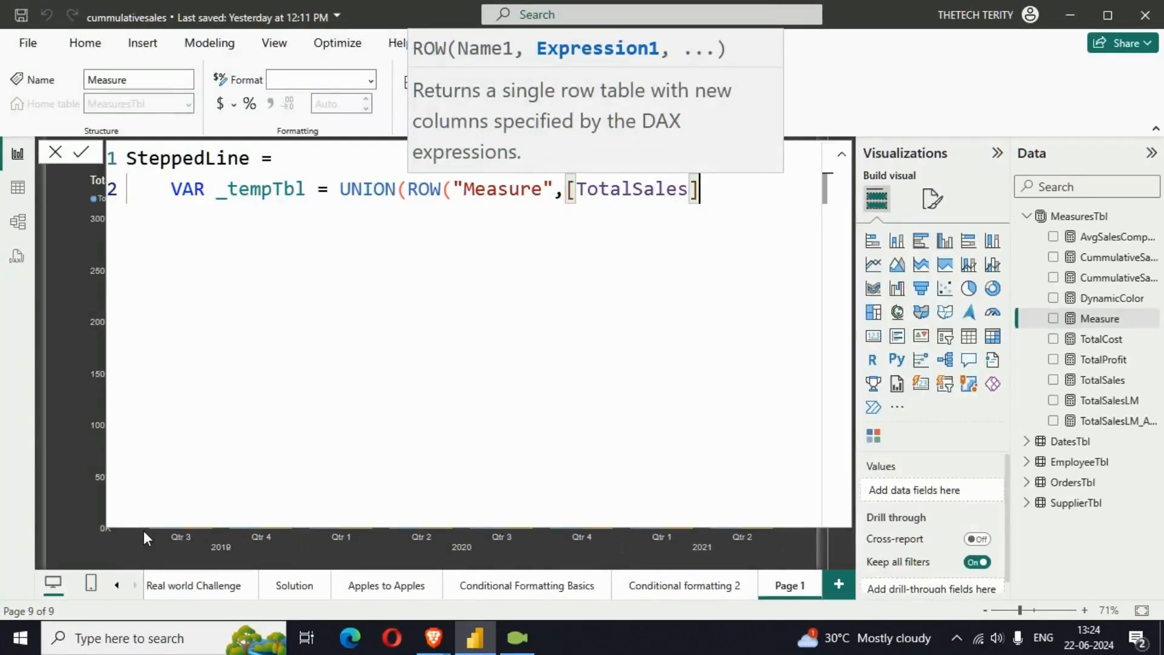
pyautogui.write(')')
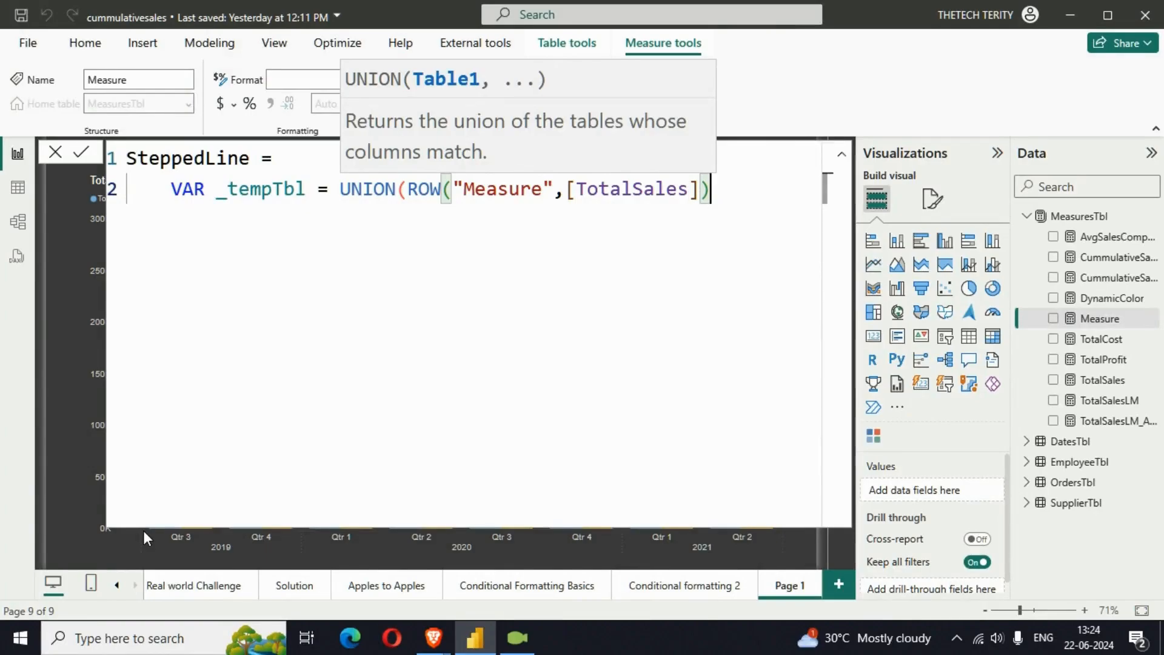
pyautogui.write(',')
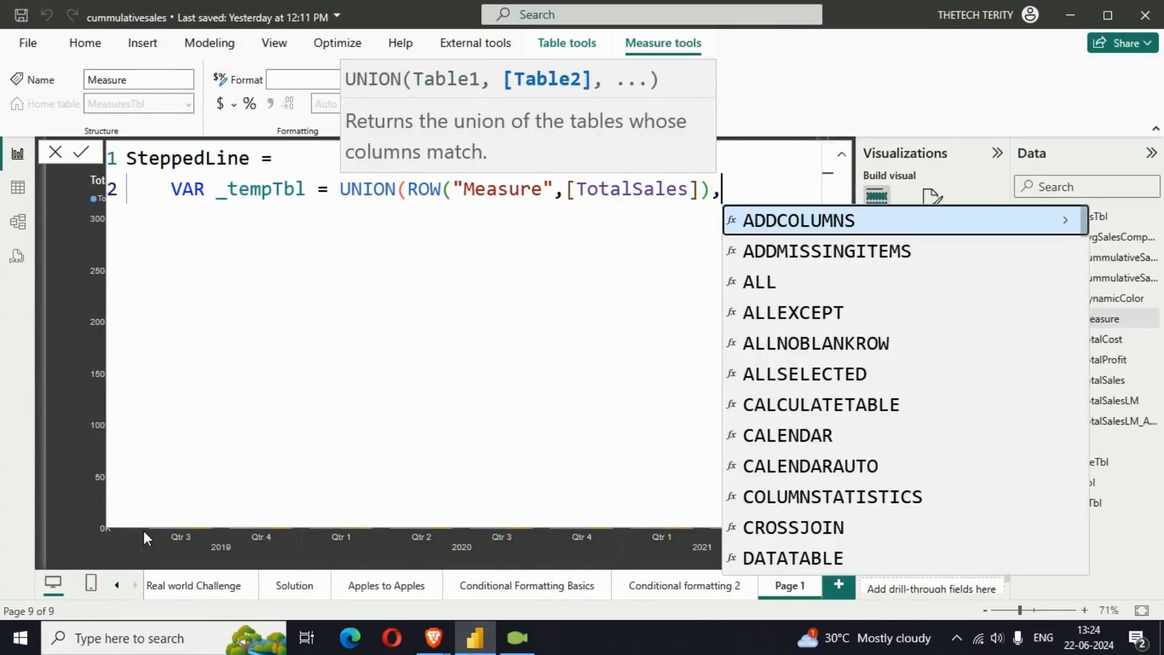
pyautogui.hotkey('shift', 'Return')
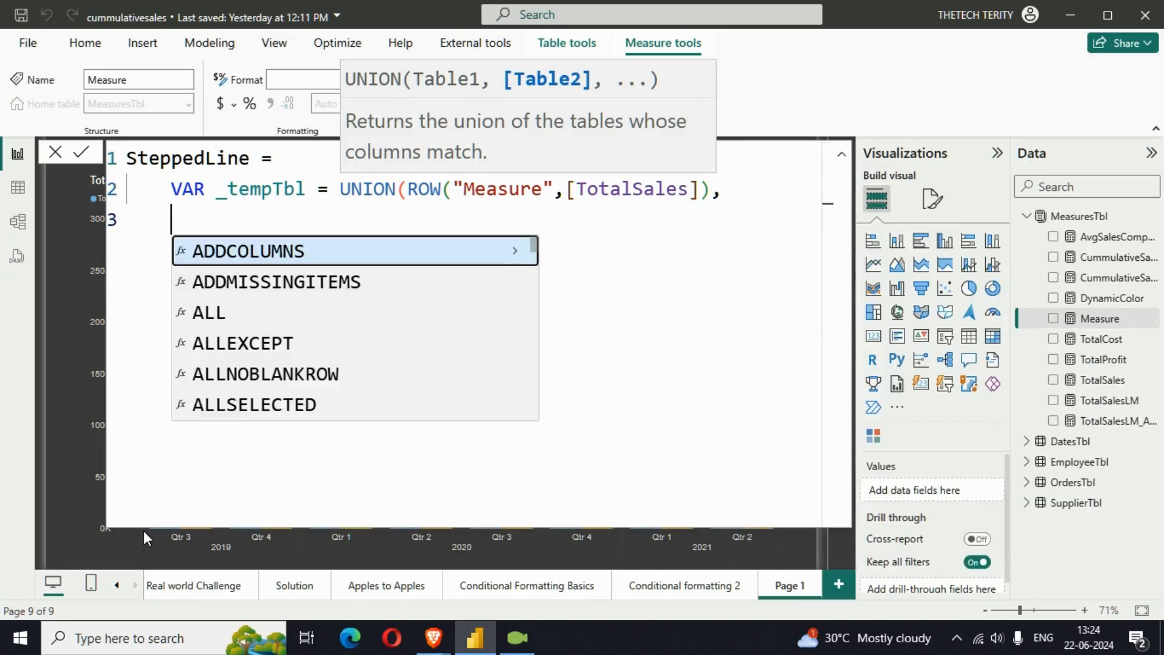
pyautogui.press('Tab')
pyautogui.press('Tab')
pyautogui.press('BackSpace')
pyautogui.press('BackSpace')
pyautogui.press('BackSpace')
pyautogui.press('BackSpace')
pyautogui.press('BackSpace')
pyautogui.press('BackSpace')
pyautogui.press('BackSpace')
pyautogui.press('BackSpace')
pyautogui.press('BackSpace')
pyautogui.press('BackSpace')
pyautogui.press('BackSpace')
pyautogui.press('BackSpace')
pyautogui.press('BackSpace')
pyautogui.press('BackSpace')
pyautogui.press('BackSpace')
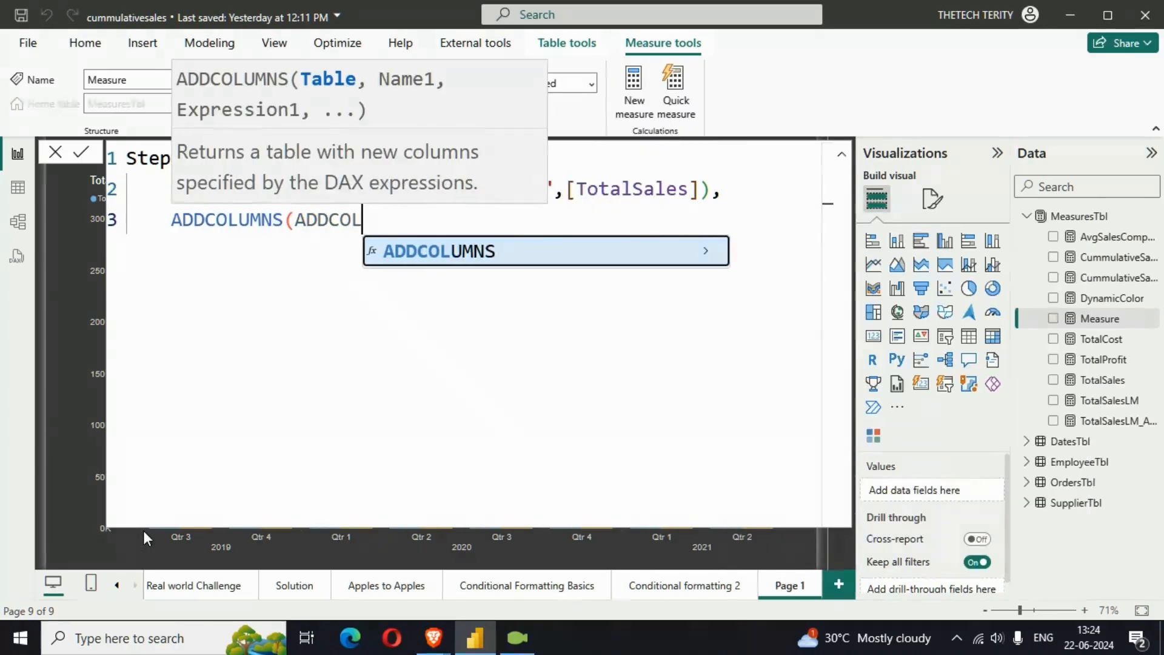
pyautogui.press('BackSpace')
pyautogui.press('BackSpace')
pyautogui.press('BackSpace')
pyautogui.press('BackSpace')
pyautogui.press('BackSpace')
pyautogui.press('BackSpace')
pyautogui.press('BackSpace')
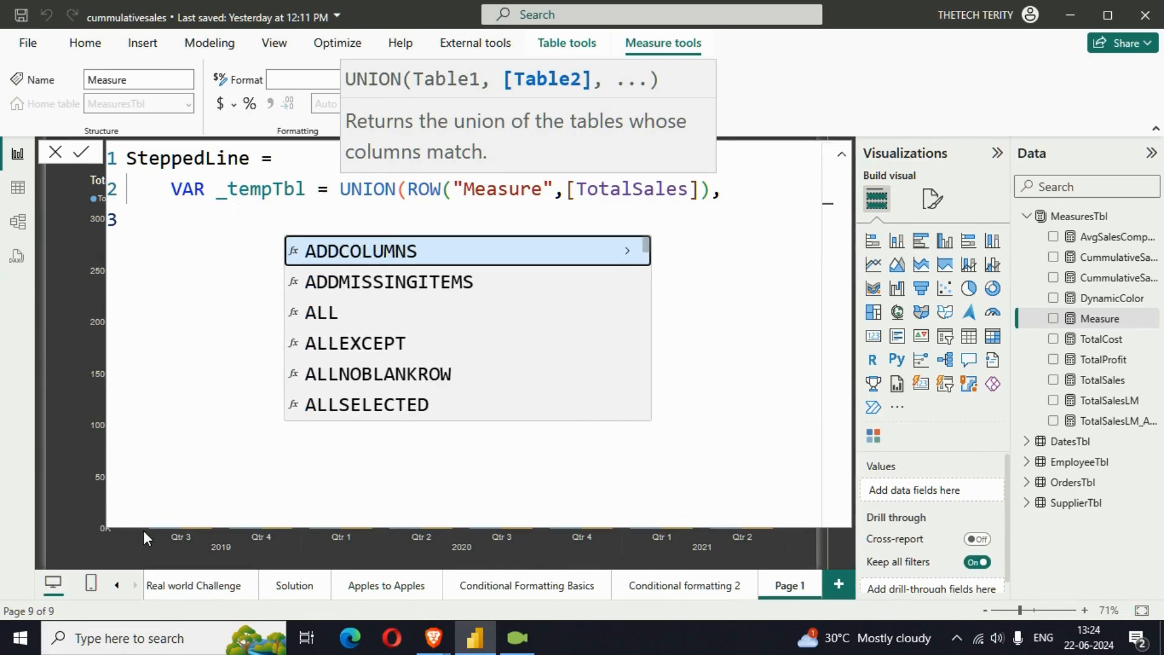
# Add ROW("Measure",[TotalSalesLM]) as the second table of the UNION and close the UNION function
pyautogui.write('ROW(')
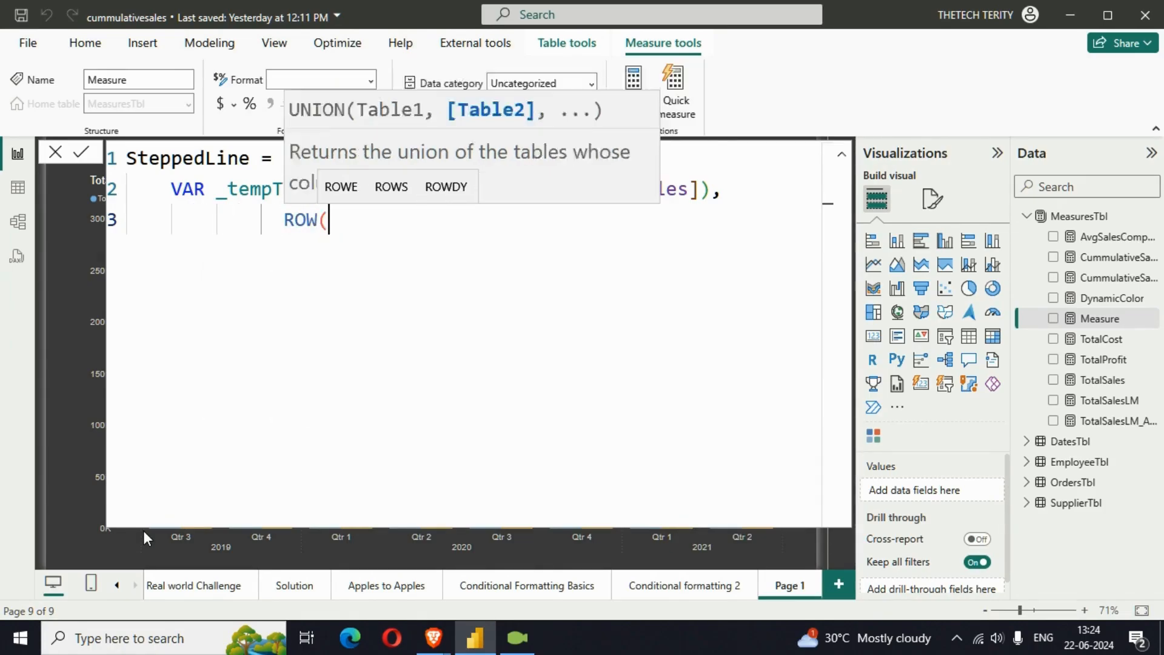
pyautogui.write('"w')
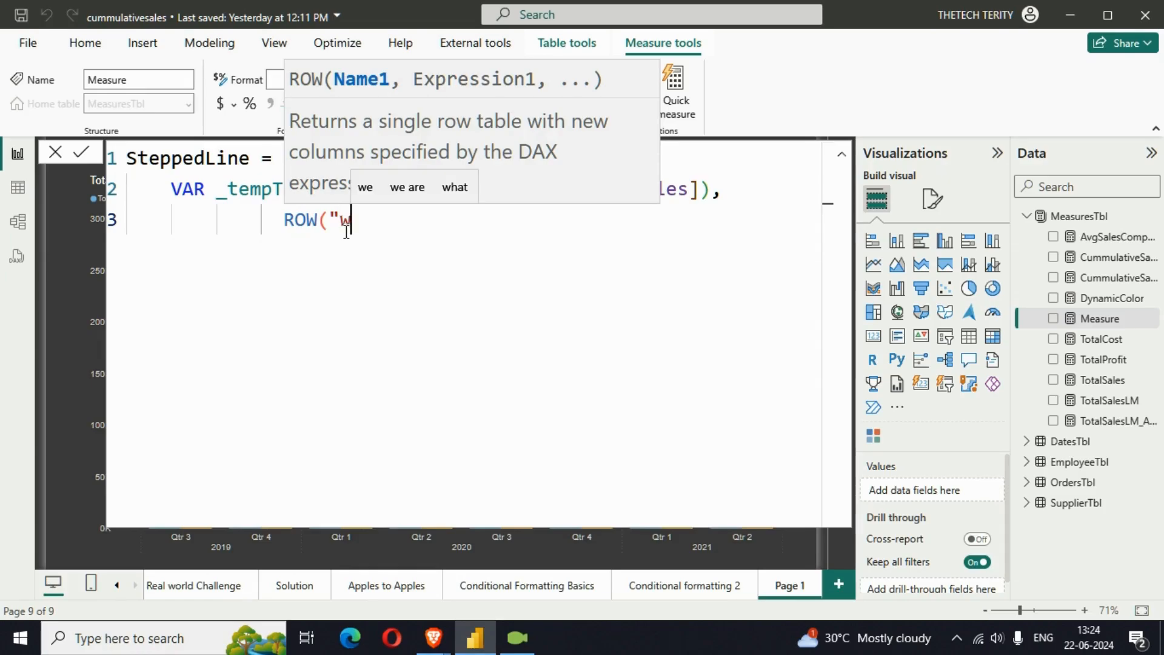
pyautogui.press('BackSpace')
pyautogui.write('Meas')
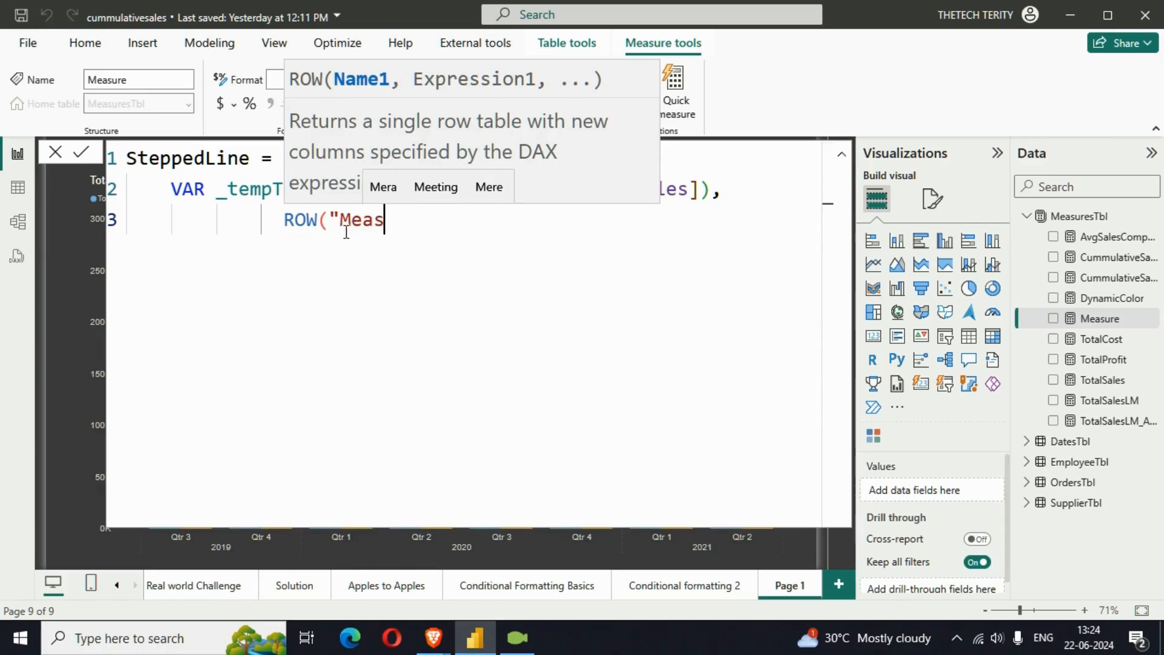
pyautogui.write('ure')
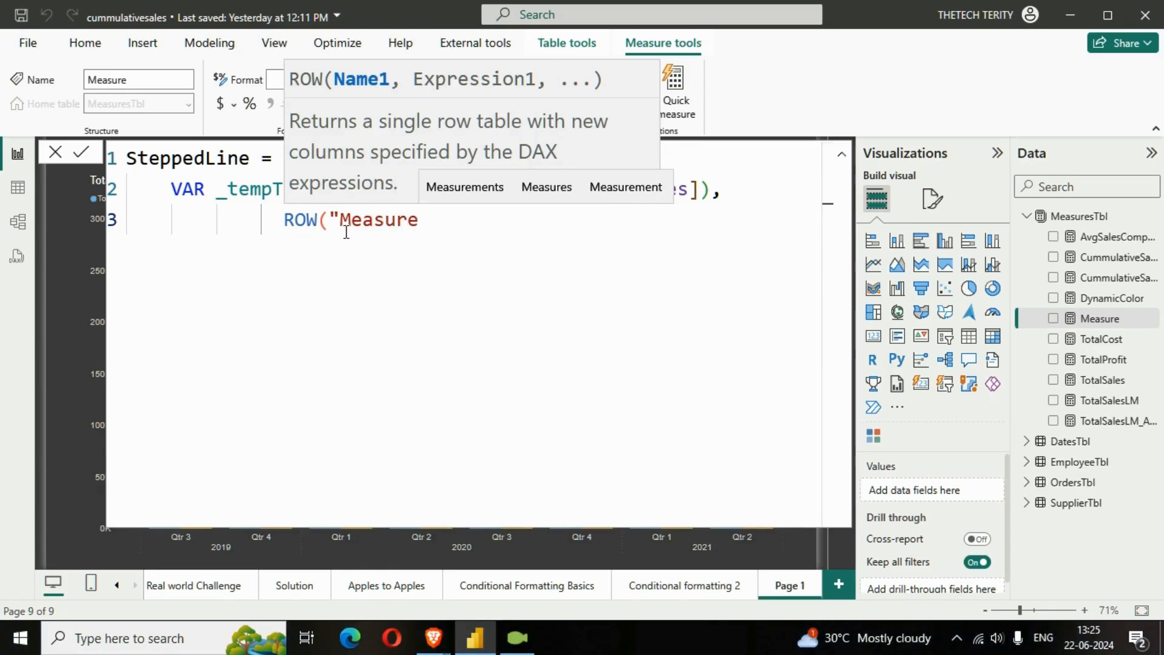
pyautogui.write('",')
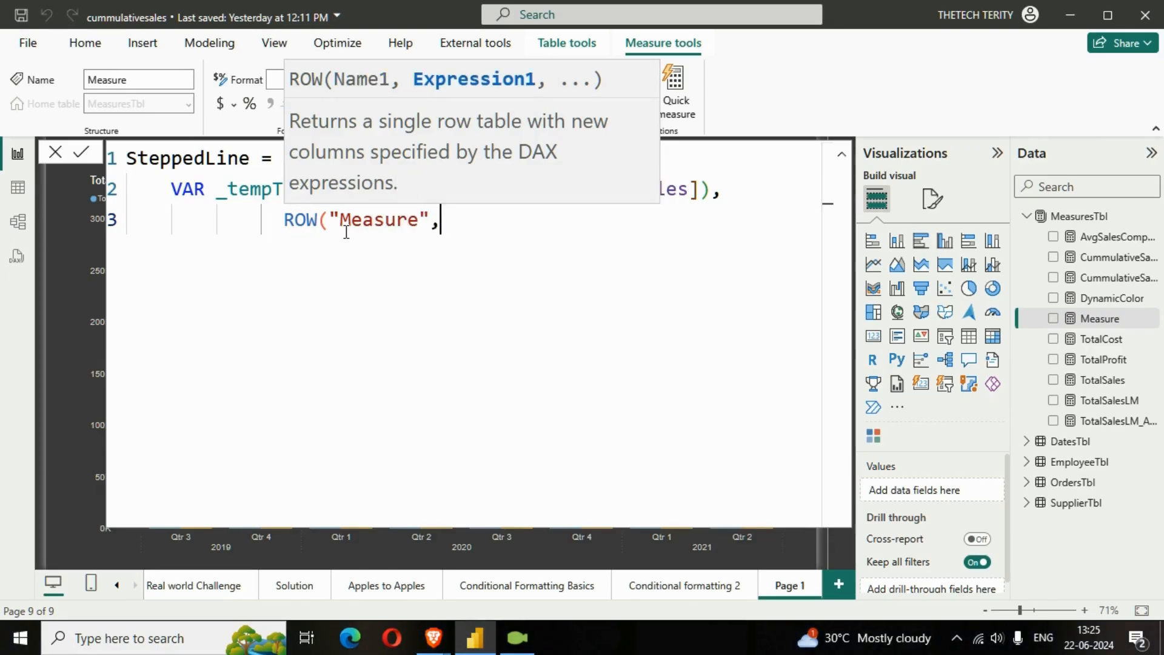
pyautogui.write('tota')
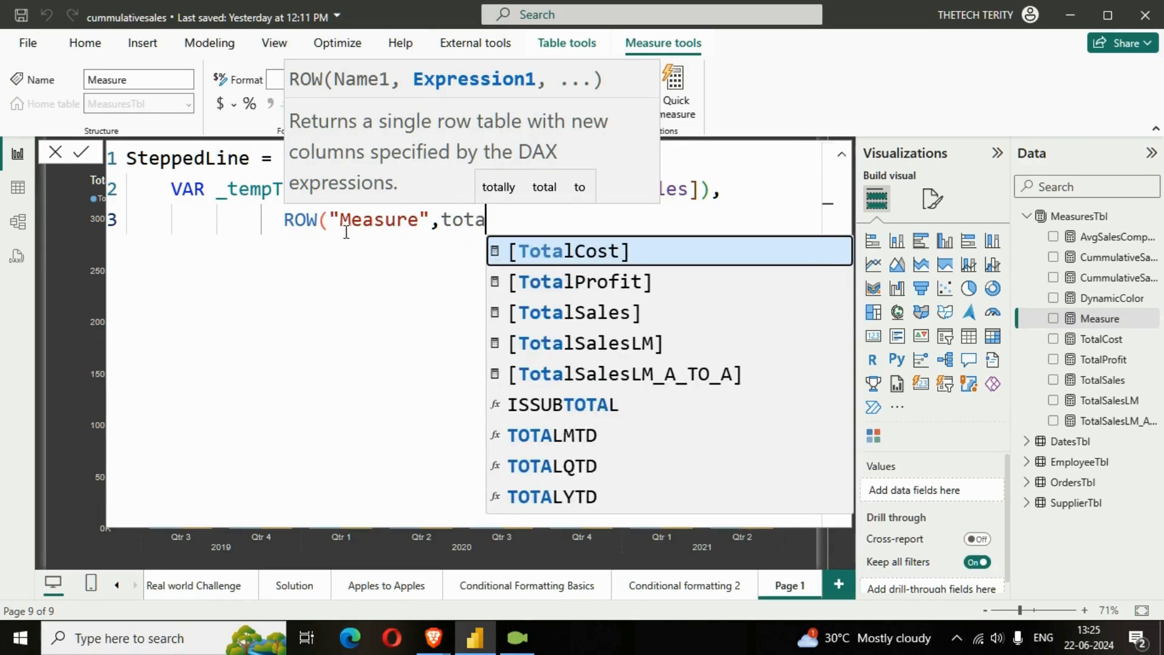
pyautogui.press('Down')
pyautogui.press('Down')
pyautogui.press('Down')
pyautogui.press('Tab')
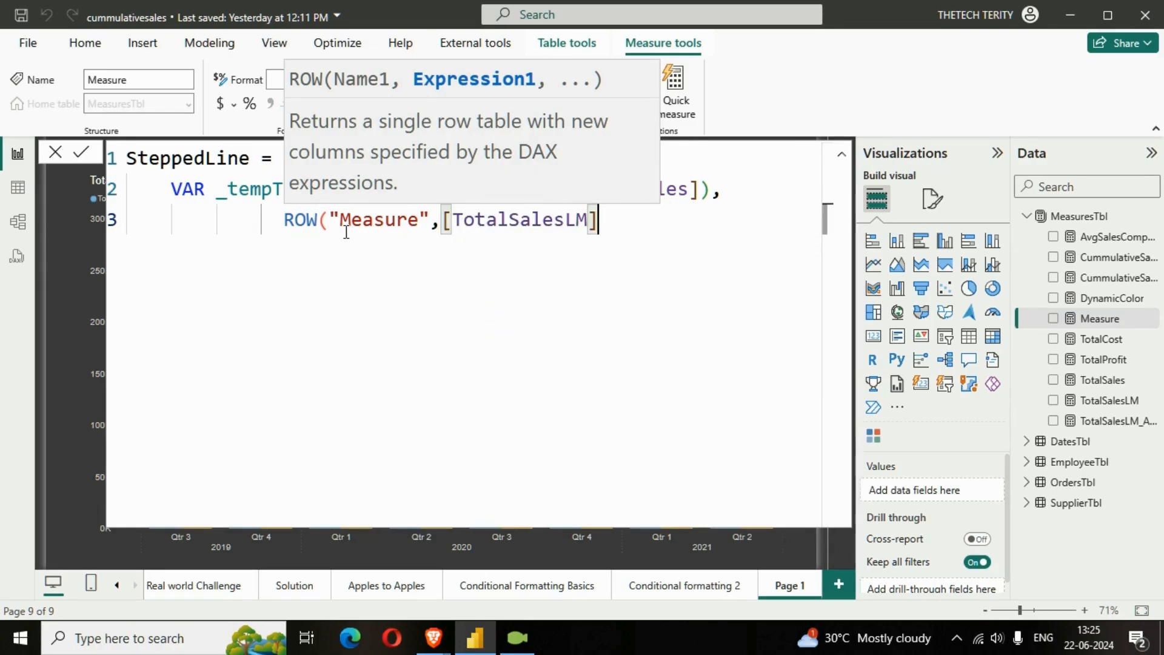
pyautogui.write(')')
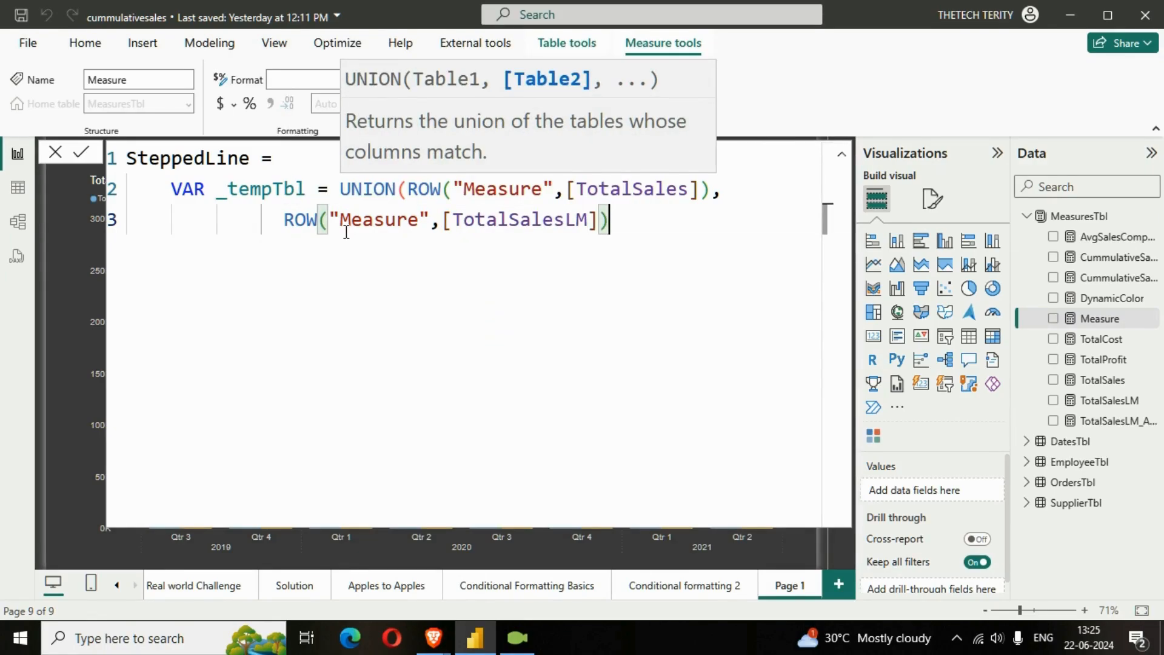
pyautogui.write(')')
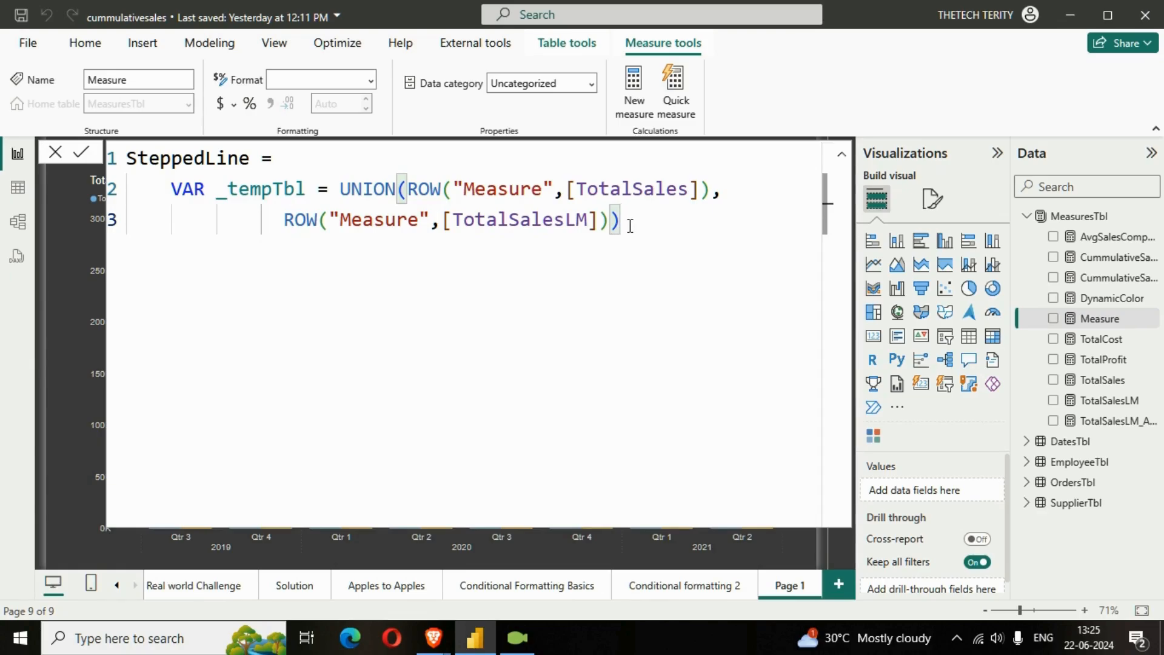
# Add a RETURN statement on its own line below the _tempTbl variable and start a new line under it
pyautogui.hotkey('shift', 'Return')
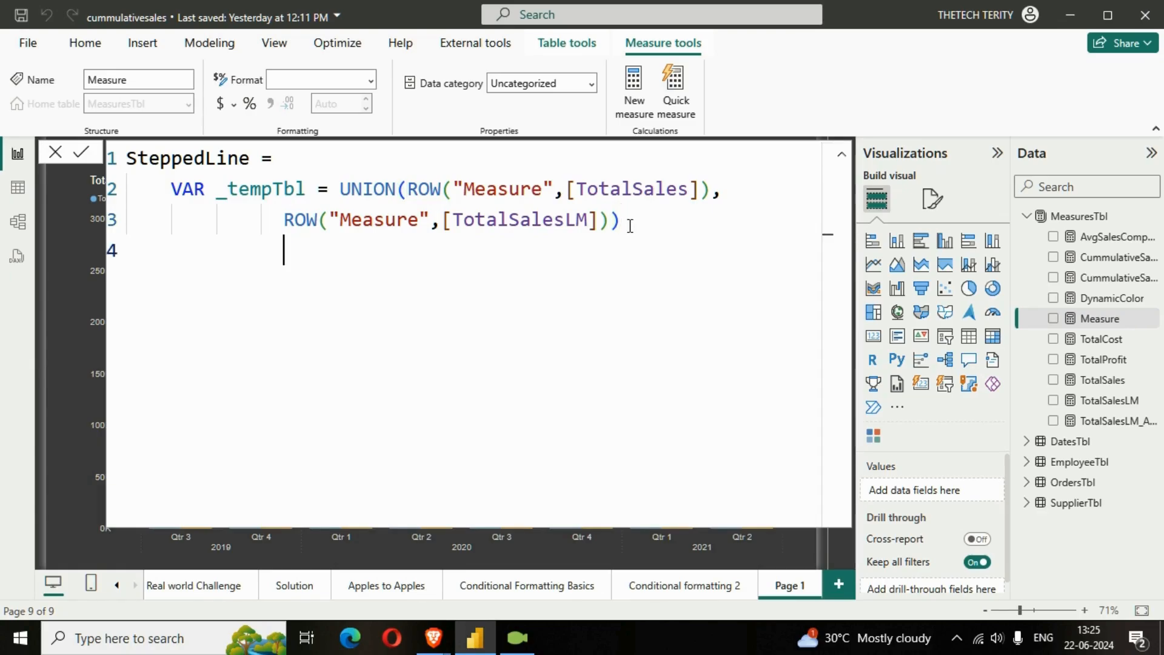
pyautogui.press('BackSpace')
pyautogui.press('BackSpace')
pyautogui.write('RETURN')
pyautogui.hotkey('shift', 'Return')
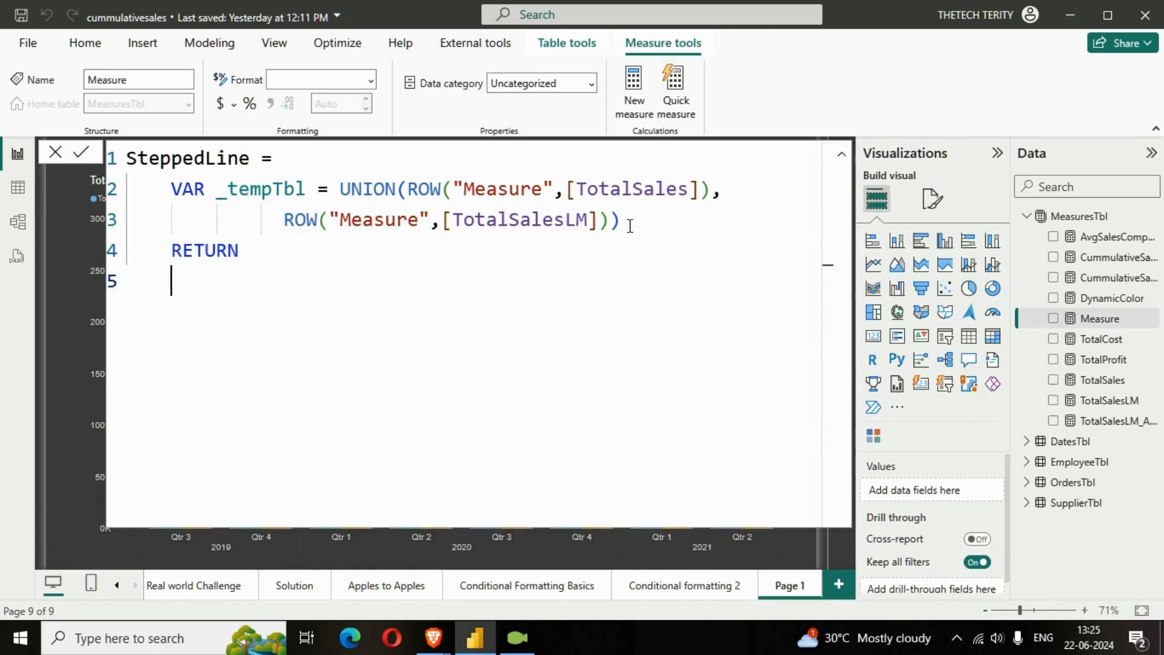
# Return MAXX(_tempTbl,[Measure]) on the indented fifth line, commit the SteppedLine measure and collapse the formula editor
pyautogui.press('Tab')
pyautogui.write('MAXX(')
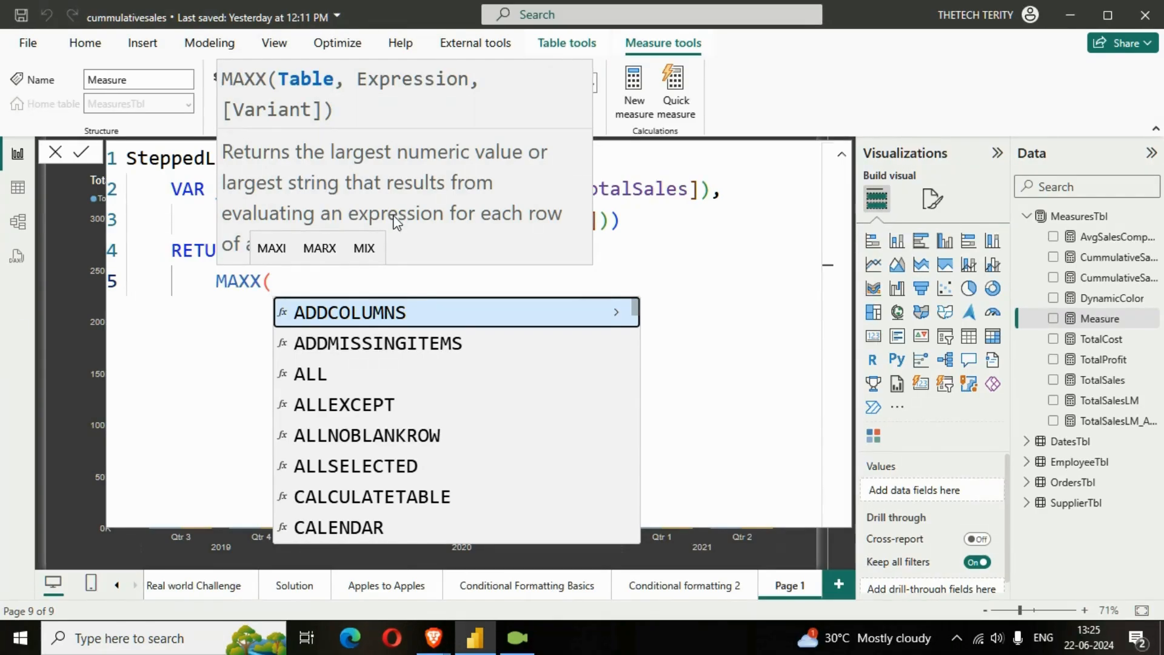
pyautogui.write('_')
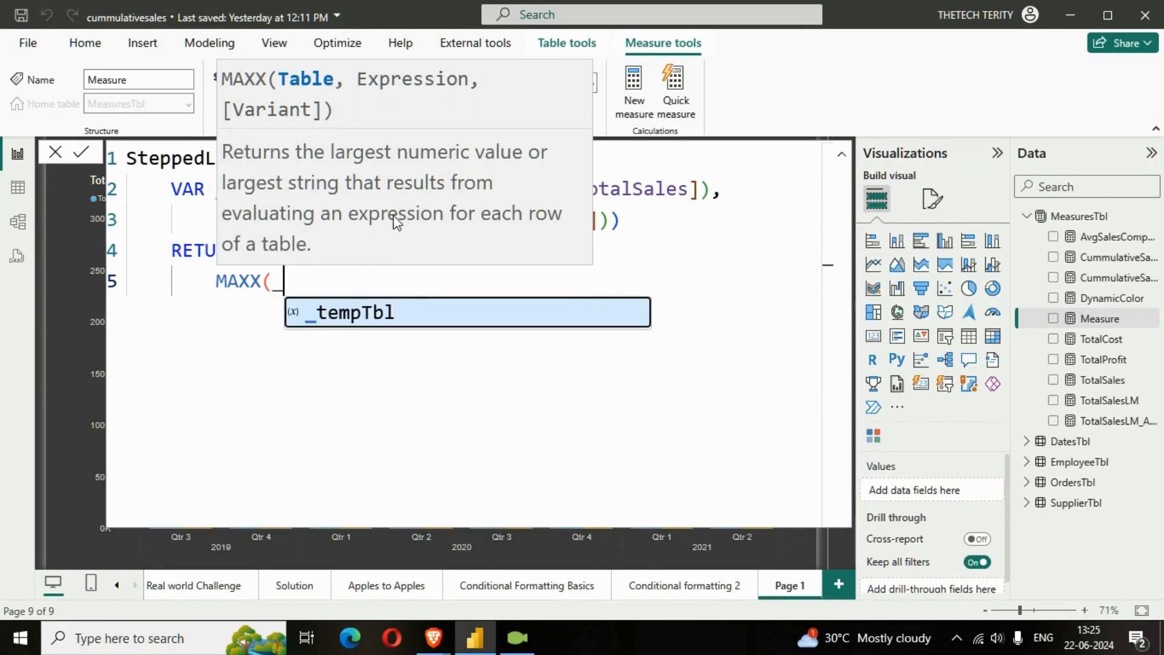
pyautogui.write('tempTbl,')
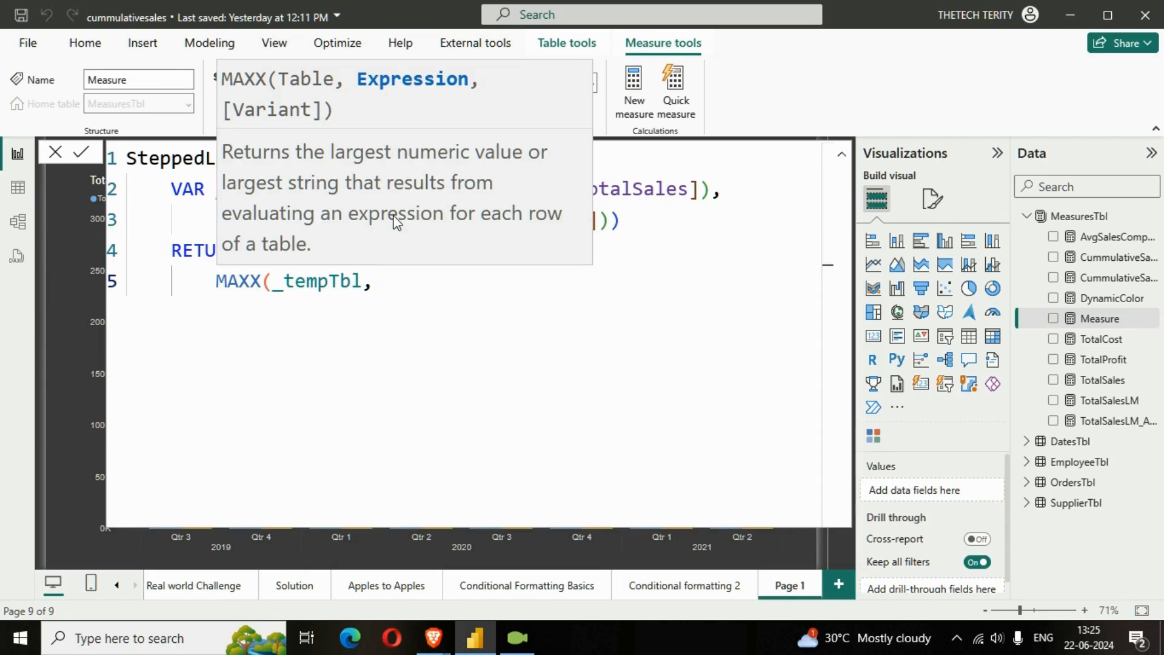
pyautogui.write('MEAS')
pyautogui.press('Tab')
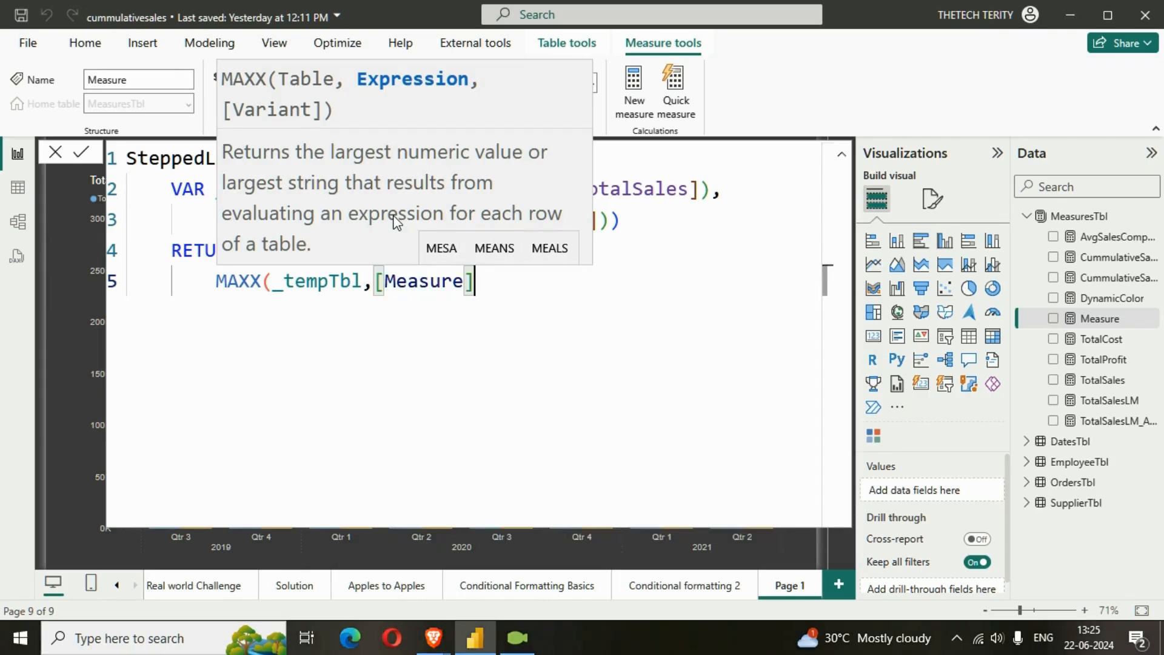
pyautogui.write(')')
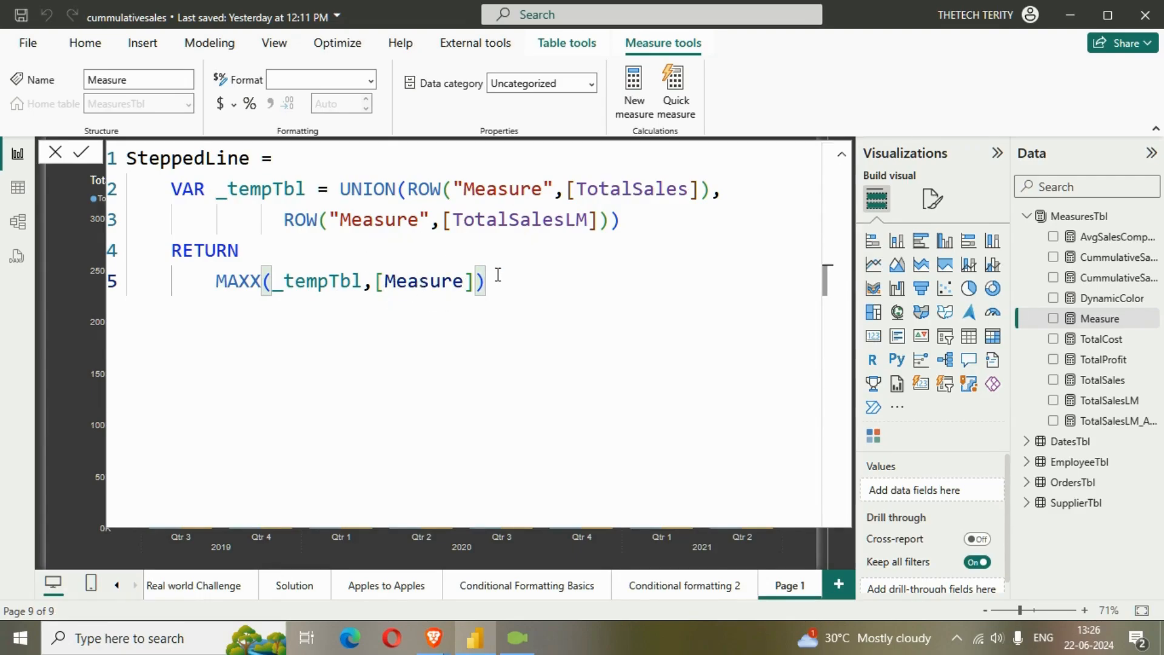
pyautogui.press('Return')
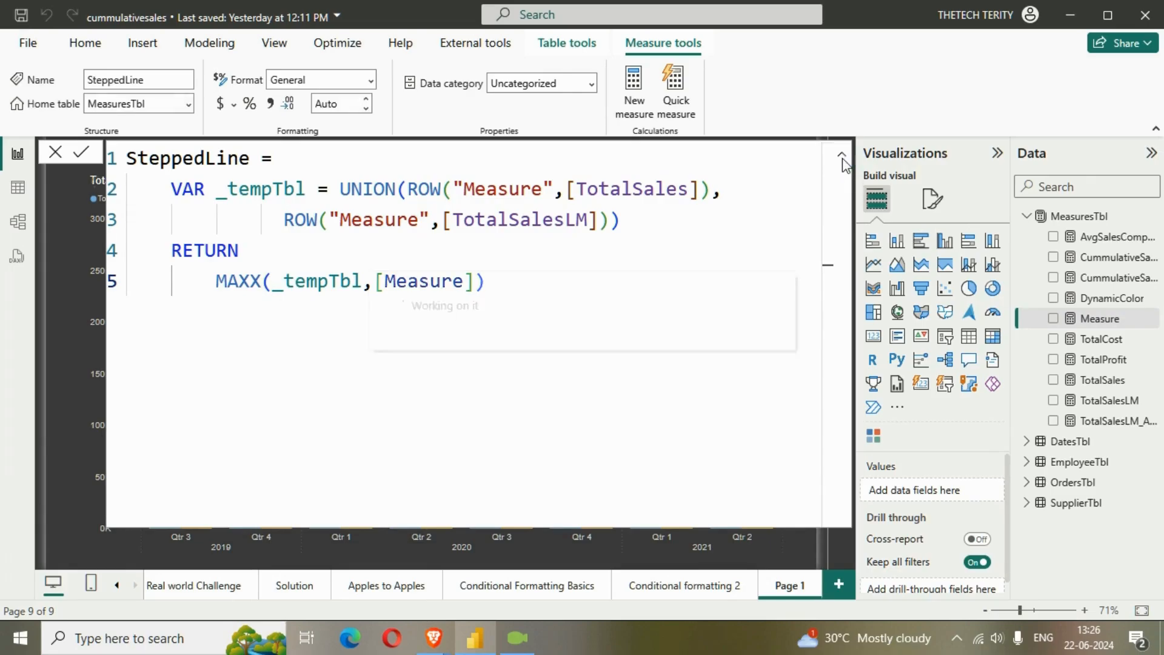
pyautogui.click(842, 155)
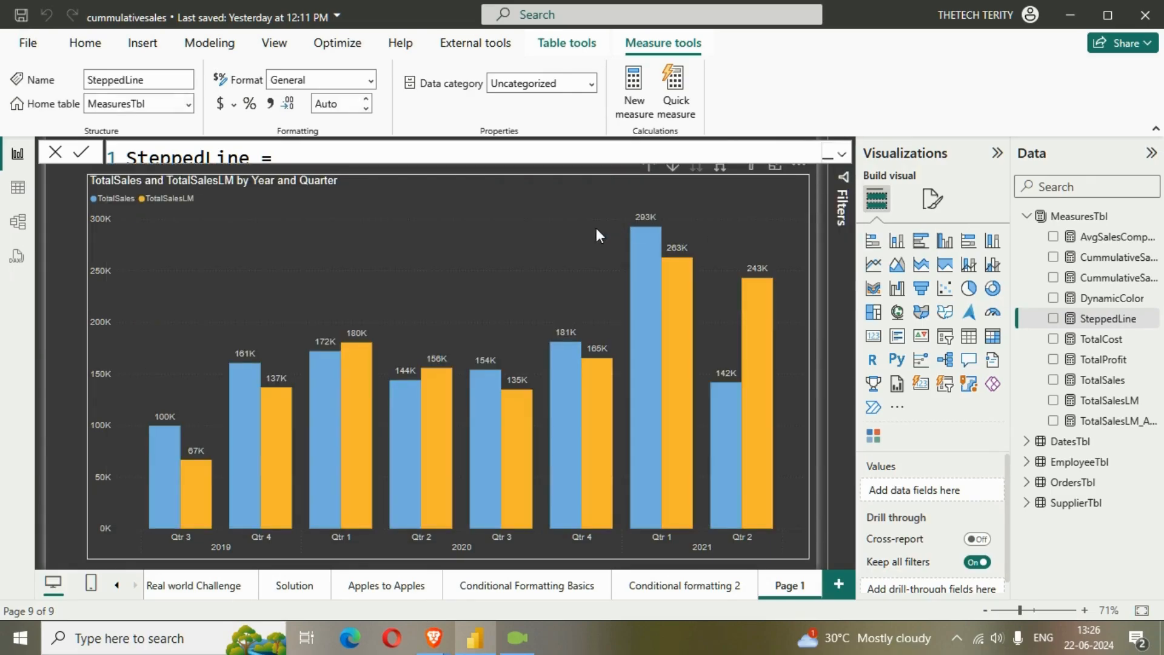
# Add the SteppedLine measure to the line y-axis of the TotalSales and TotalSalesLM chart
pyautogui.click(500, 269)
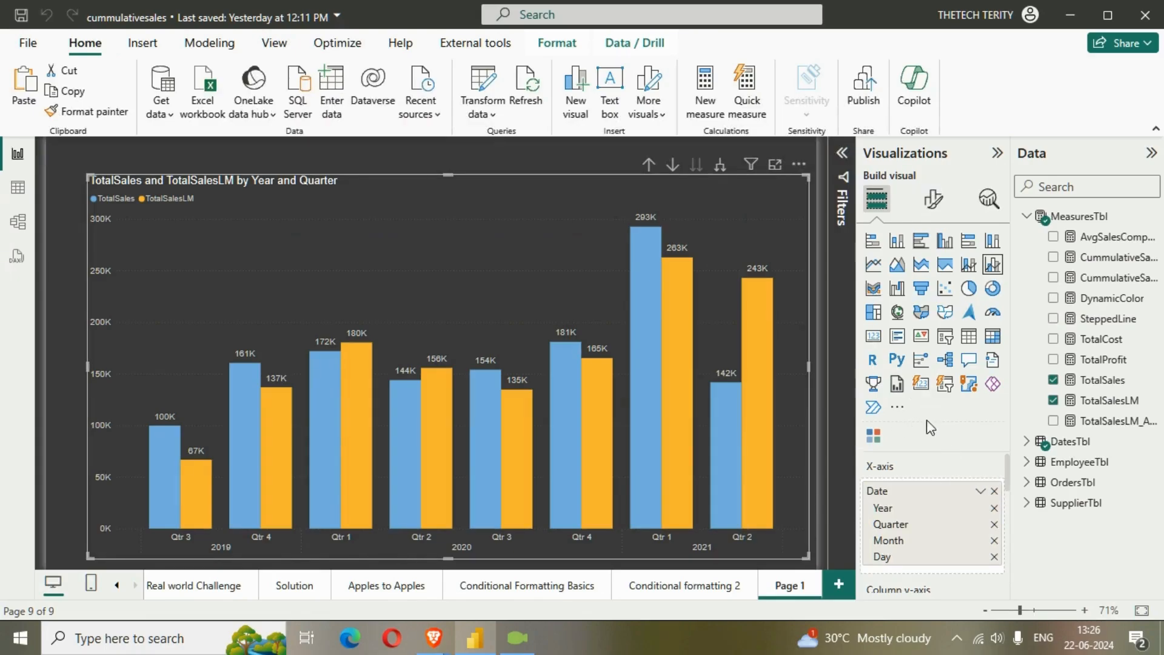
pyautogui.scroll(-3, 924, 494)
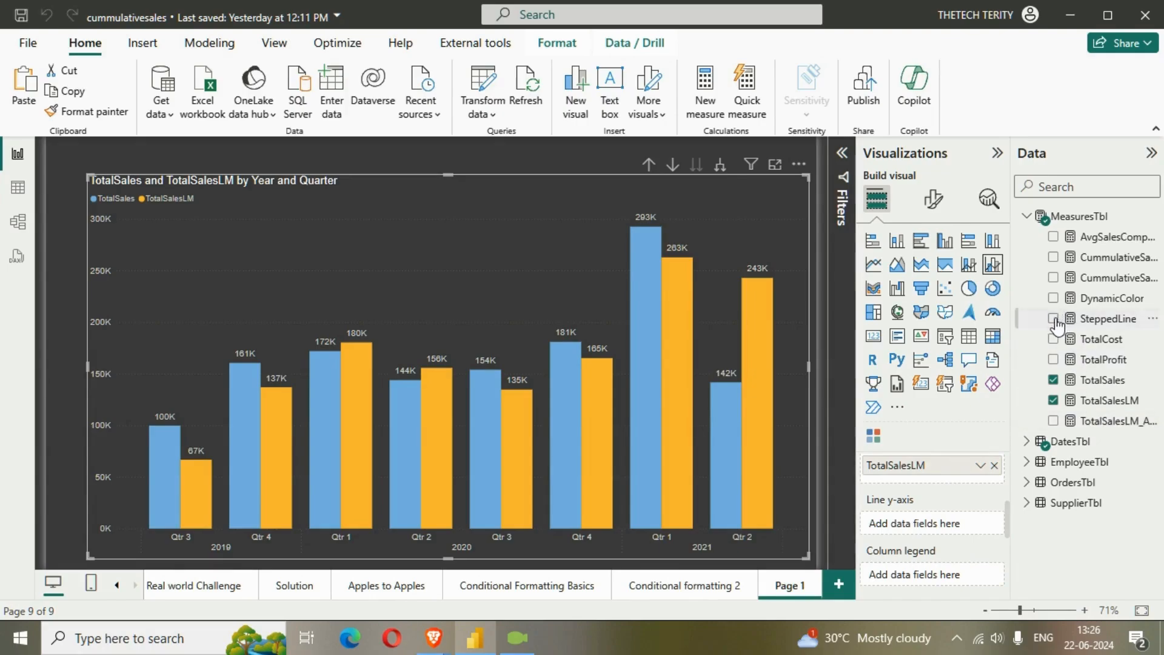
pyautogui.moveTo(1057, 326)
pyautogui.mouseDown()
pyautogui.moveTo(949, 328)
pyautogui.moveTo(943, 522)
pyautogui.mouseUp()
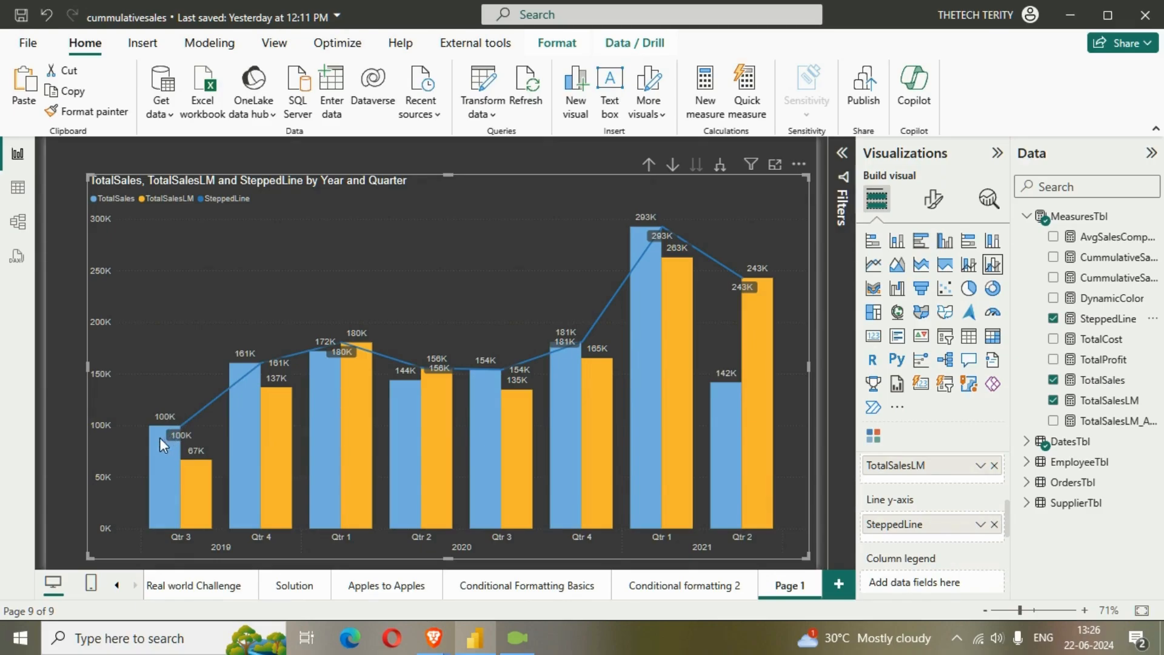
pyautogui.moveTo(167, 431)
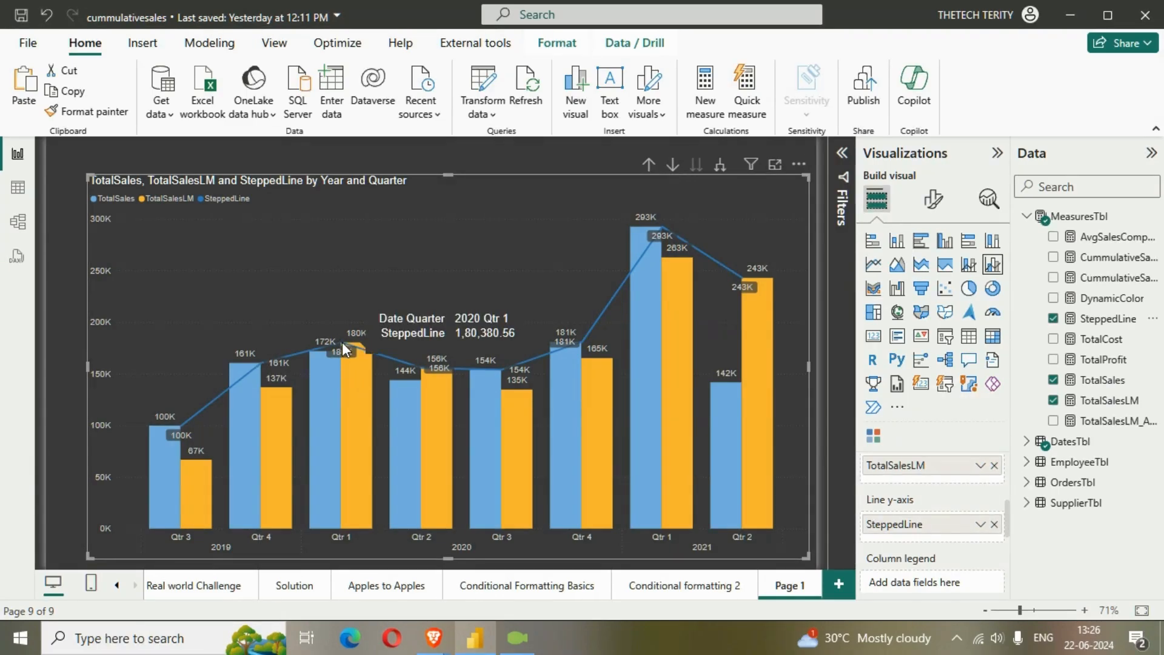
# Open the Lines settings in the chart's visual formatting options
pyautogui.click(934, 198)
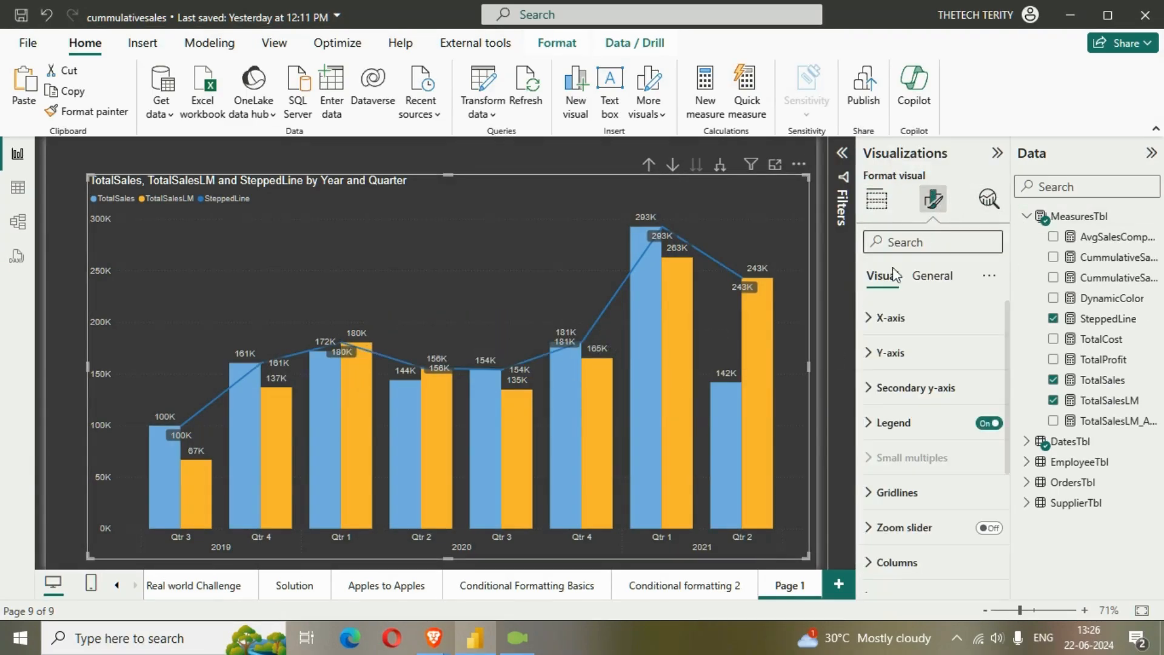
pyautogui.scroll(-1, 920, 528)
pyautogui.scroll(-2, 909, 546)
pyautogui.scroll(2, 897, 548)
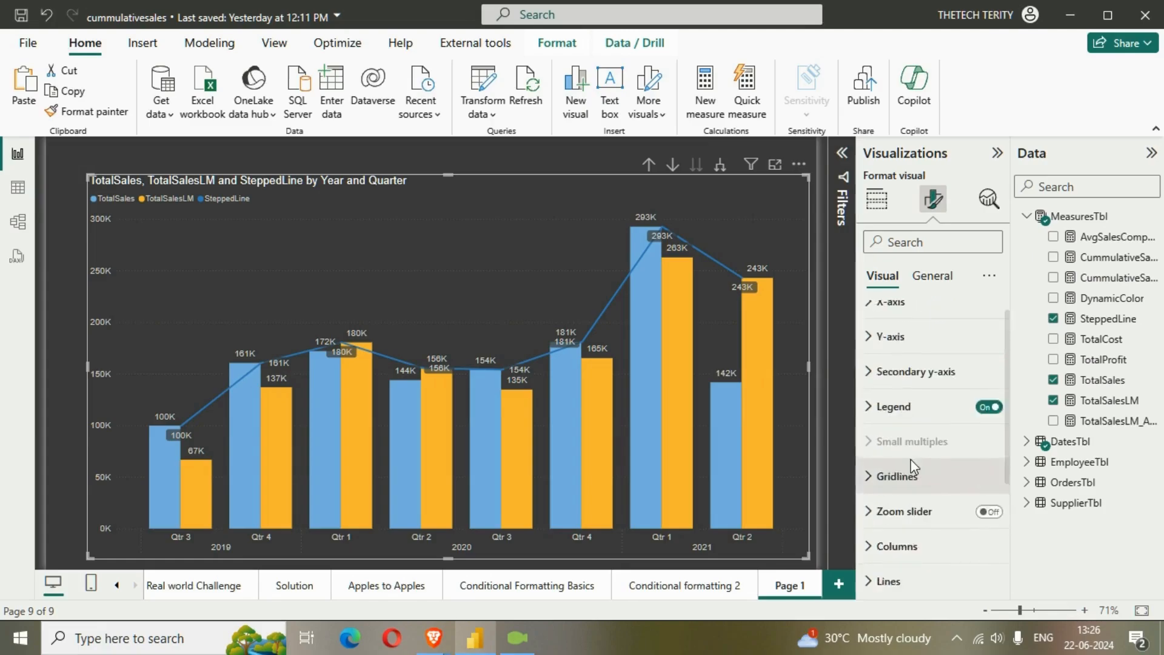
pyautogui.scroll(-2, 913, 411)
pyautogui.scroll(-2, 913, 413)
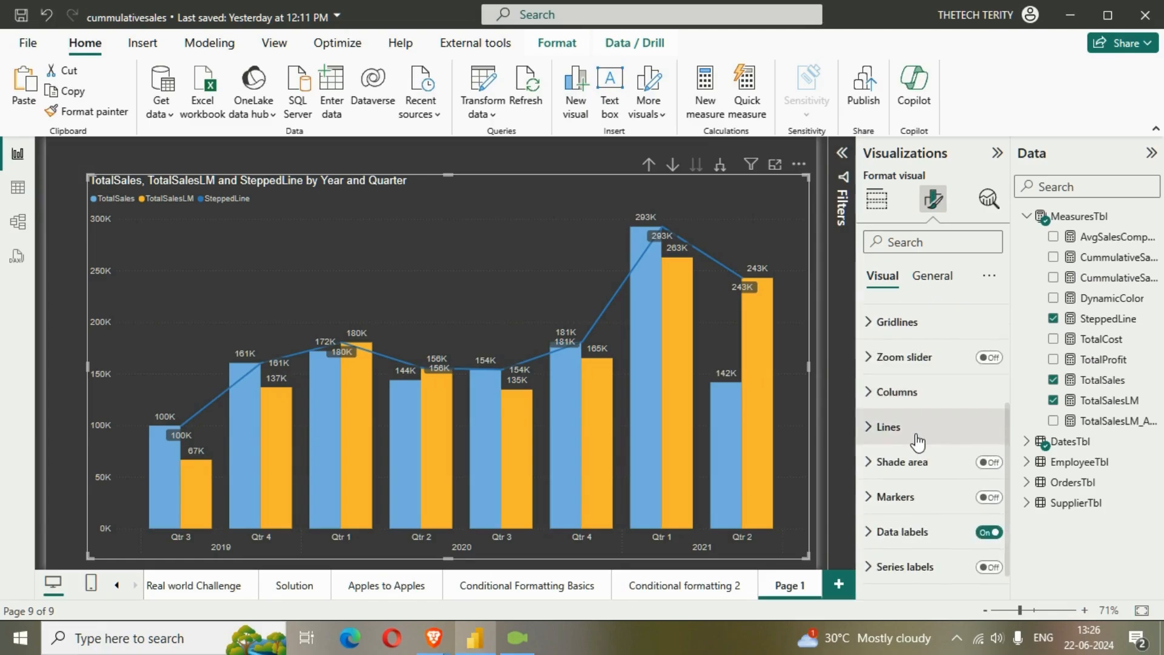
pyautogui.click(914, 432)
pyautogui.scroll(-2, 946, 467)
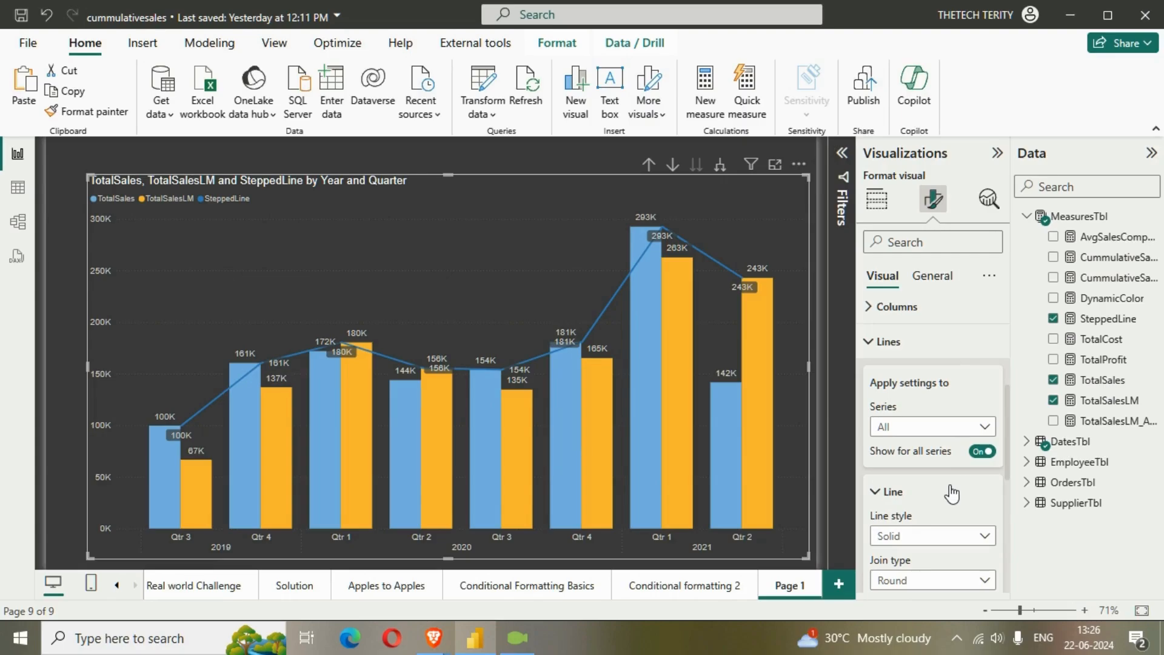
pyautogui.scroll(-2, 923, 509)
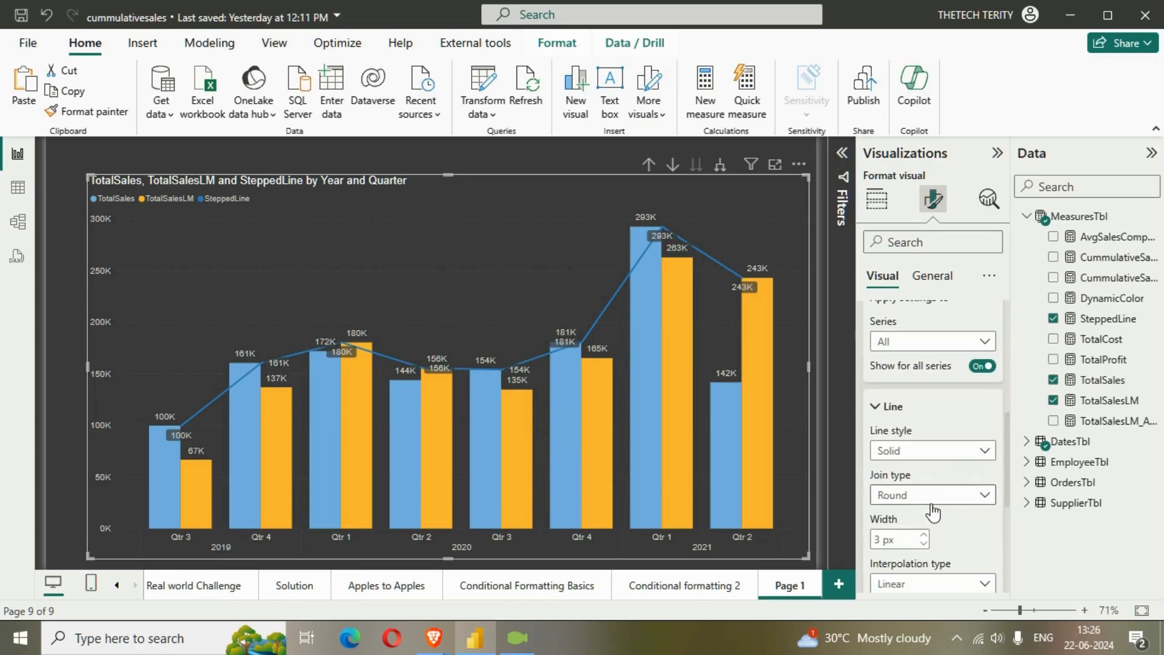
# Try the Dashed and Dotted styles on the chart's line and set the style back to Solid
pyautogui.click(940, 451)
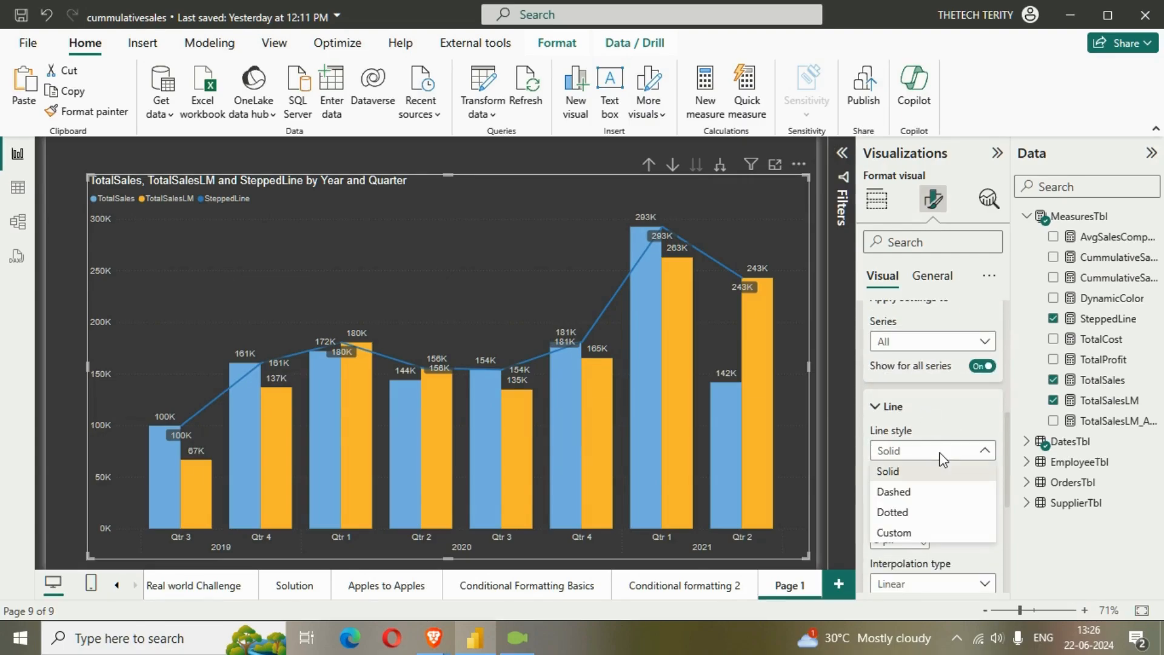
pyautogui.click(933, 494)
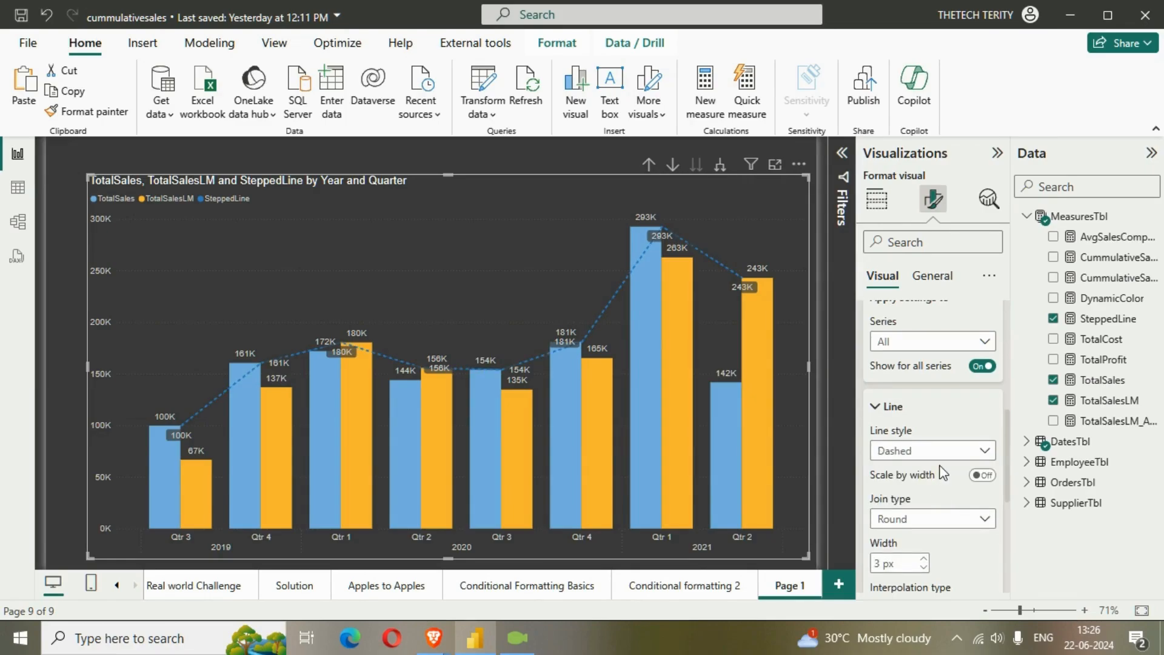
pyautogui.click(951, 456)
pyautogui.click(940, 514)
pyautogui.click(943, 456)
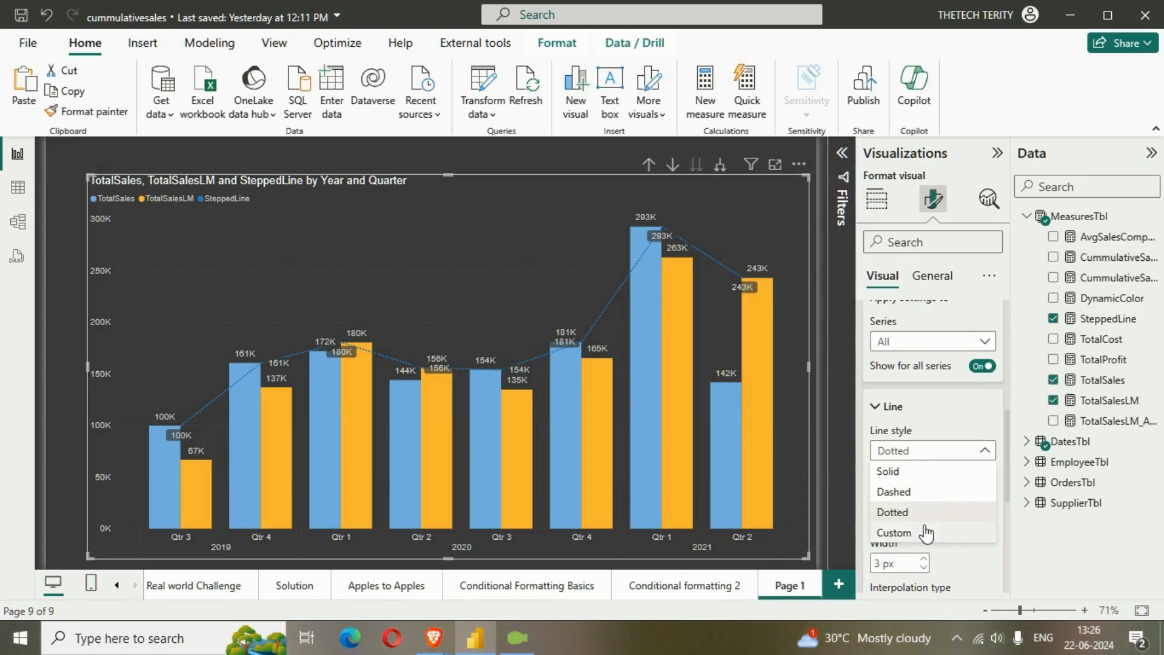
pyautogui.click(923, 472)
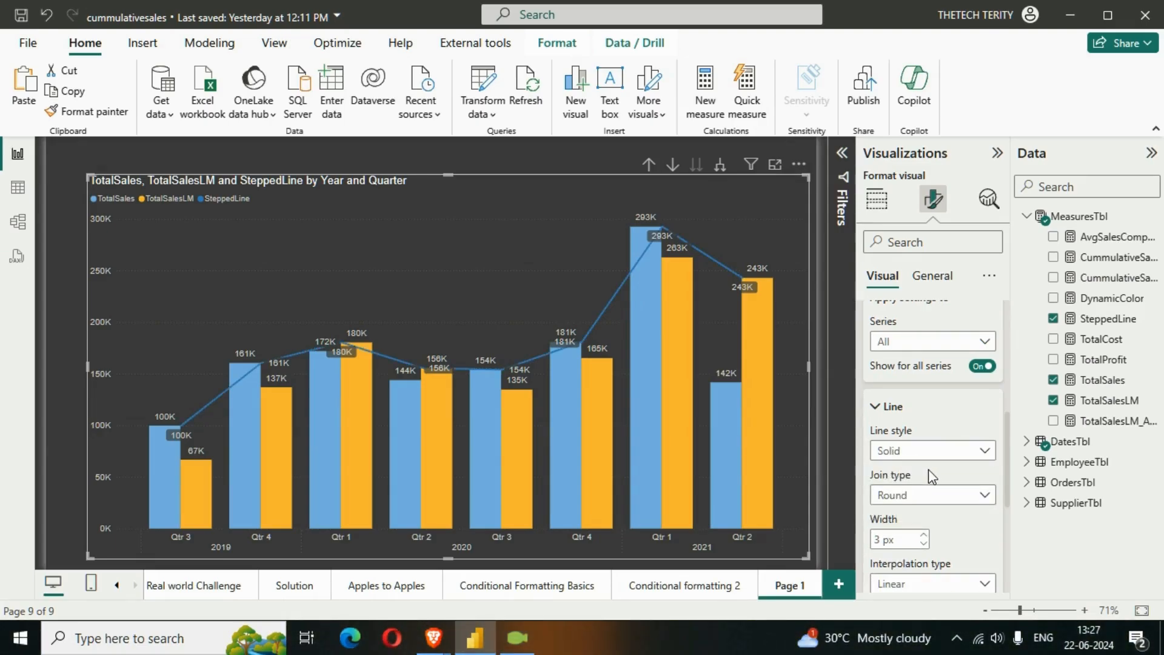
# Try the Bevel and Miter join types on the chart's line and set the join type back to Round
pyautogui.click(932, 504)
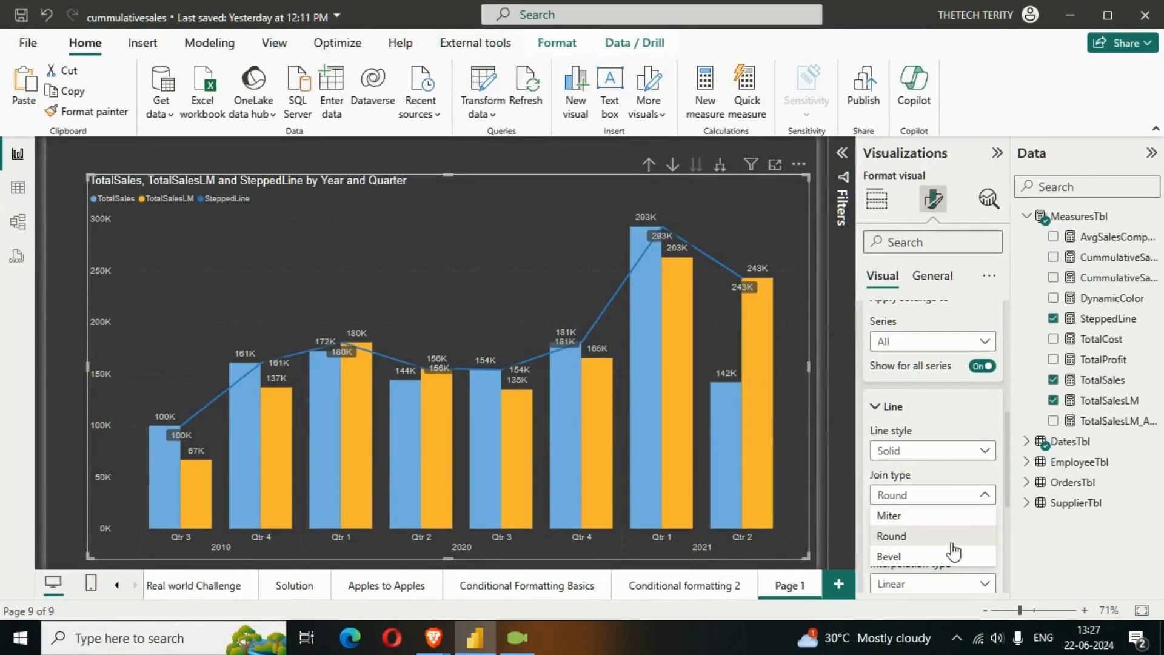
pyautogui.click(907, 552)
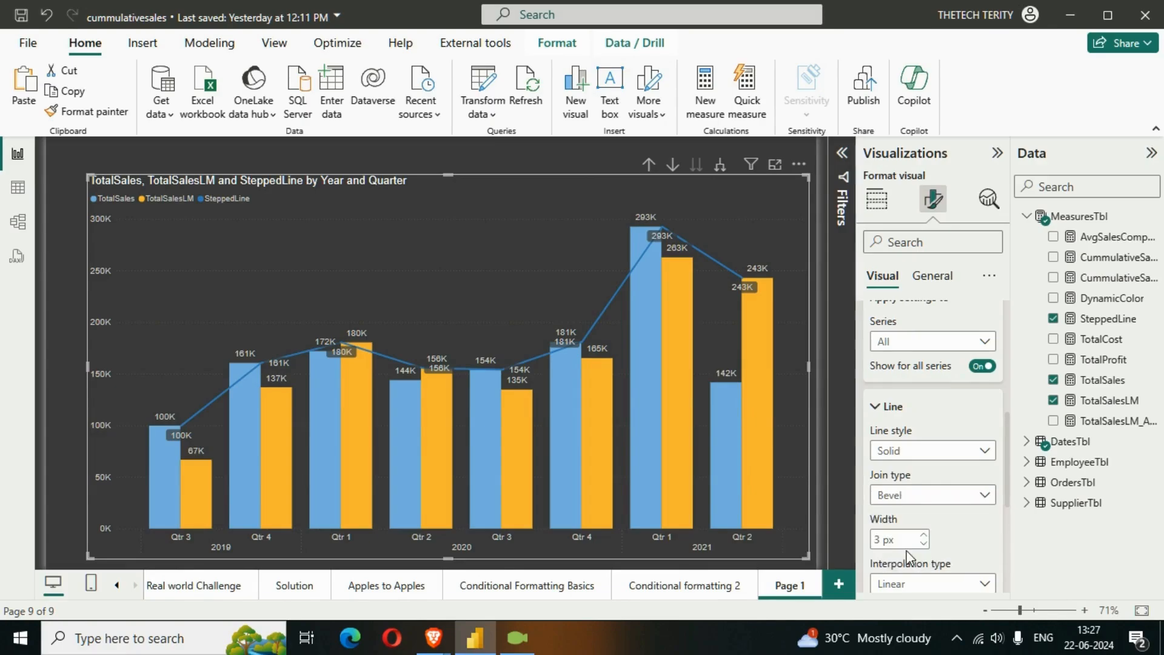
pyautogui.click(956, 495)
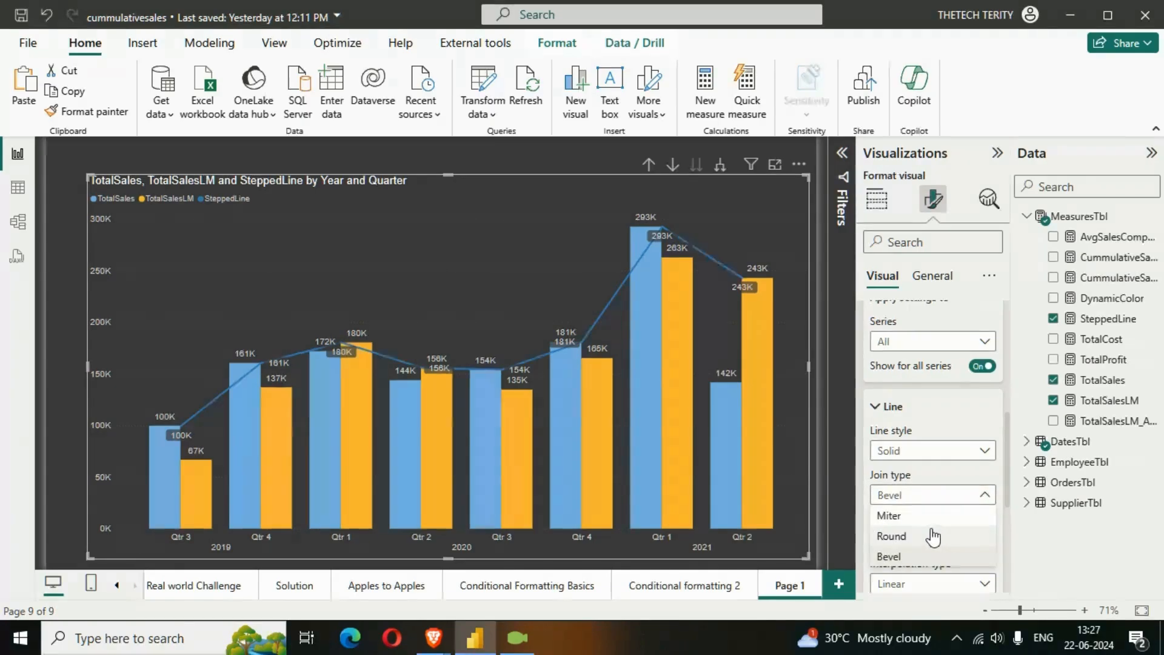
pyautogui.click(928, 517)
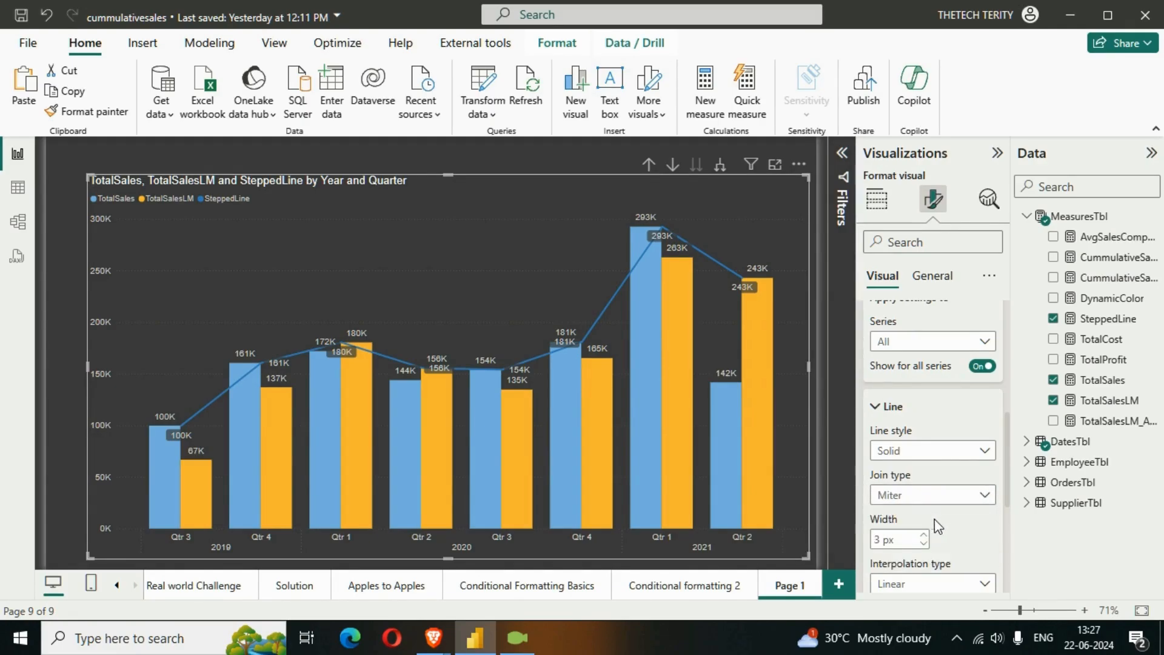
pyautogui.click(940, 496)
pyautogui.click(943, 533)
# Set the width of the chart's line to 4 px
pyautogui.scroll(-2, 943, 533)
pyautogui.click(926, 450)
pyautogui.click(925, 450)
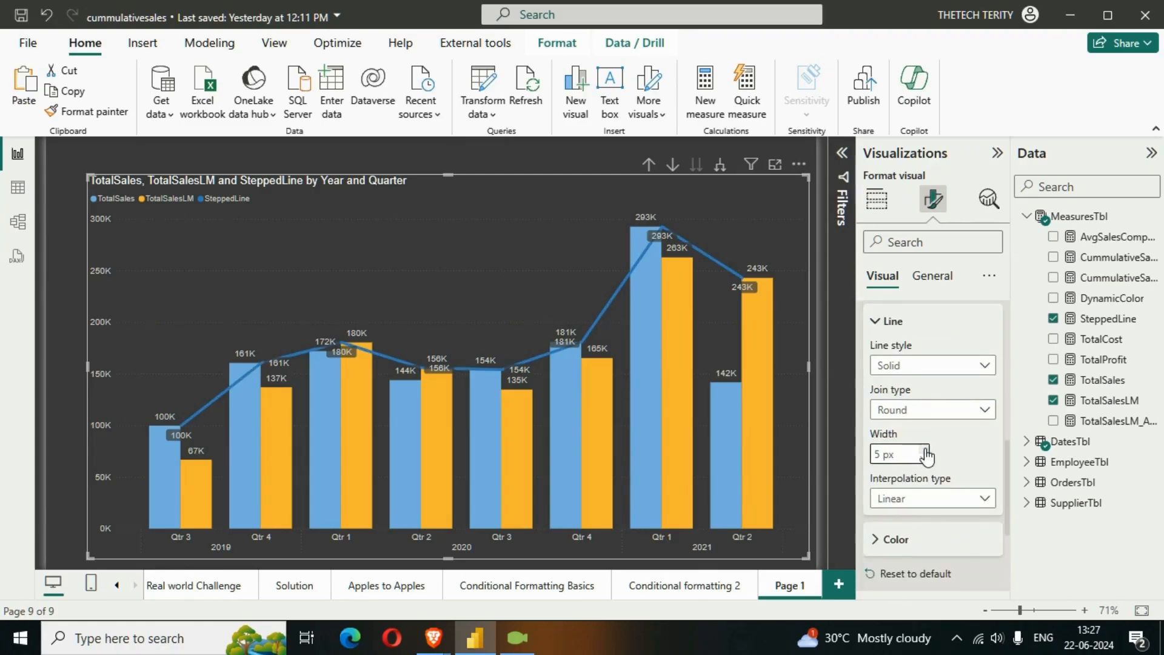
pyautogui.click(925, 458)
# Try Smooth interpolation on the chart's line and set its interpolation type to Step
pyautogui.scroll(-2, 965, 470)
pyautogui.click(944, 414)
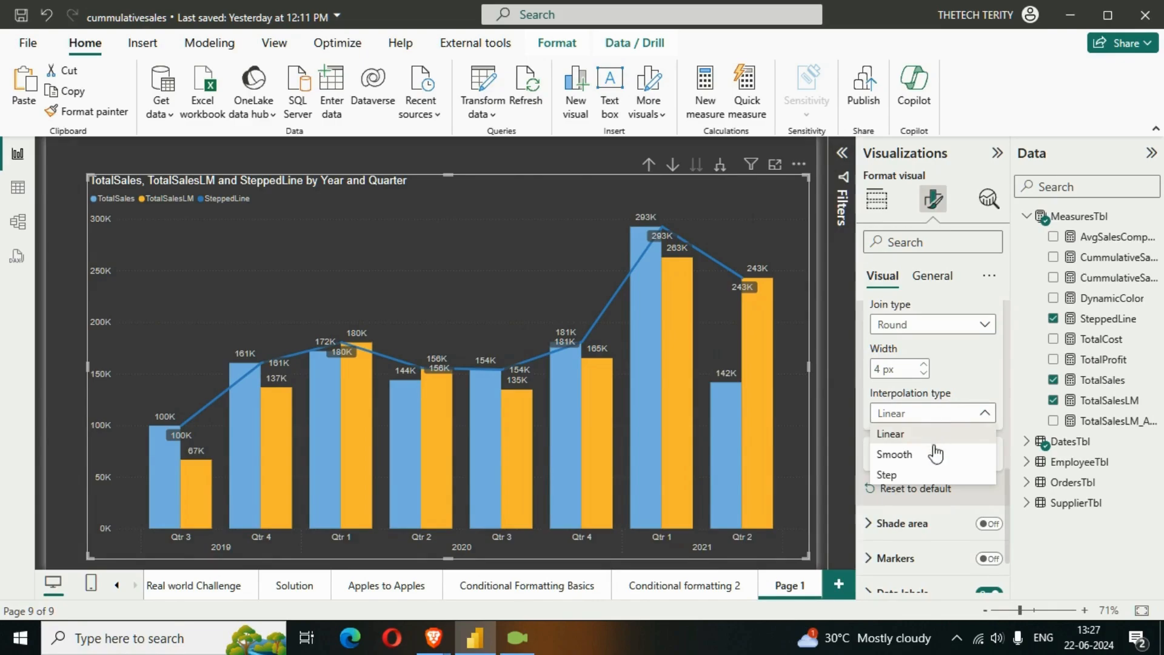
pyautogui.click(928, 461)
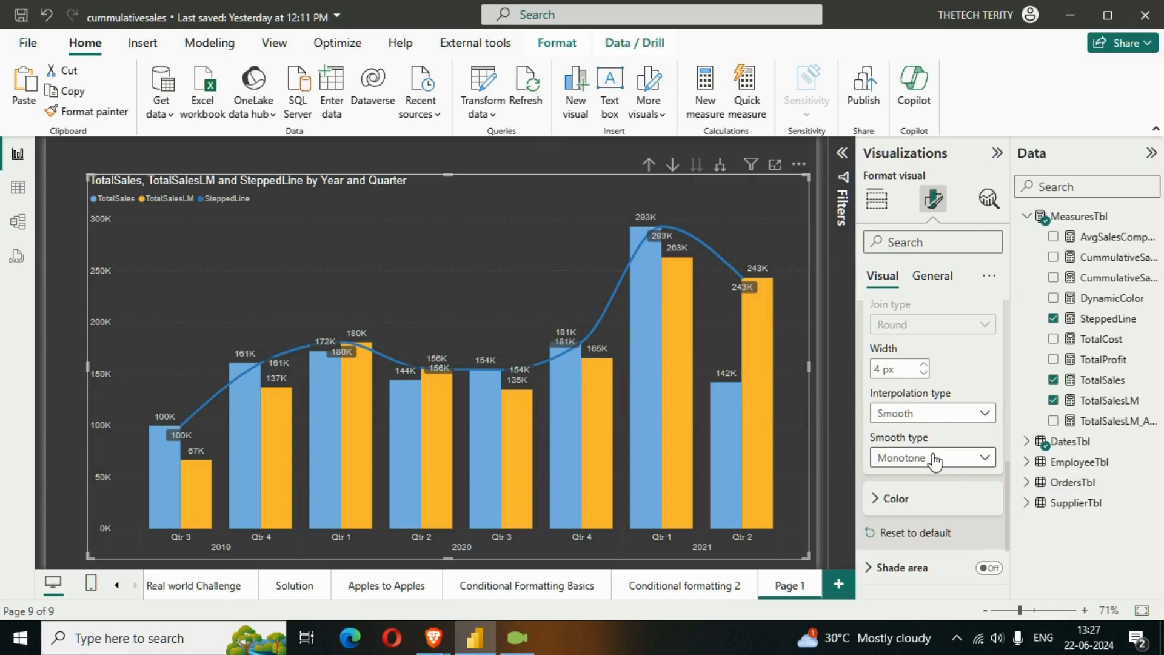
pyautogui.click(953, 415)
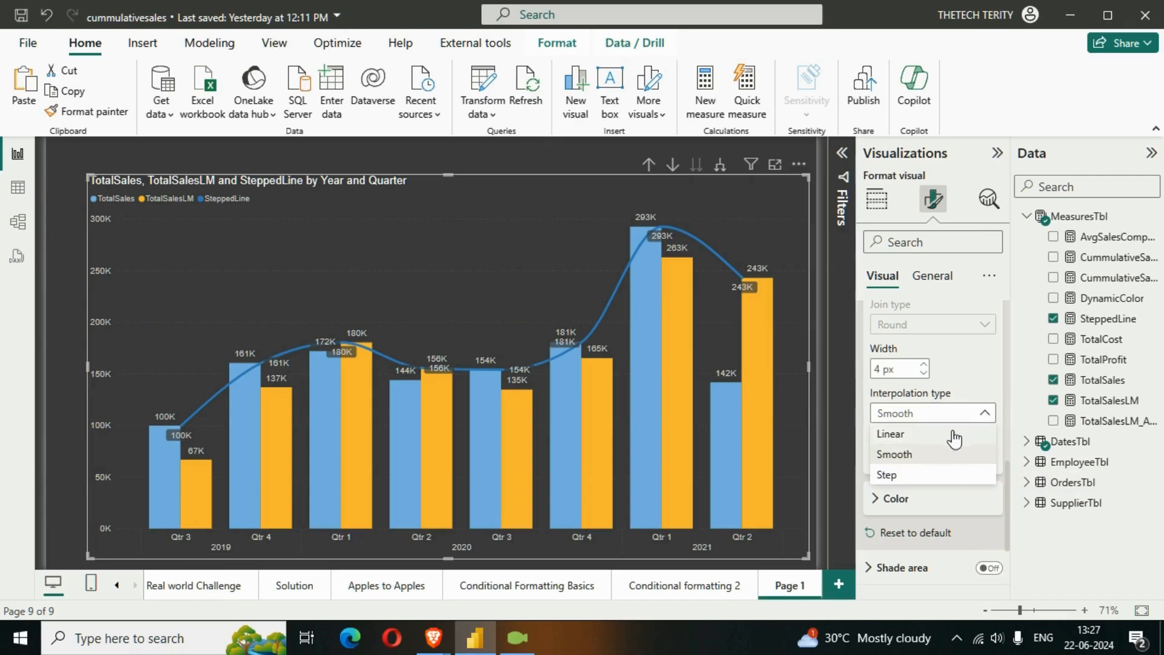
pyautogui.click(939, 474)
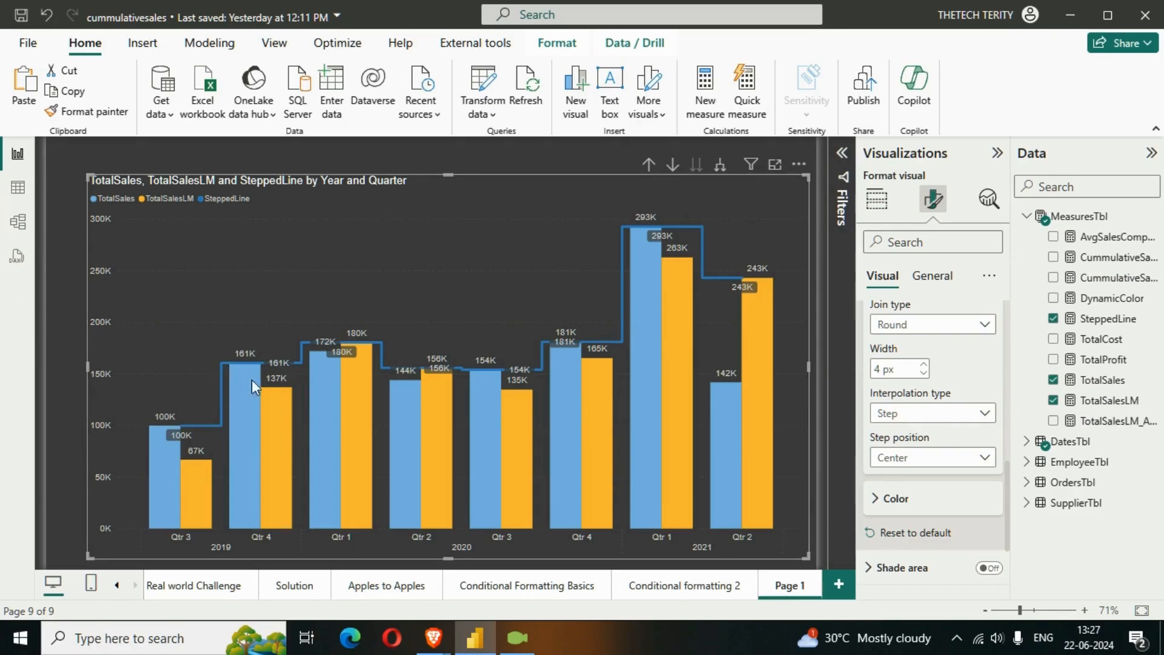
# Change the stepped line's color to the theme's lighter teal and try out its transparency, returning it to 0%
pyautogui.click(876, 498)
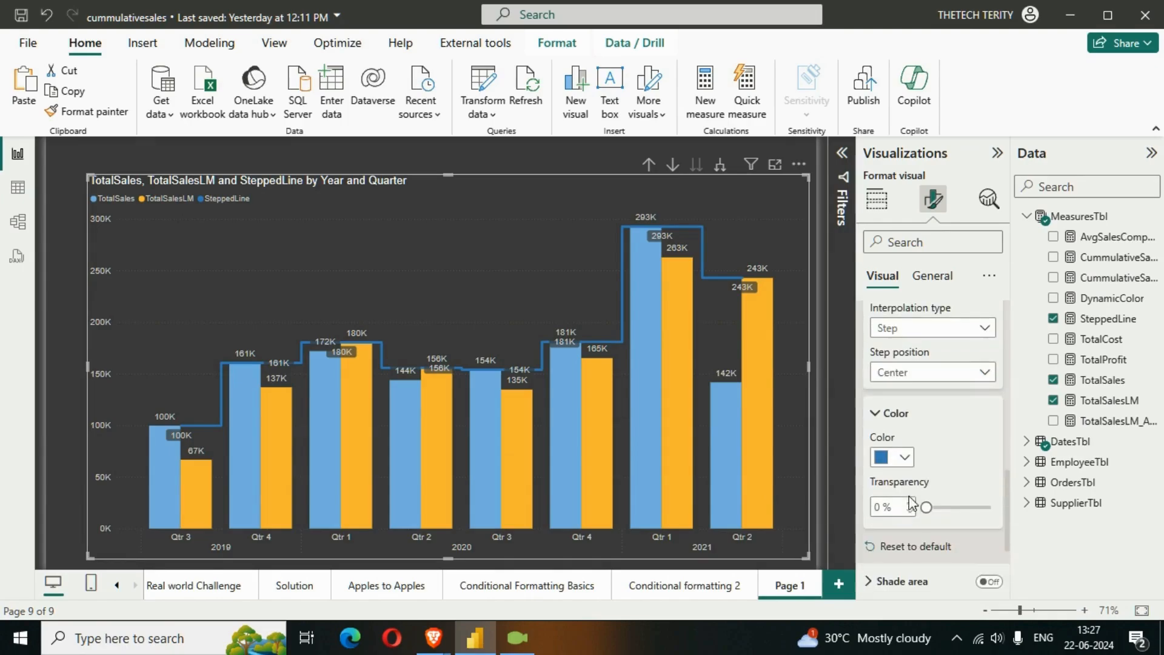
pyautogui.click(906, 459)
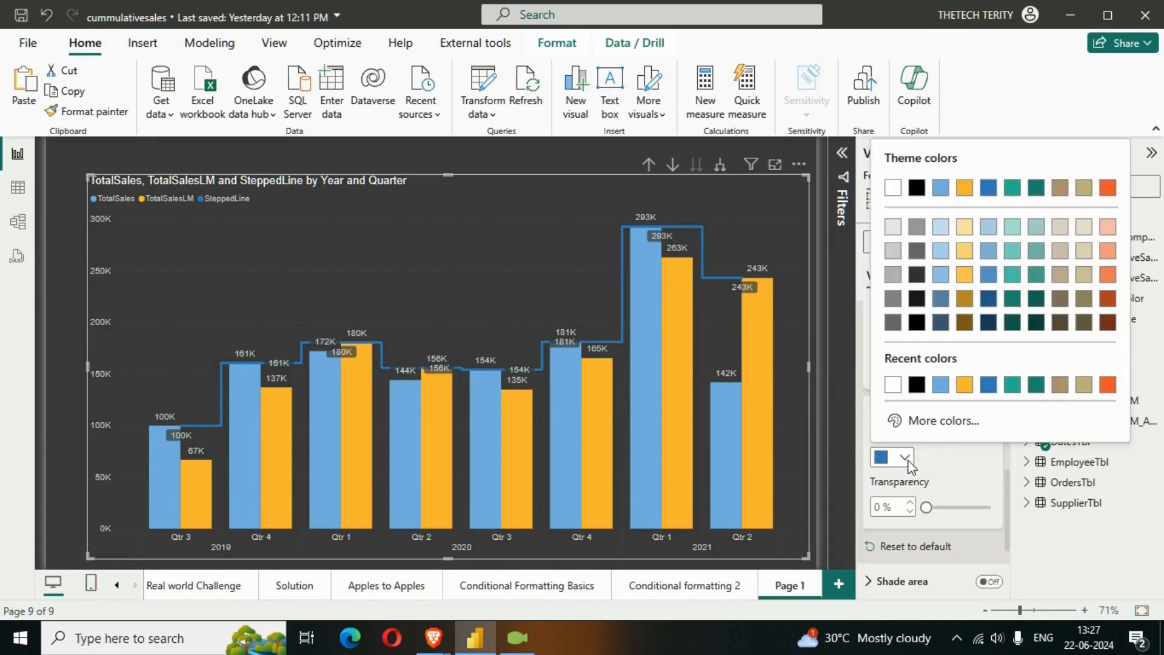
pyautogui.click(1012, 190)
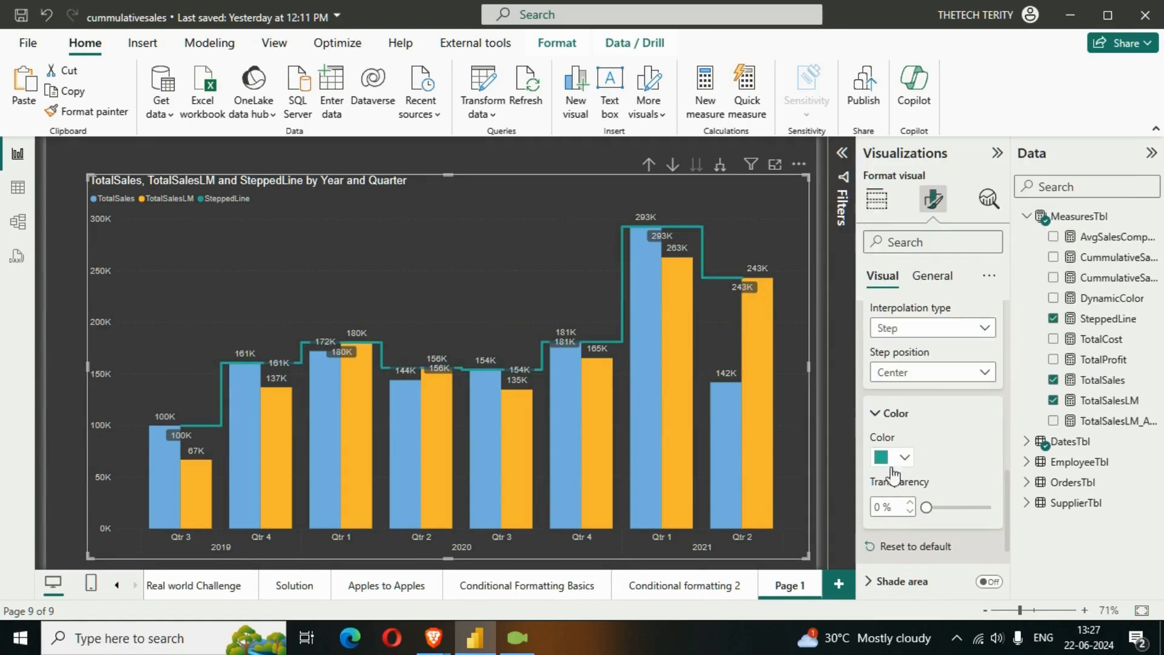
pyautogui.moveTo(927, 508); pyautogui.dragTo(946, 508)
pyautogui.moveTo(932, 508); pyautogui.dragTo(927, 508)
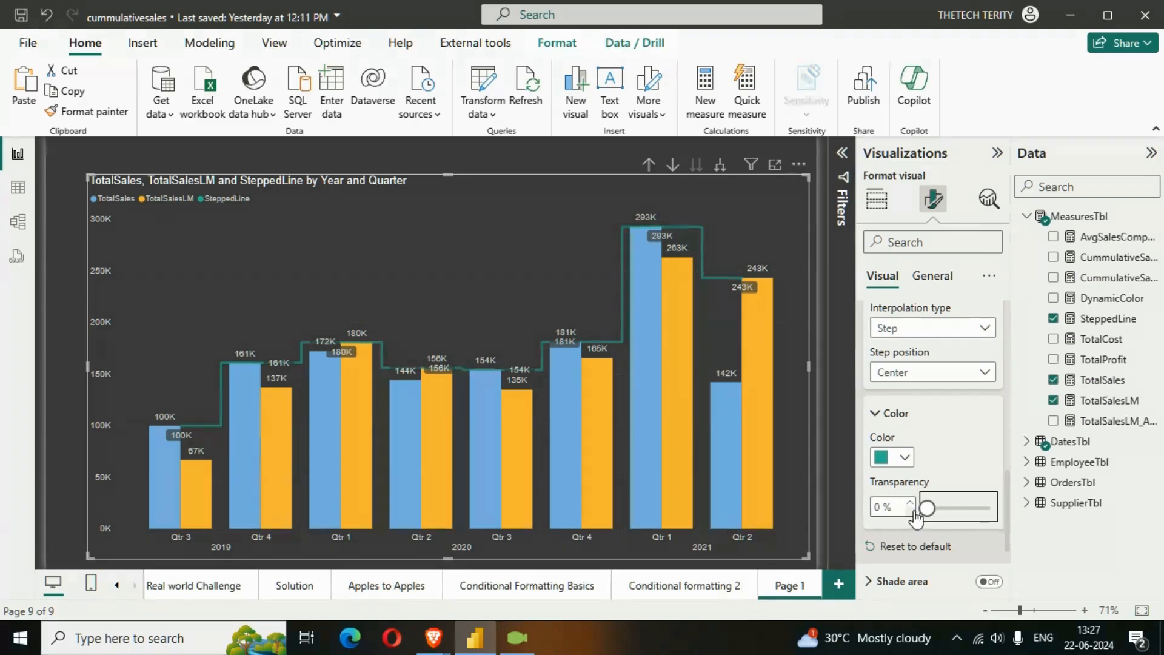
# Turn on the shade area beneath the stepped line of the quarterly chart
pyautogui.scroll(-3, 930, 522)
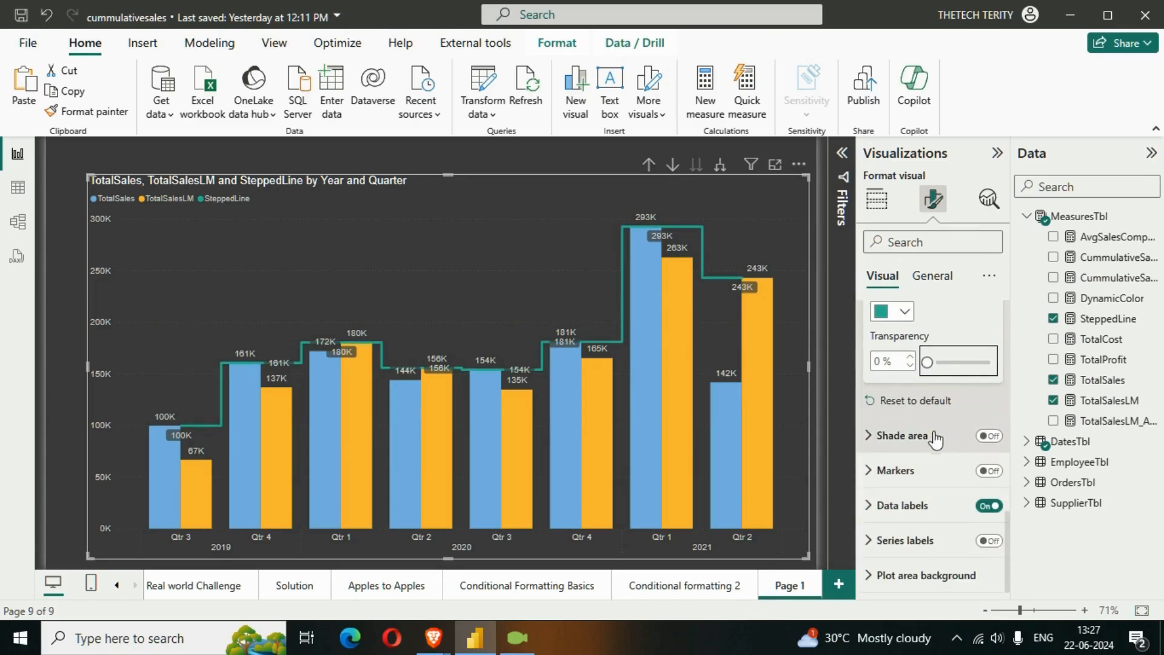
pyautogui.click(990, 437)
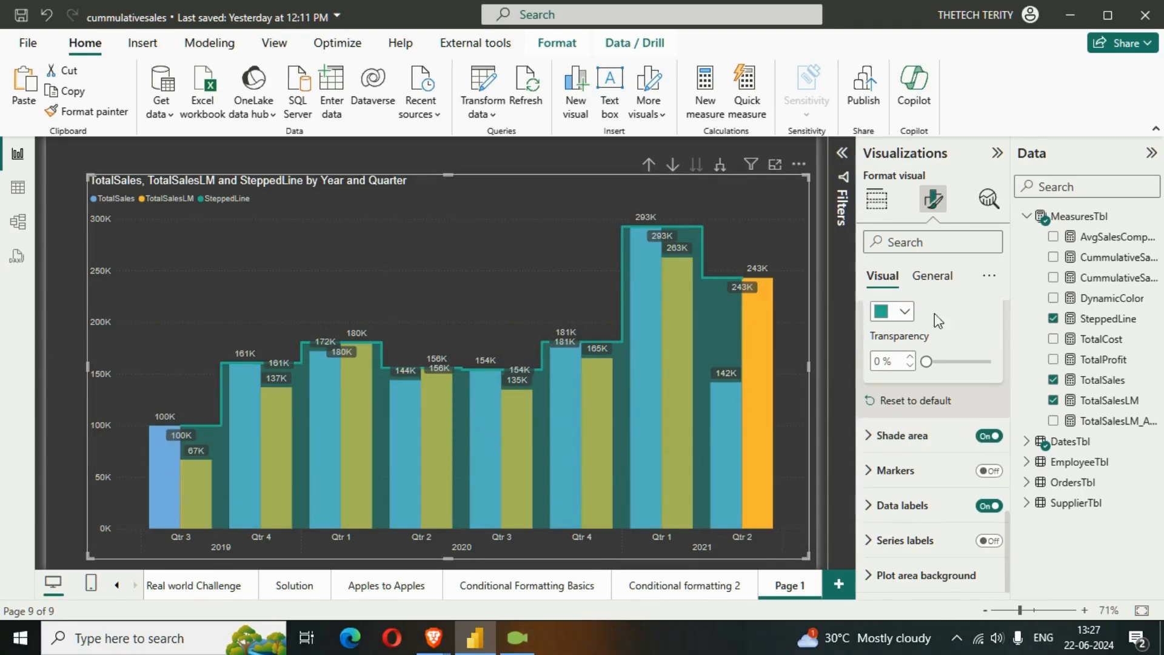
pyautogui.scroll(4, 934, 314)
pyautogui.click(432, 161)
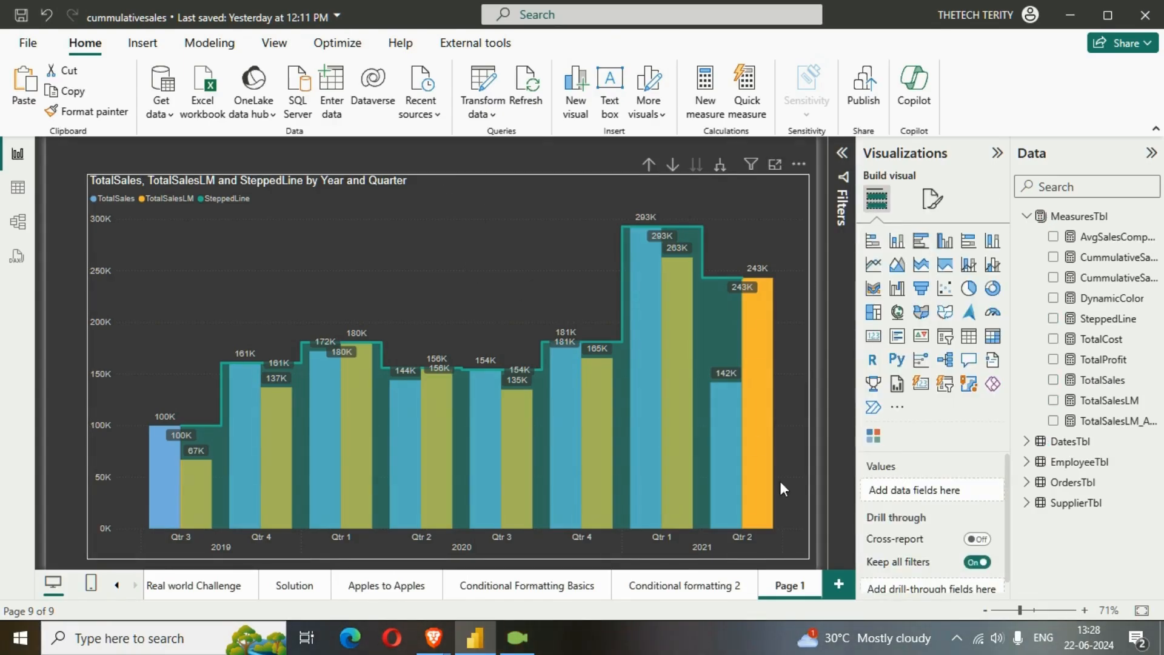
# Add a new report page and place an empty clustered column chart on it
pyautogui.click(839, 585)
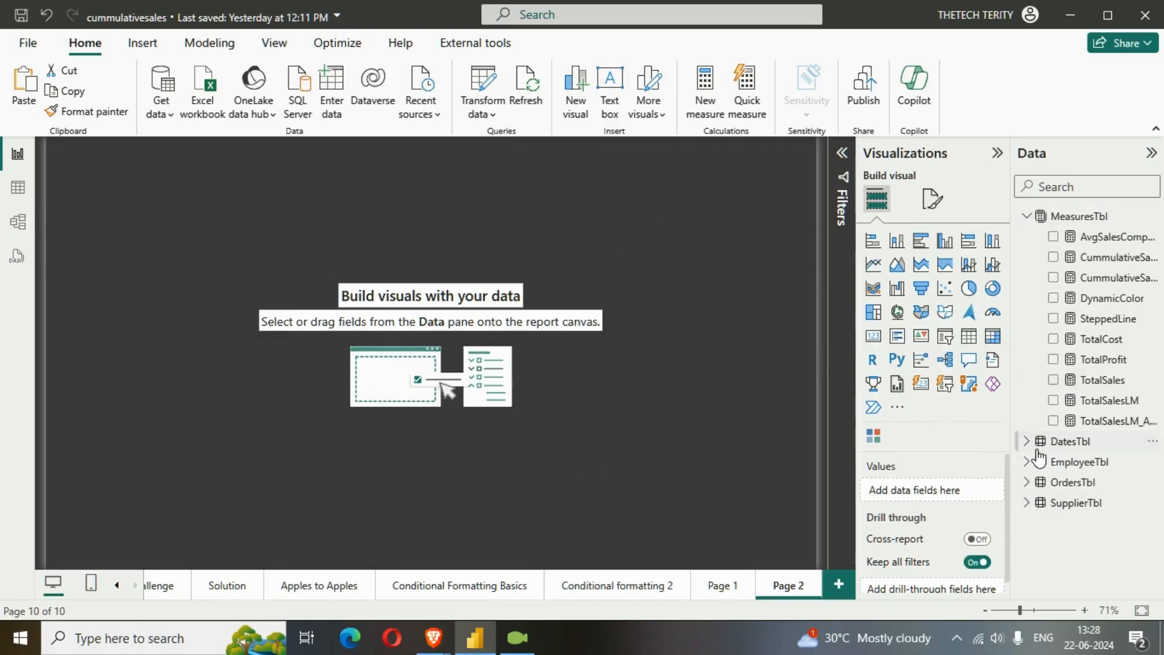
pyautogui.click(1045, 481)
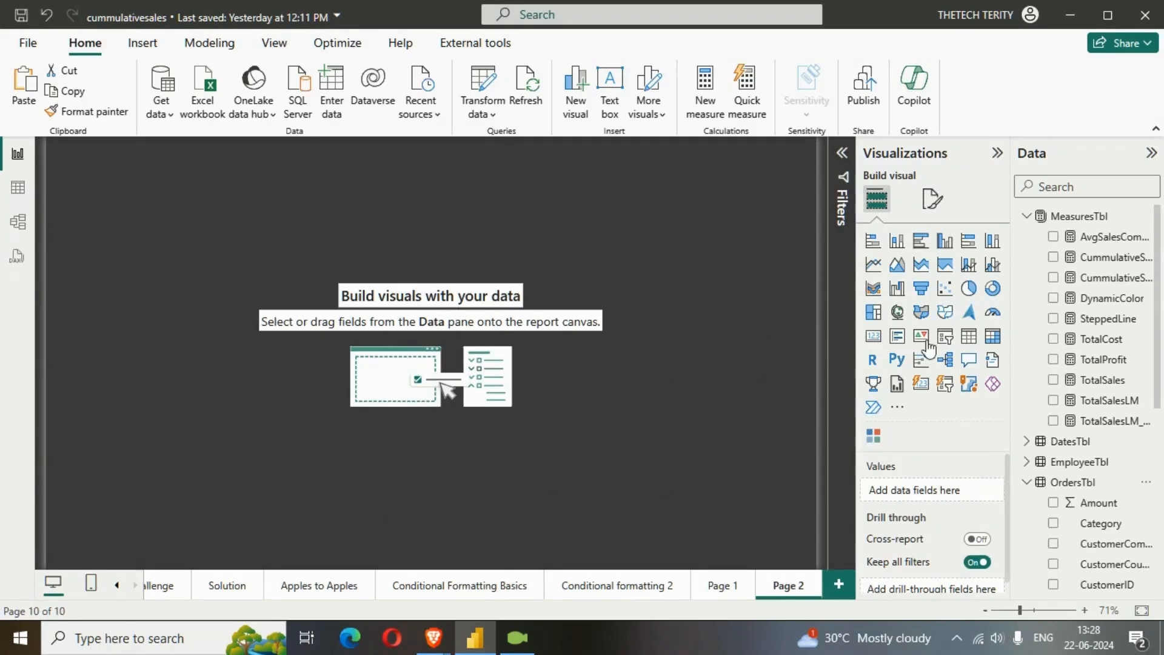
pyautogui.click(946, 252)
pyautogui.moveTo(214, 289); pyautogui.dragTo(660, 501)
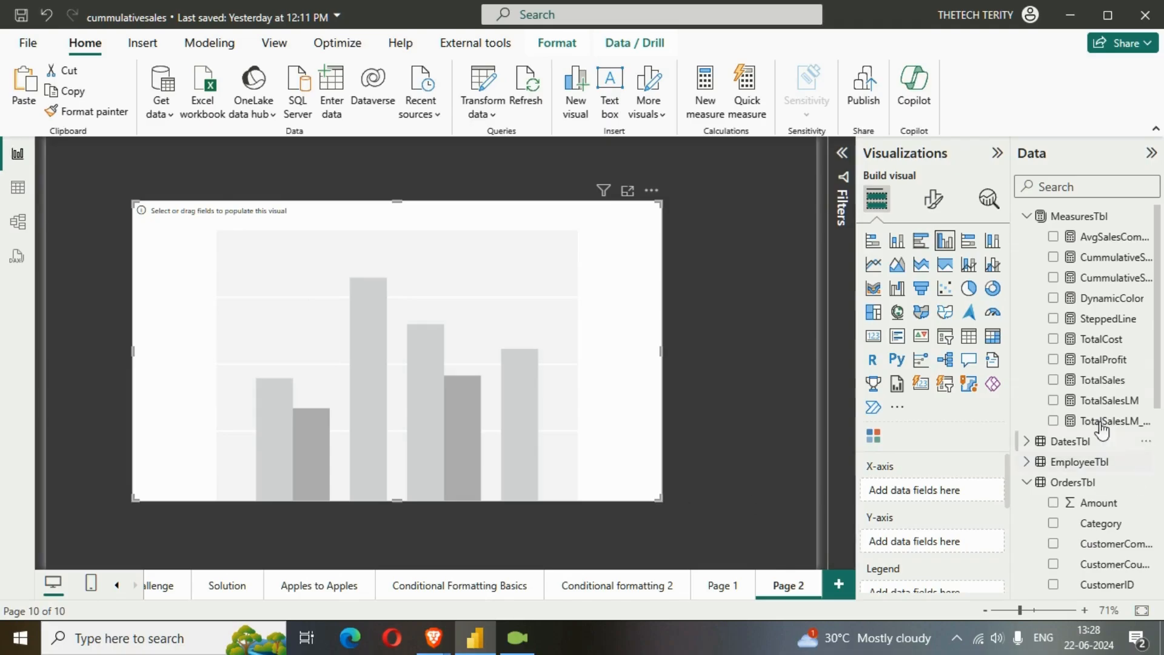
# Plot TotalSales by CustomerCountry in the new column chart and enlarge it across the page
pyautogui.click(1054, 381)
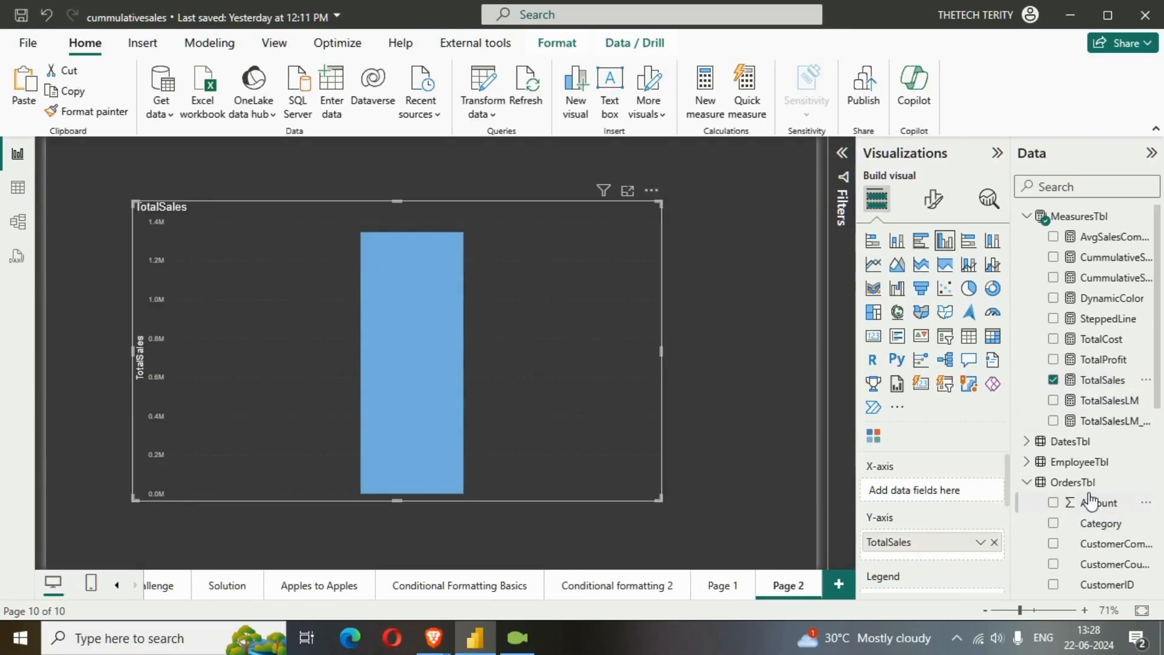
pyautogui.scroll(-3, 1094, 502)
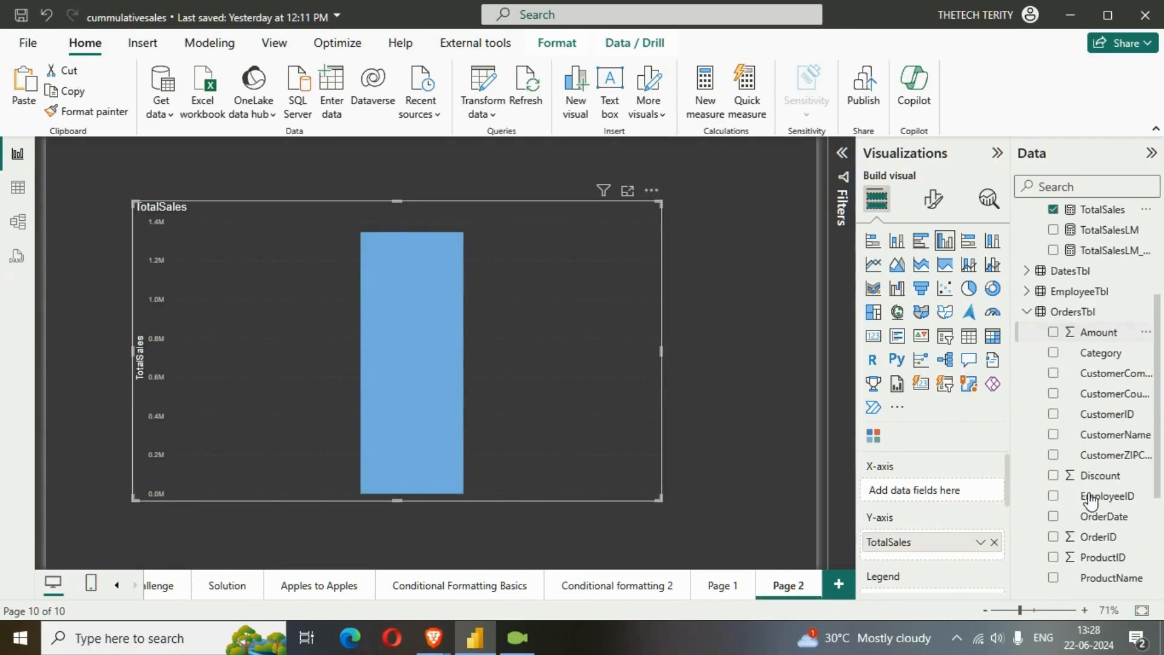
pyautogui.click(1052, 394)
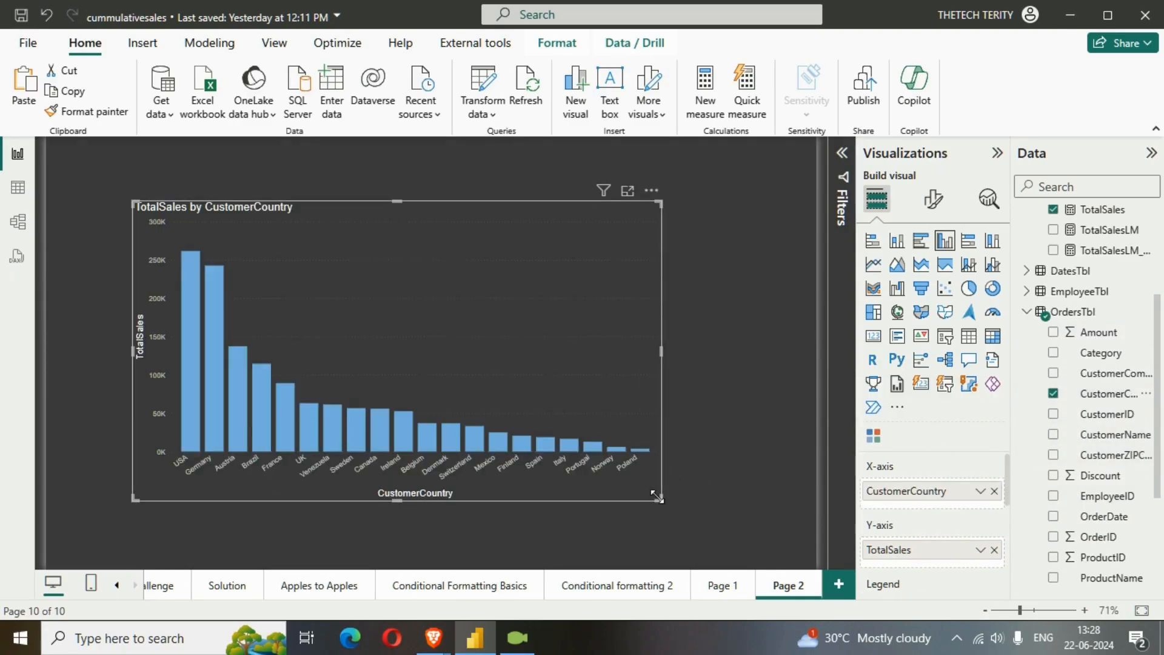
pyautogui.moveTo(660, 499); pyautogui.dragTo(789, 547)
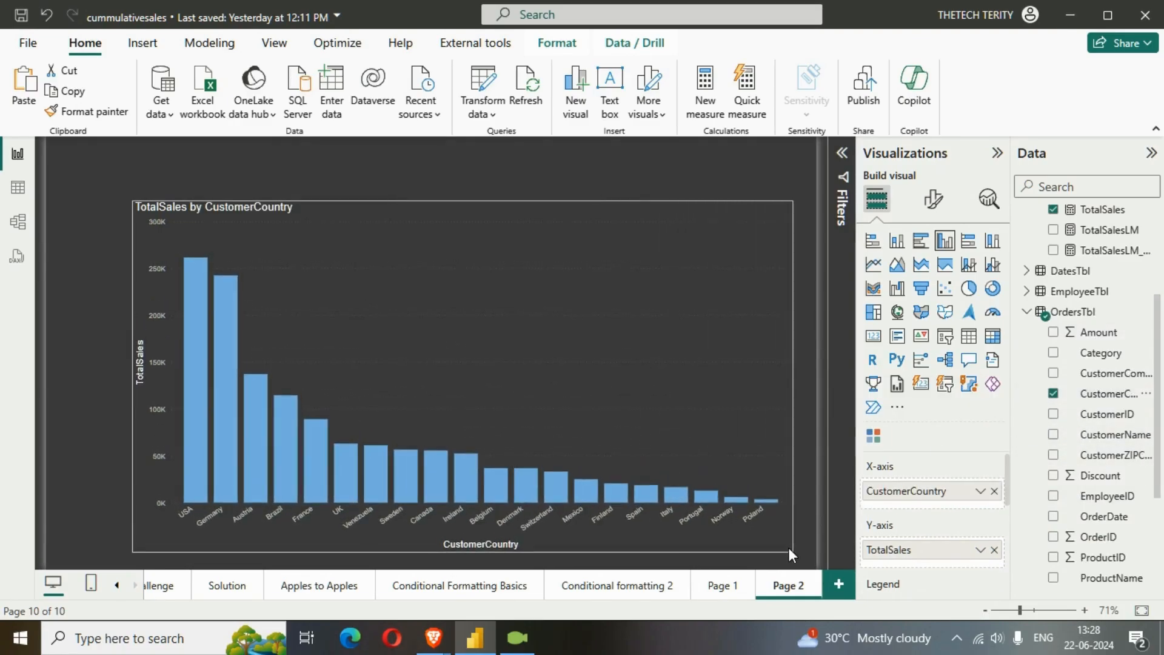
pyautogui.moveTo(550, 364); pyautogui.dragTo(540, 365)
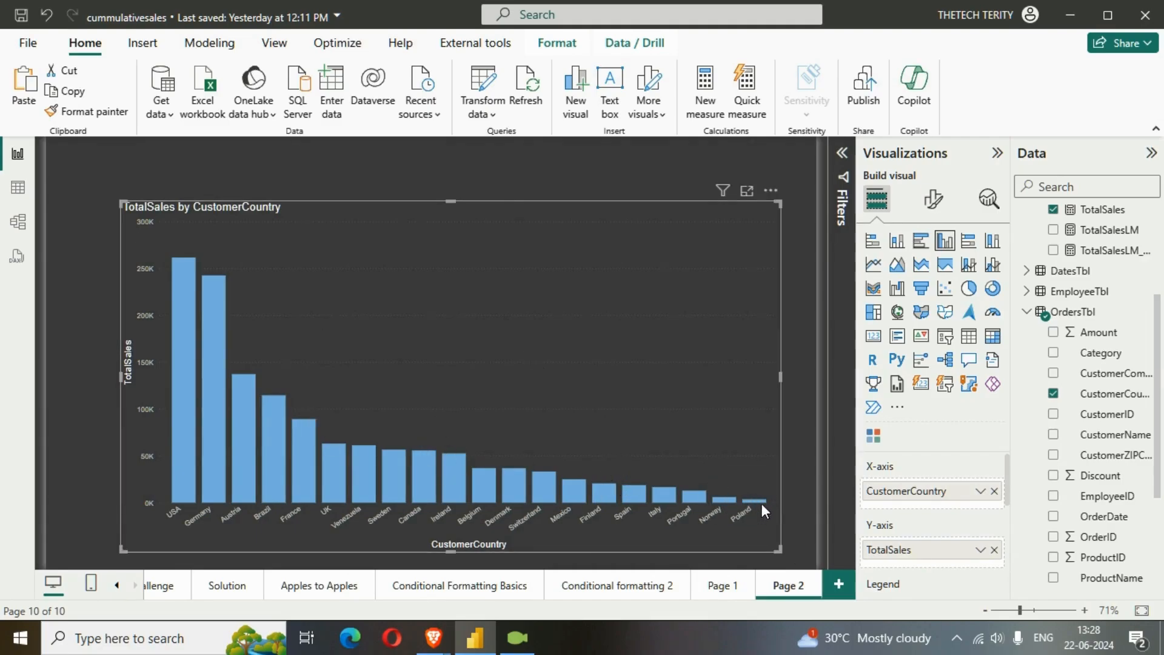
# Examine the CustomerCountry filter that applies to all pages
pyautogui.click(842, 153)
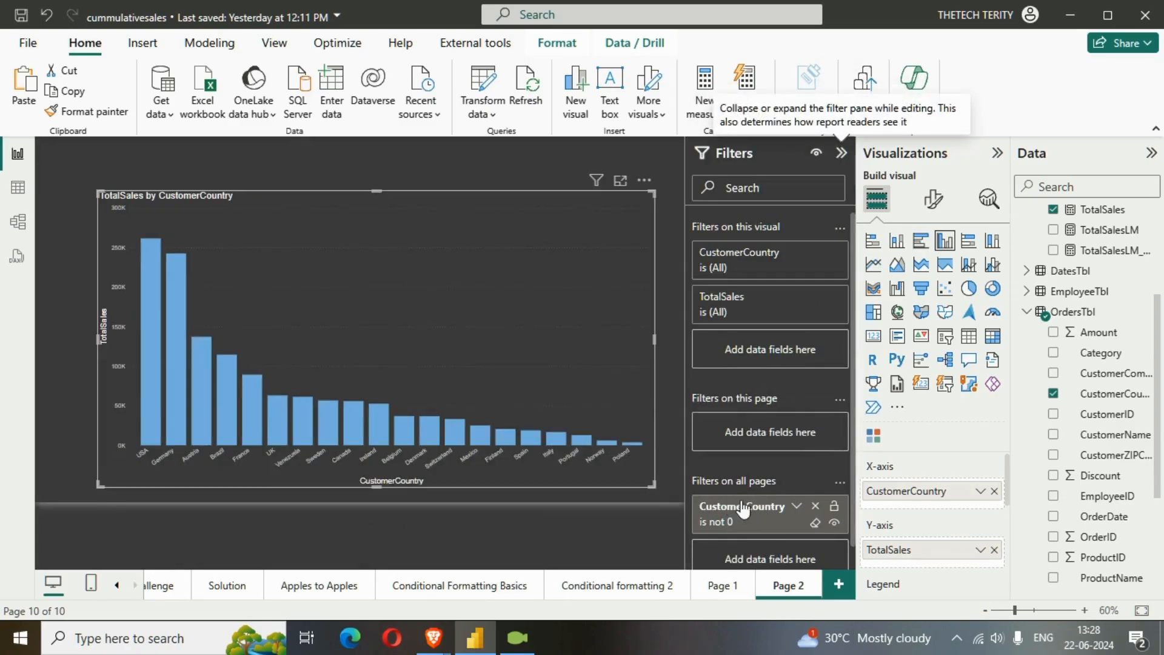
pyautogui.click(796, 513)
pyautogui.scroll(-4, 746, 522)
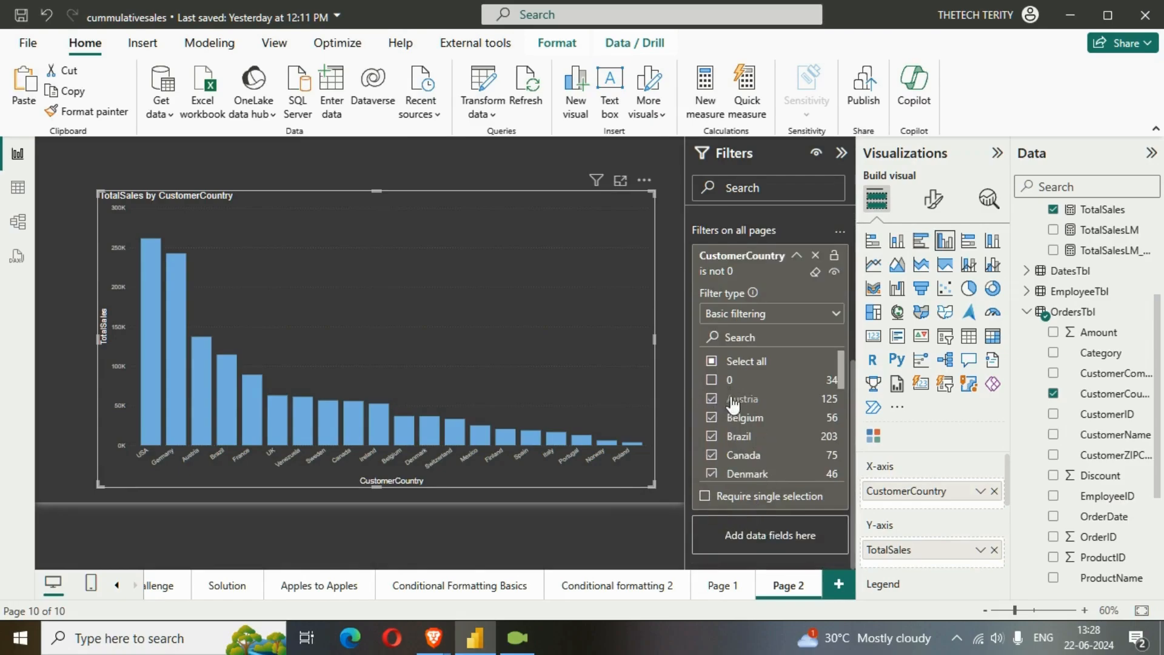
pyautogui.click(797, 256)
pyautogui.click(842, 152)
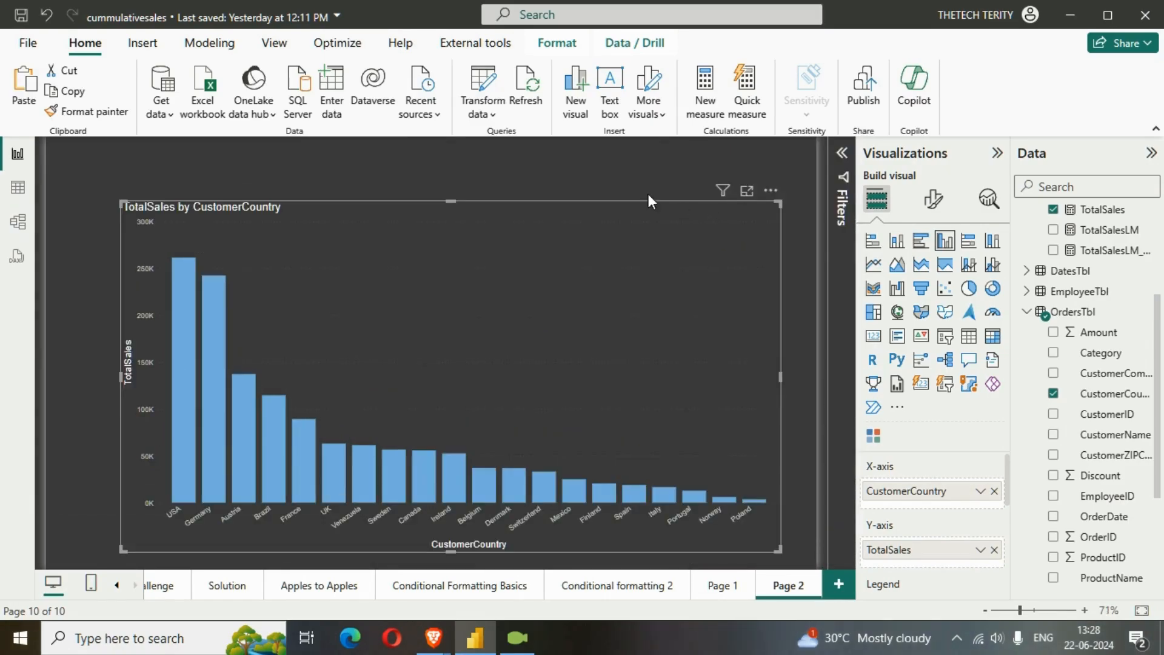
# Reposition the TotalSales by CustomerCountry chart and stretch it to fill most of the page
pyautogui.click(603, 179)
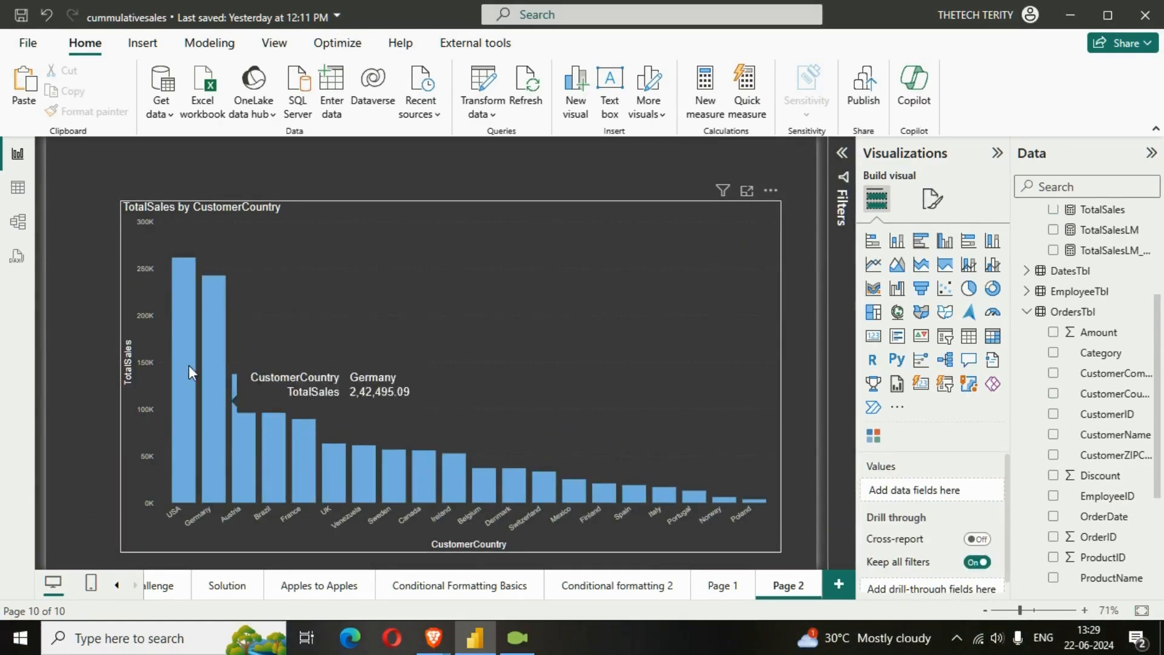
pyautogui.moveTo(187, 267)
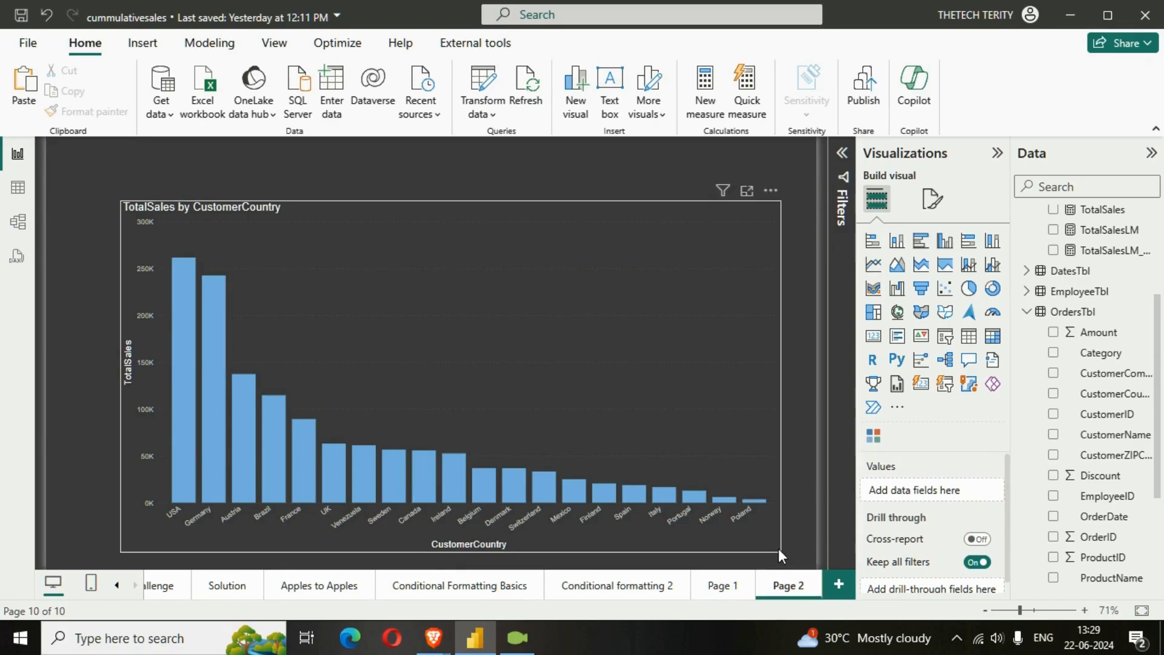
pyautogui.click(570, 324)
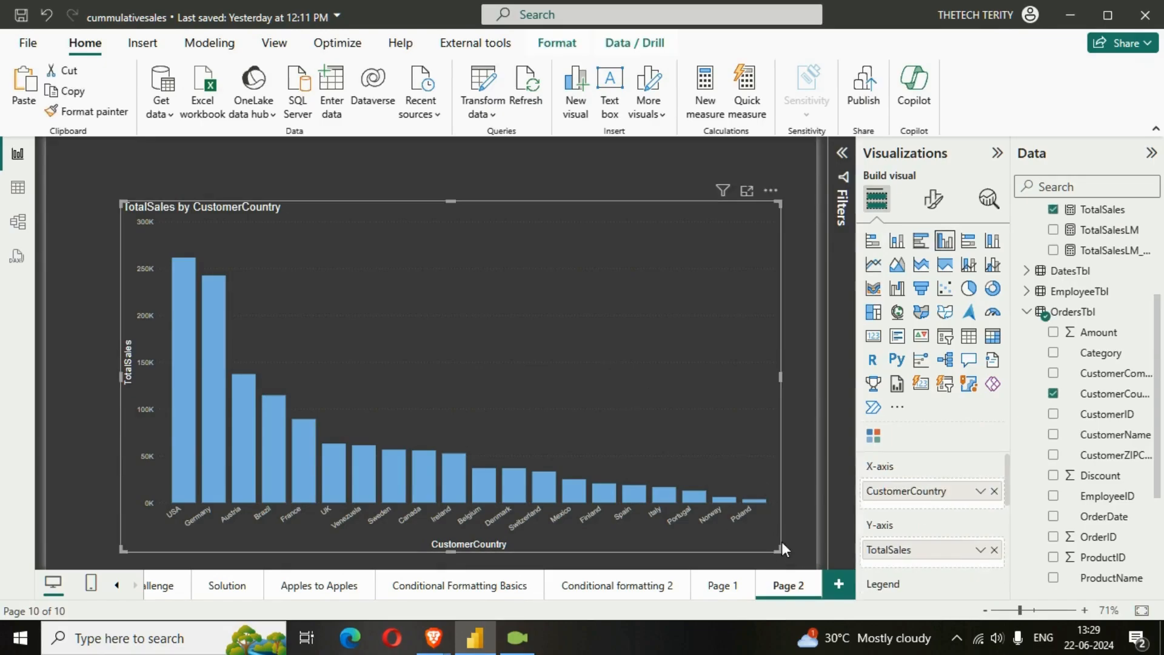
pyautogui.moveTo(782, 552); pyautogui.dragTo(800, 555)
pyautogui.moveTo(589, 328); pyautogui.dragTo(559, 302)
pyautogui.moveTo(770, 527); pyautogui.dragTo(798, 557)
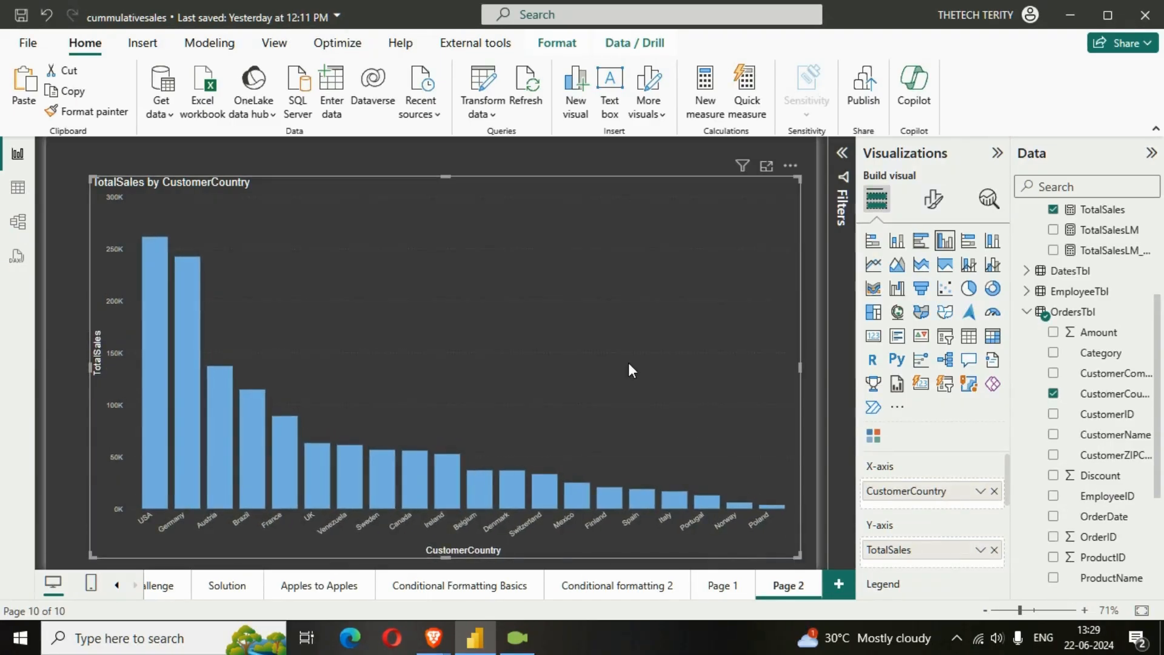
# Create a new measure in MeasuresTbl and expand its formula editor
pyautogui.scroll(3, 1118, 379)
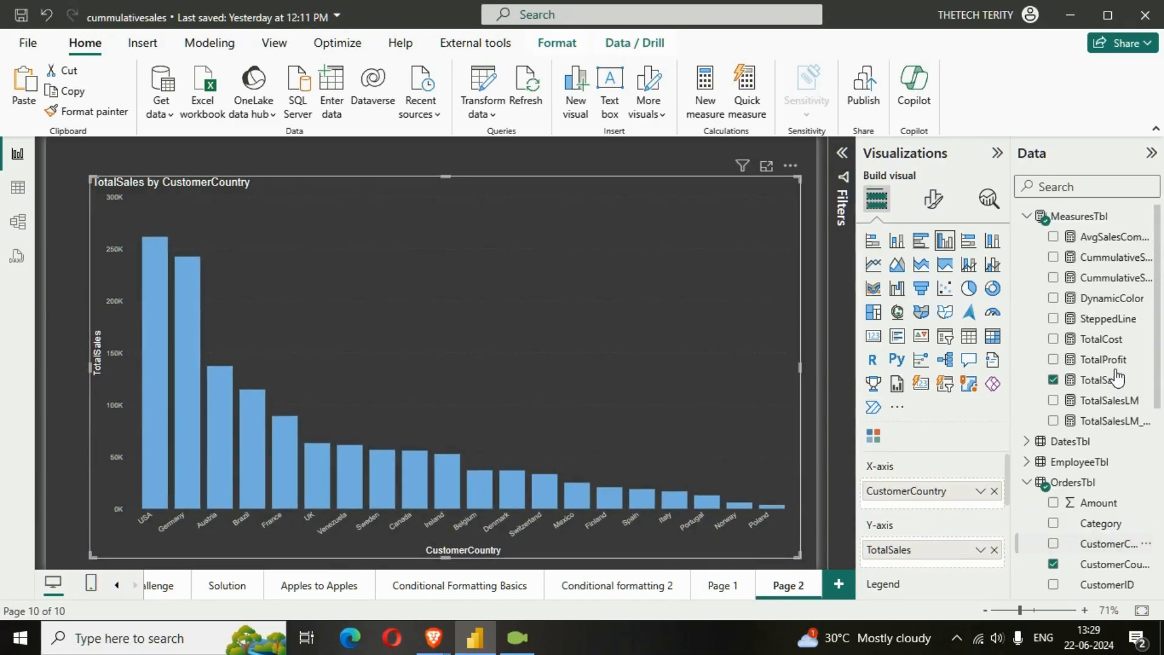
pyautogui.click(1027, 217)
pyautogui.rightClick(1058, 224)
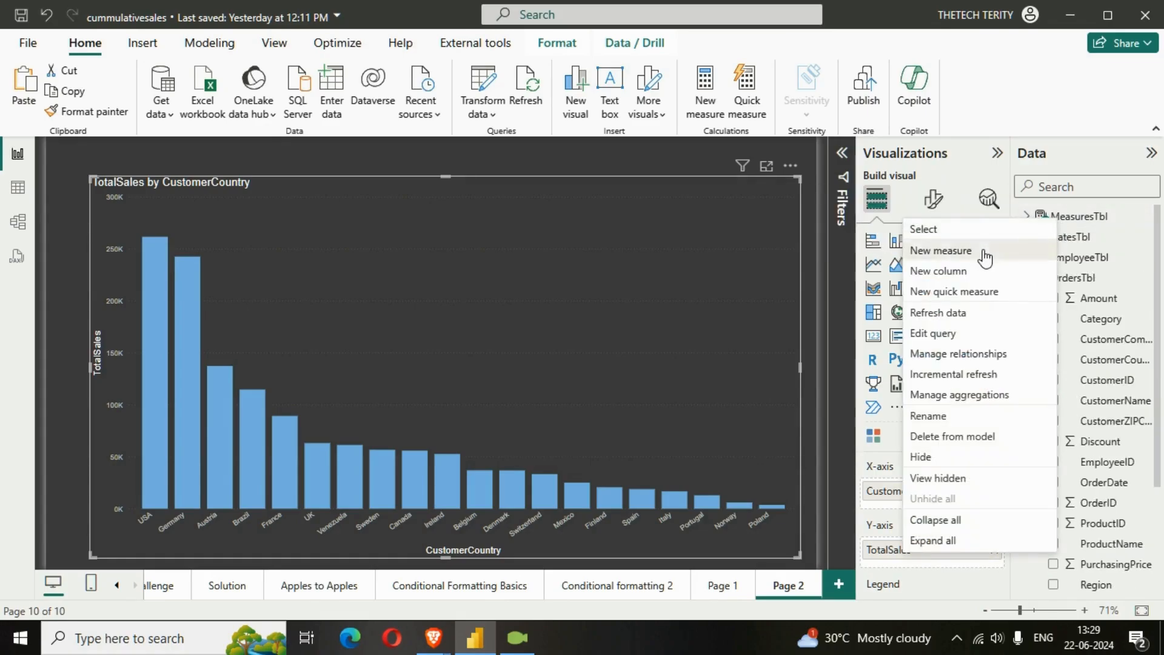
pyautogui.click(964, 253)
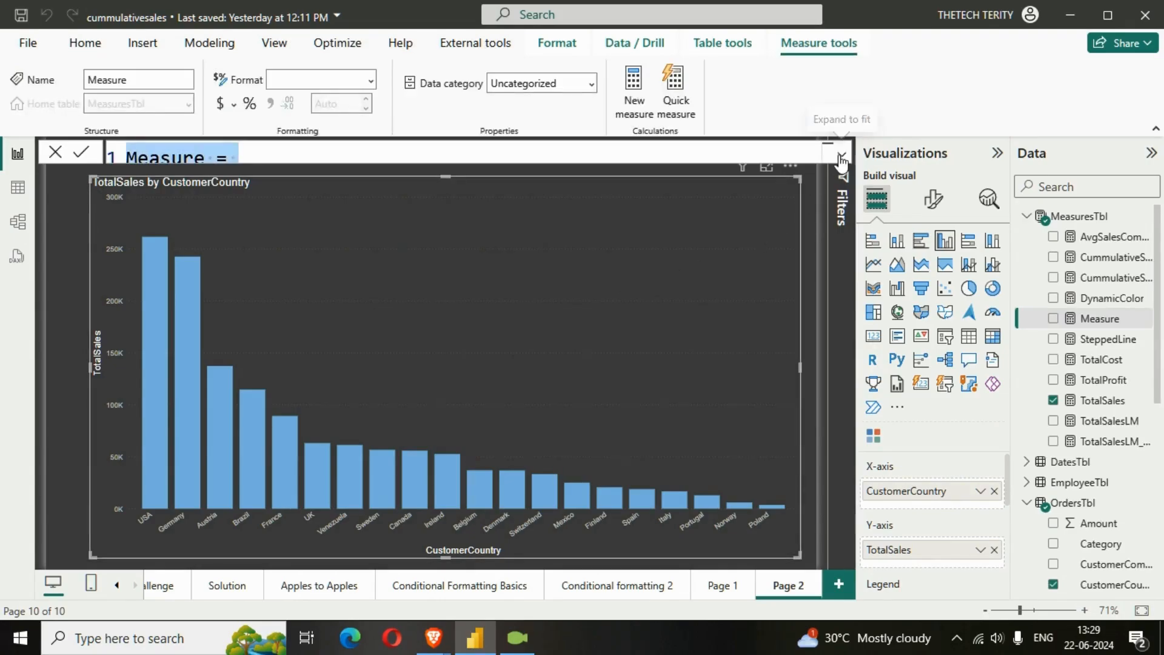
pyautogui.click(841, 154)
pyautogui.click(574, 334)
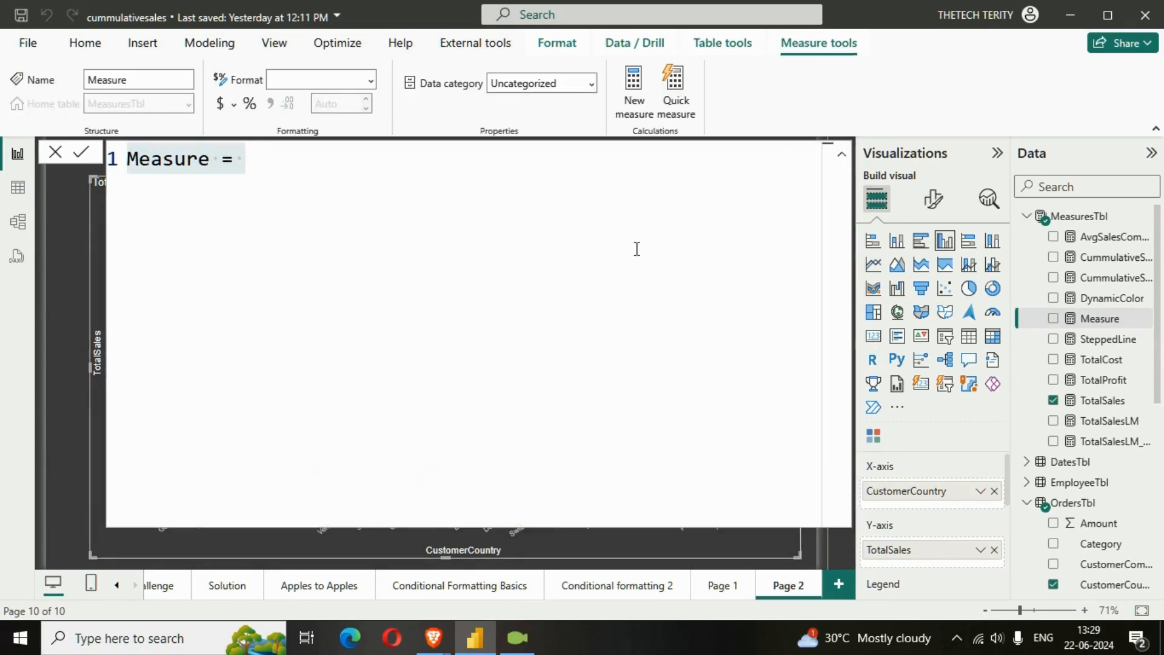
# Name the new measure HighestLowestSales and begin an indented second line for its formula
pyautogui.hotkey('ctrl', 'a')
pyautogui.write('h')
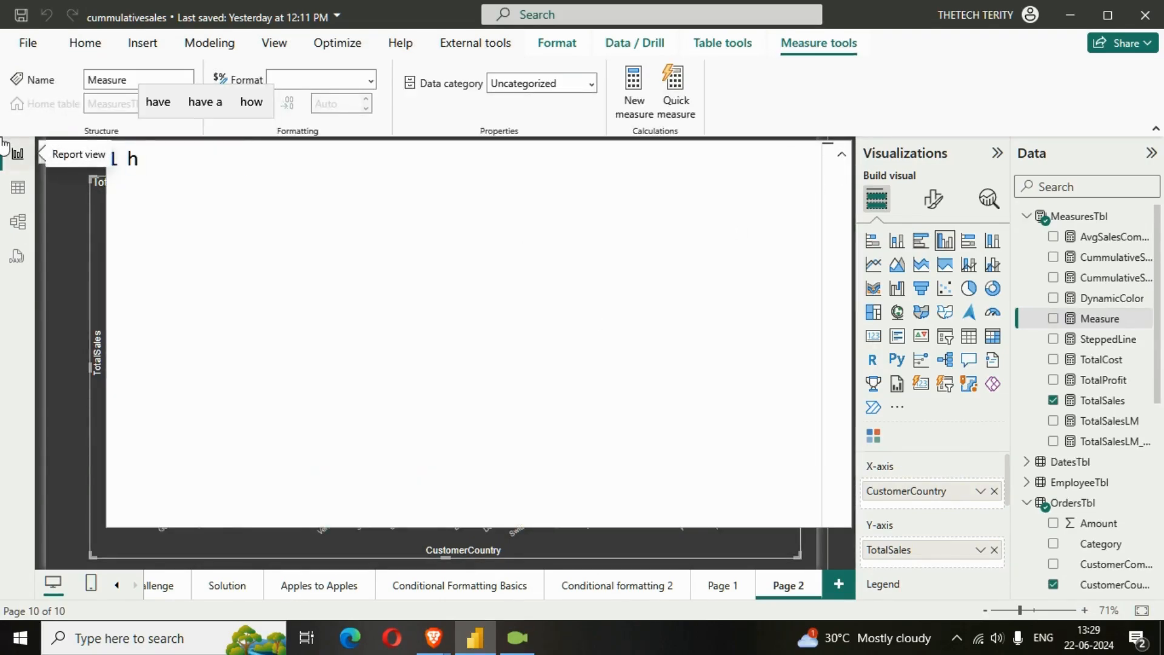
pyautogui.press('BackSpace')
pyautogui.write('Hi')
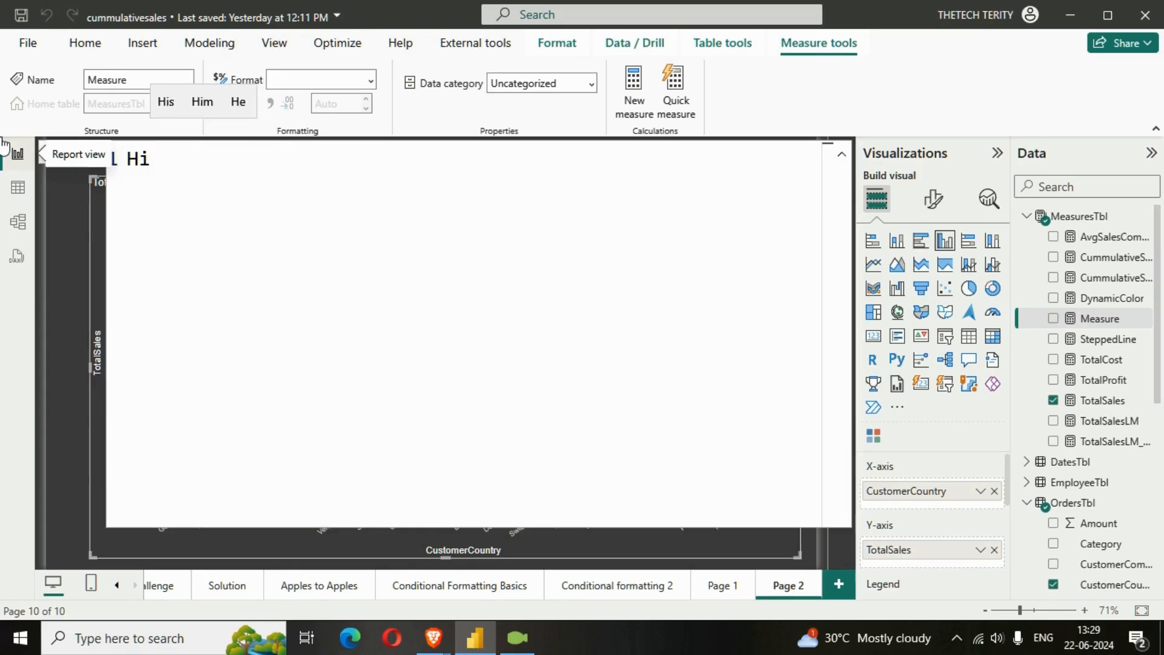
pyautogui.write('ghestL')
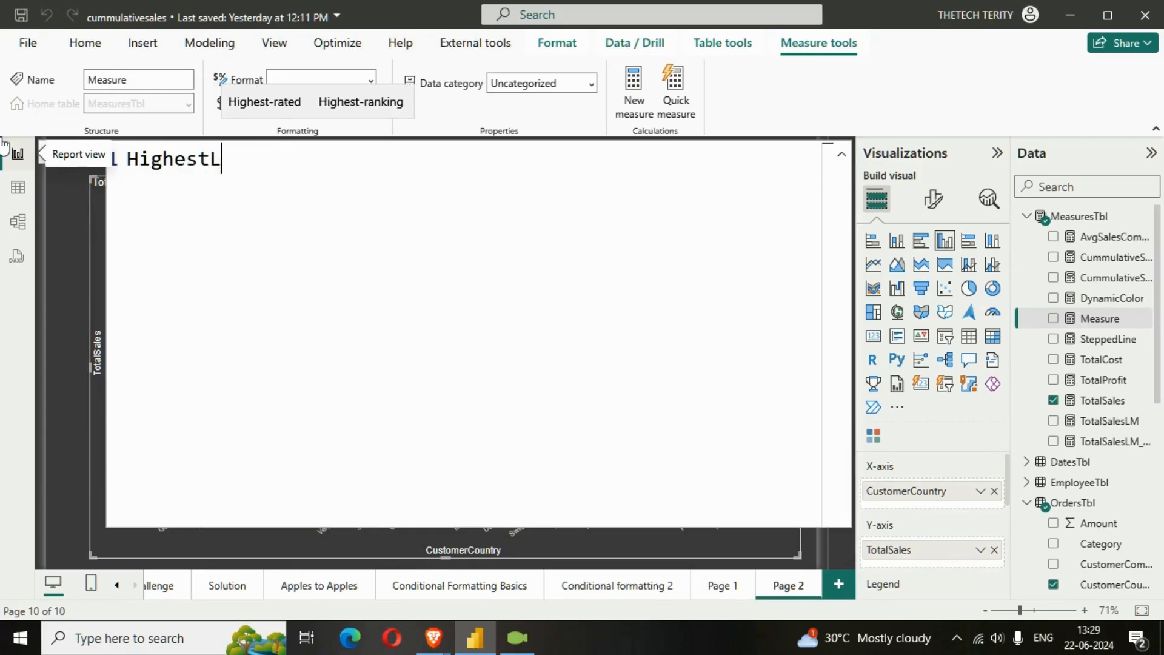
pyautogui.write('owest')
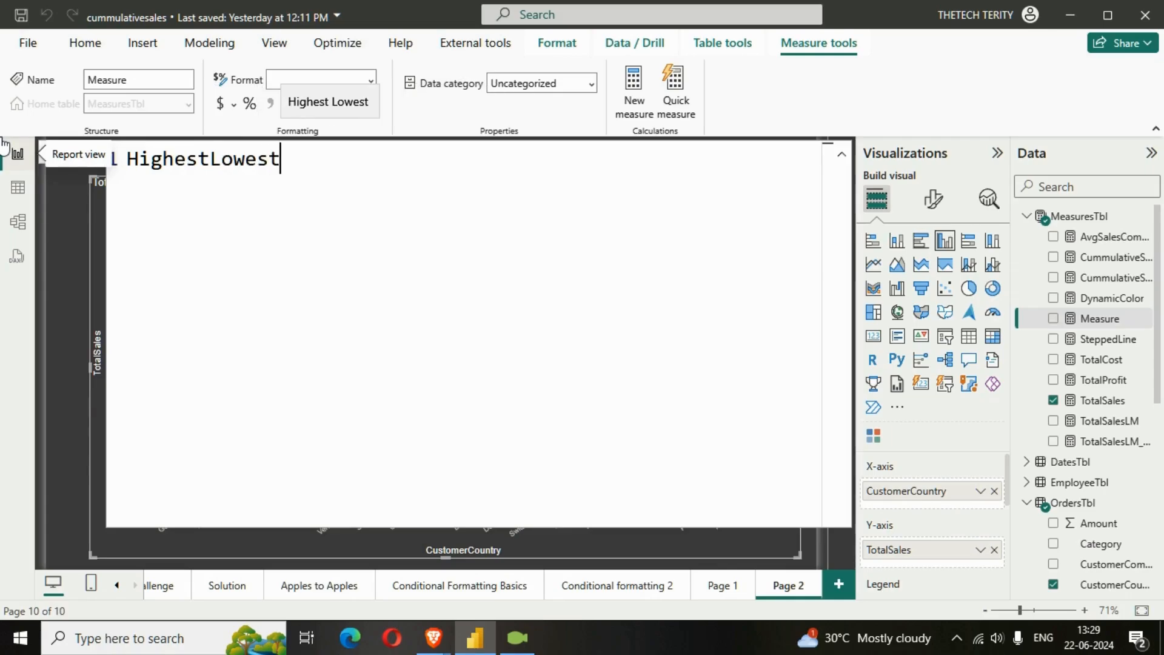
pyautogui.write('Sales ')
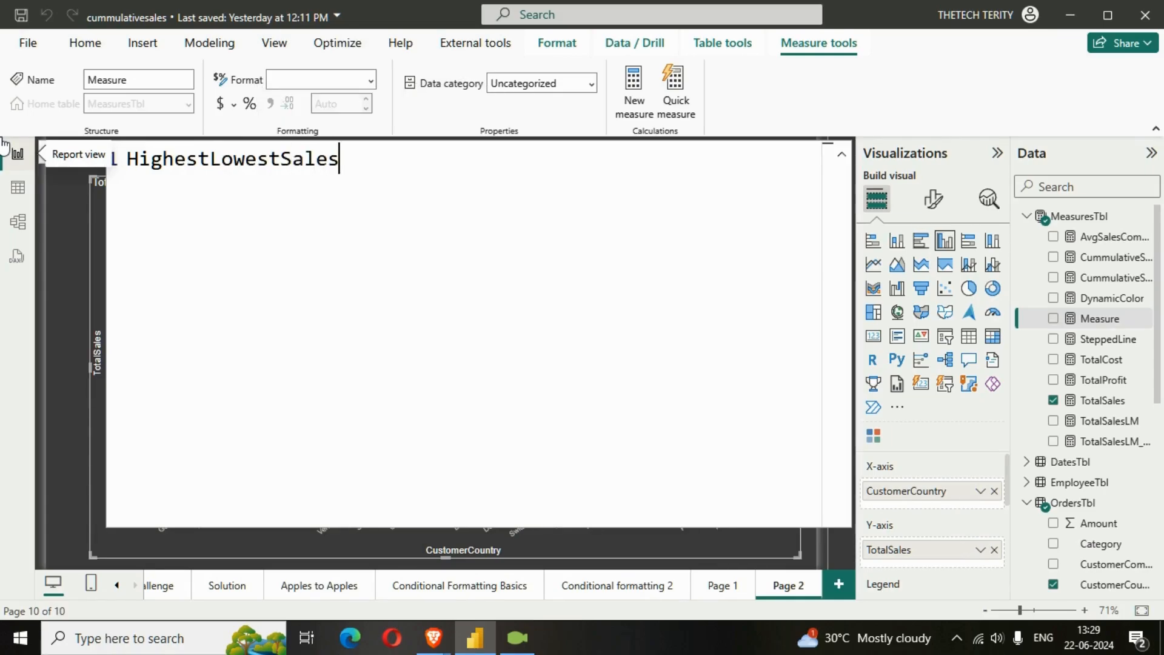
pyautogui.write('=')
pyautogui.hotkey('shift', 'Return')
pyautogui.press('Tab')
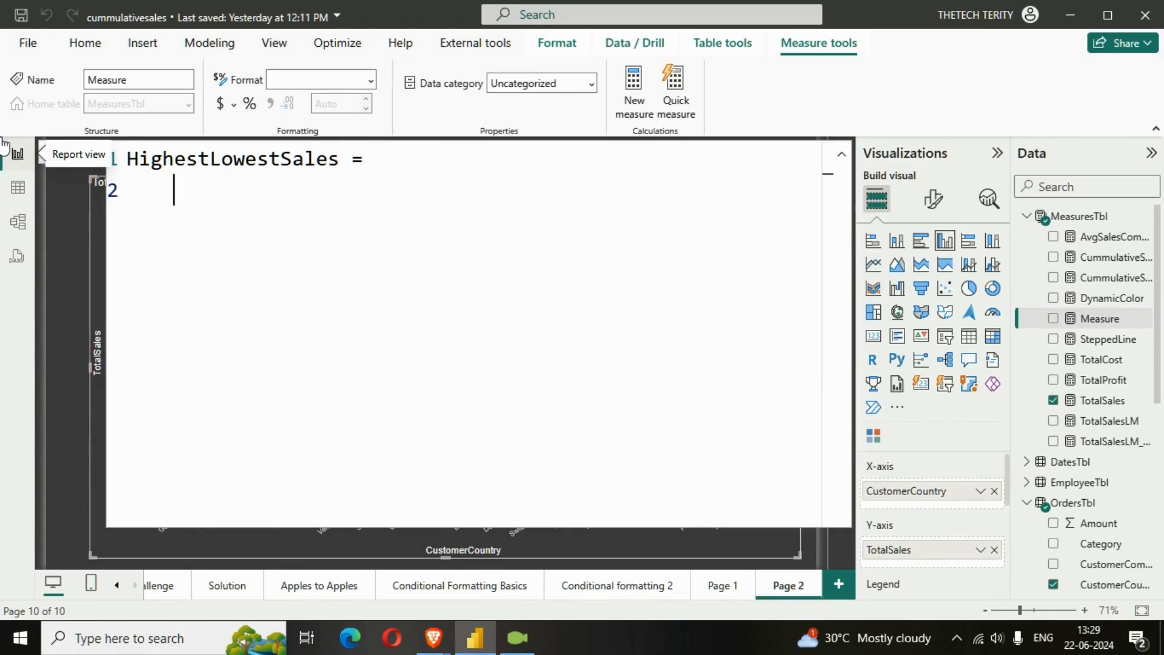
# Declare a _high variable in HighestLowestSales as a MAXX function with ALLSELECTED as its table argument
pyautogui.write('VAR ')
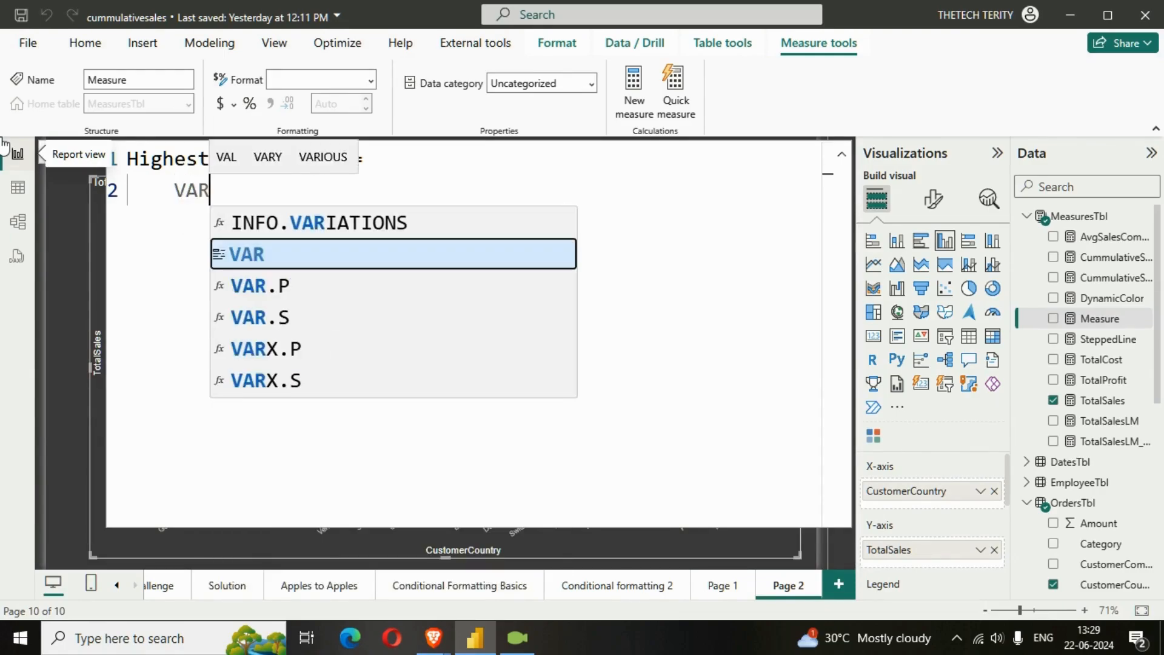
pyautogui.write('_')
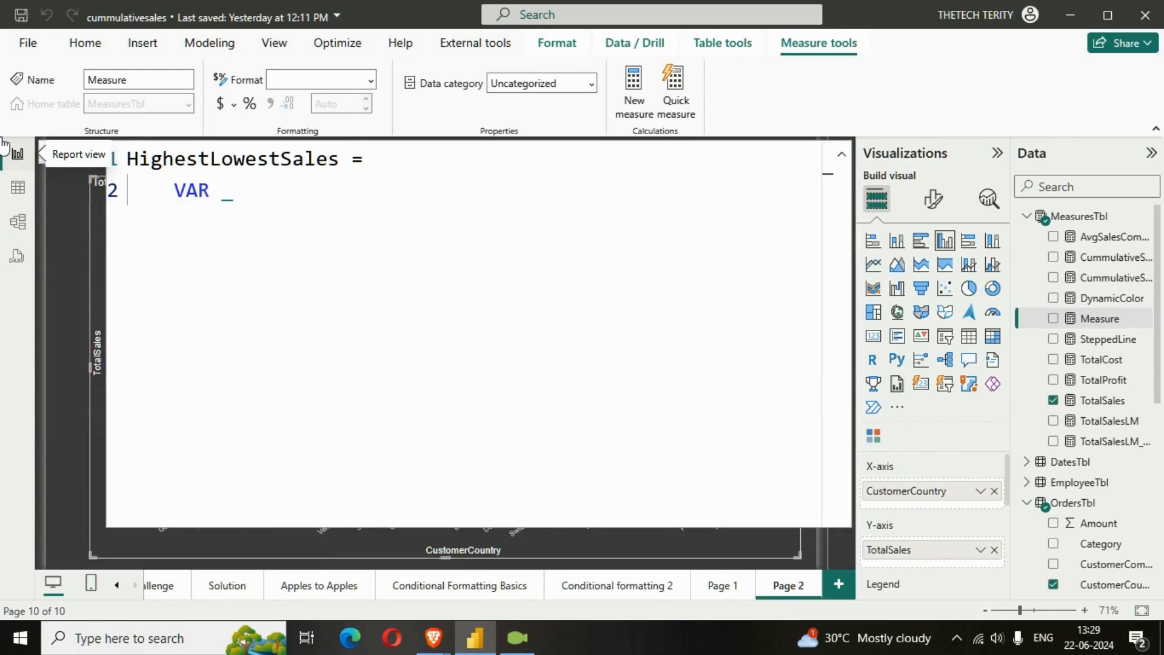
pyautogui.write('high = ')
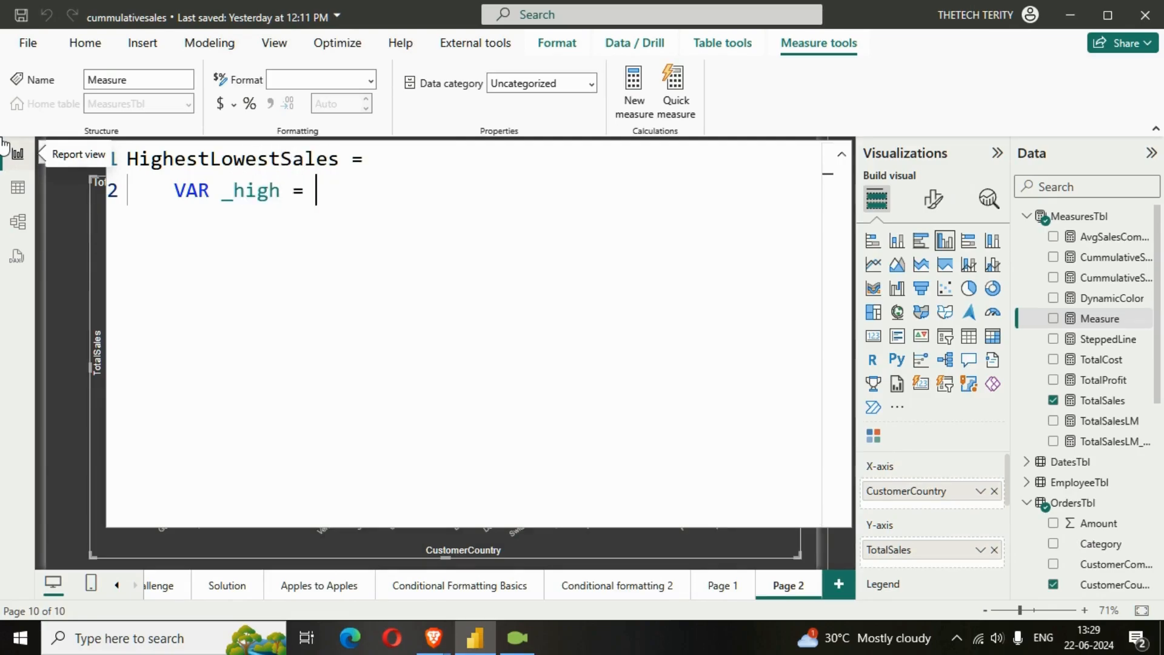
pyautogui.write('MAX')
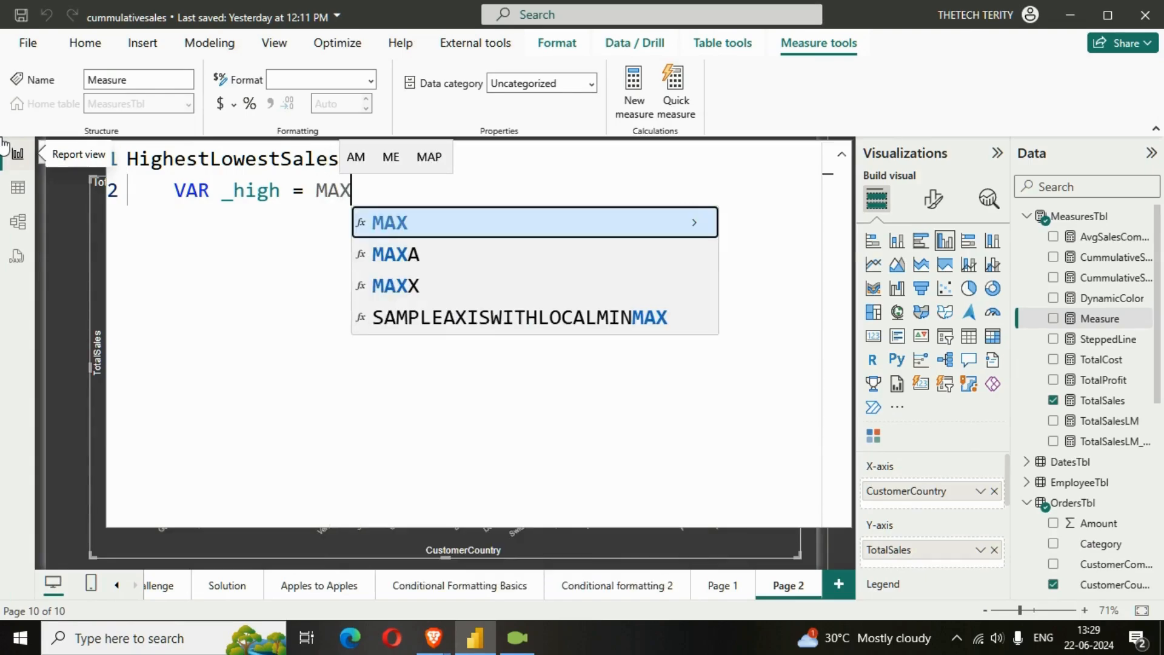
pyautogui.write('X(')
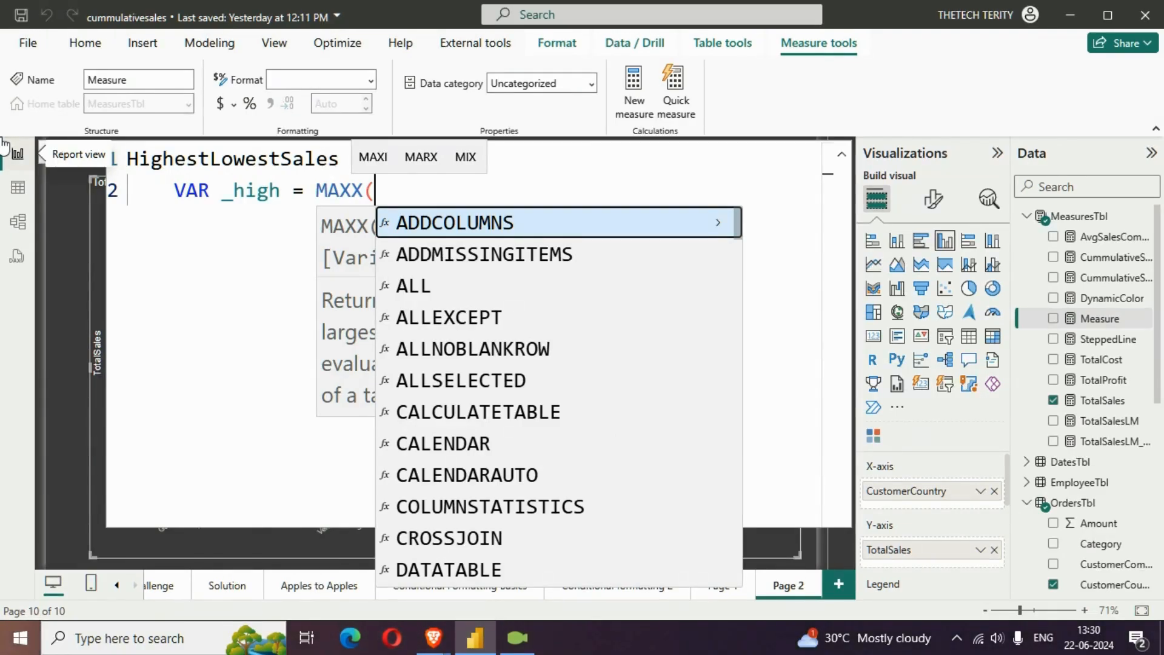
pyautogui.write('ALL')
pyautogui.press('Down')
pyautogui.press('Down')
pyautogui.press('Down')
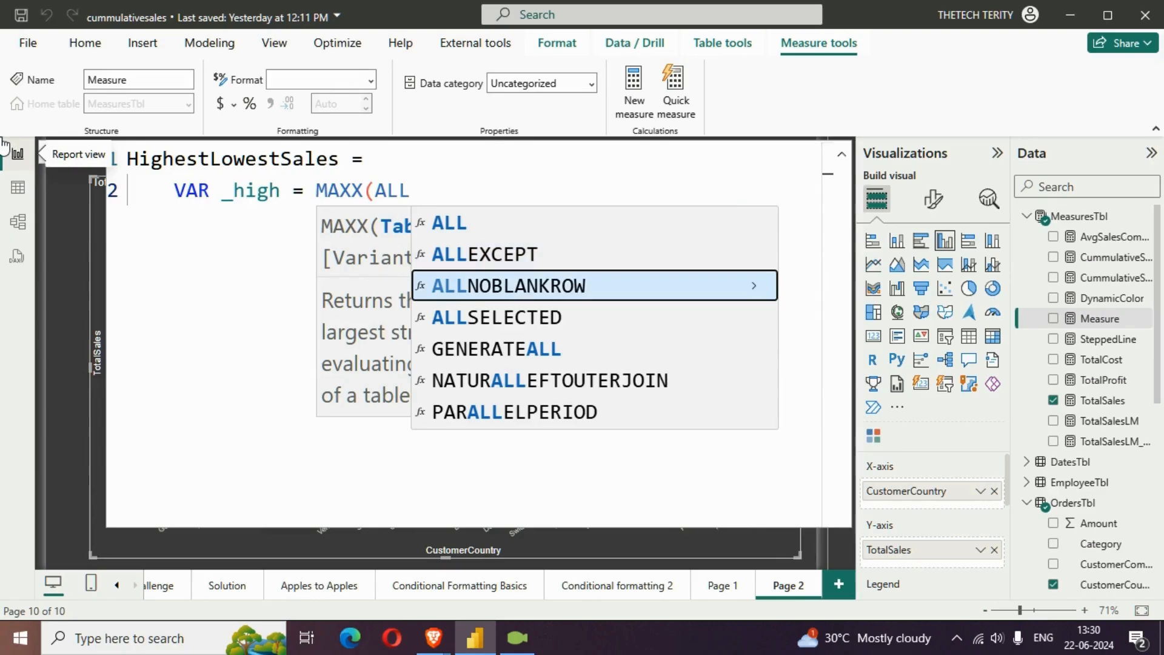
pyautogui.press('Tab')
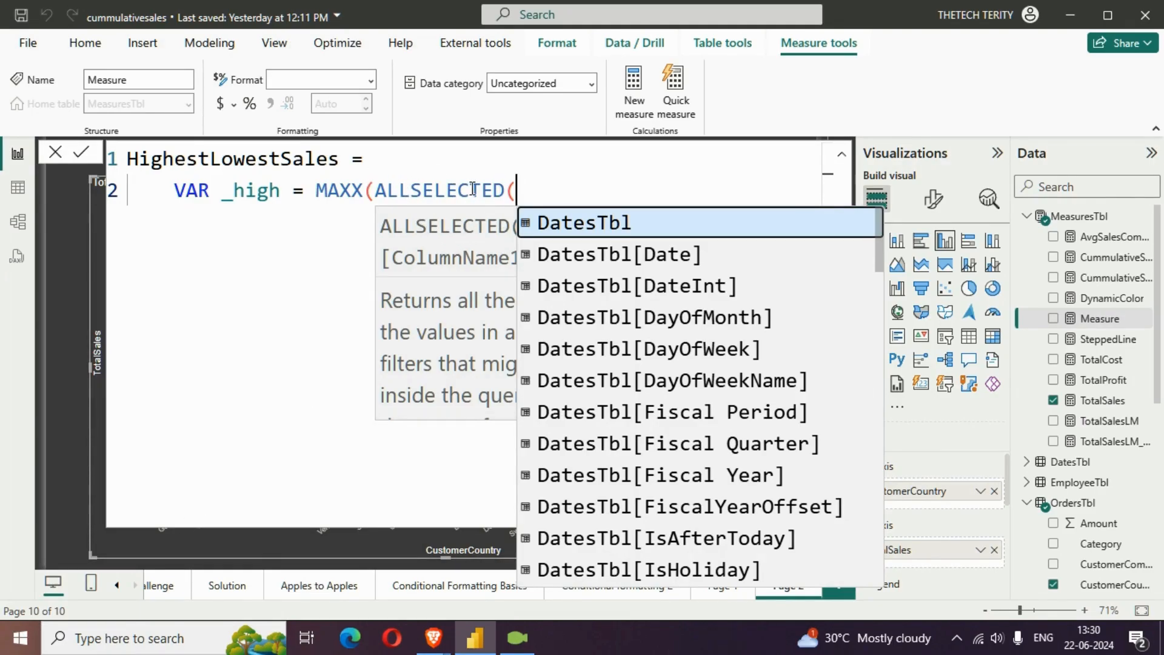
# Give OrdersTbl[CustomerCountry] as the column inside the _high variable's ALLSELECTED function and close it
pyautogui.write('OTR')
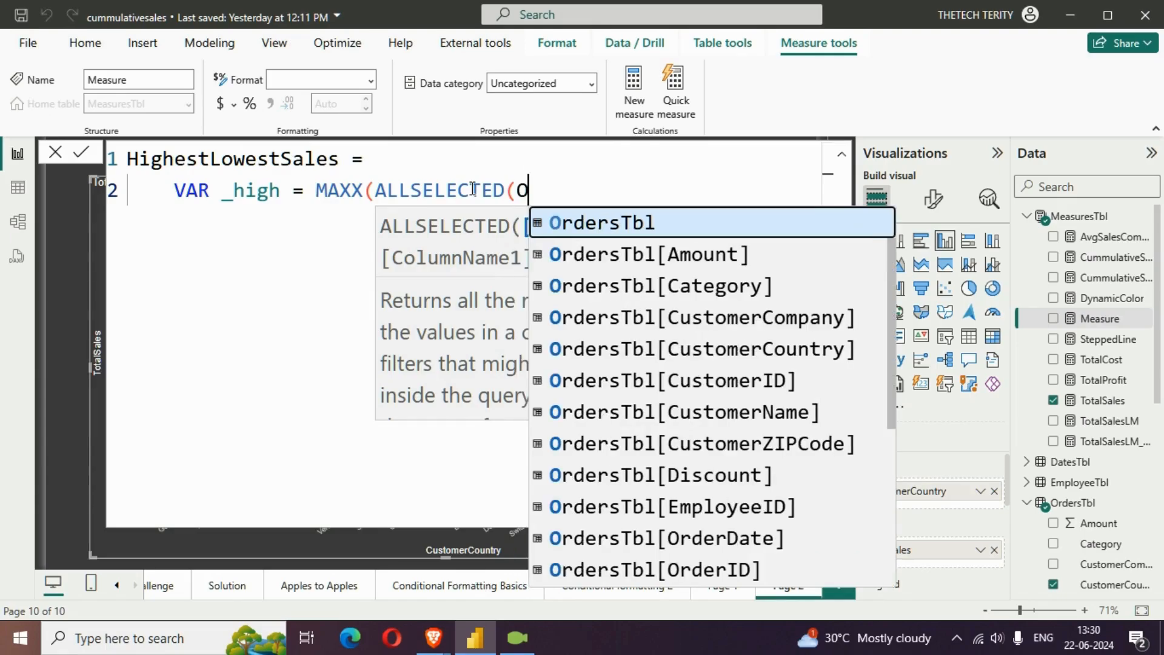
pyautogui.press('BackSpace')
pyautogui.press('BackSpace')
pyautogui.write('RDER')
pyautogui.press('Down')
pyautogui.press('Down')
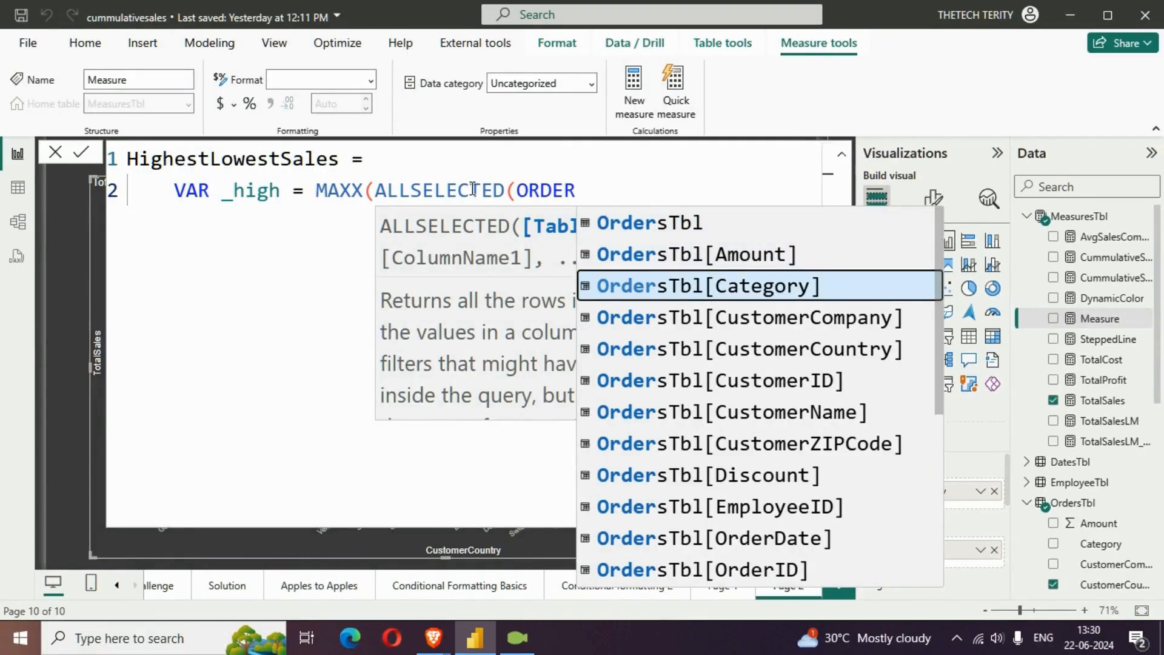
pyautogui.press('Down')
pyautogui.press('Down')
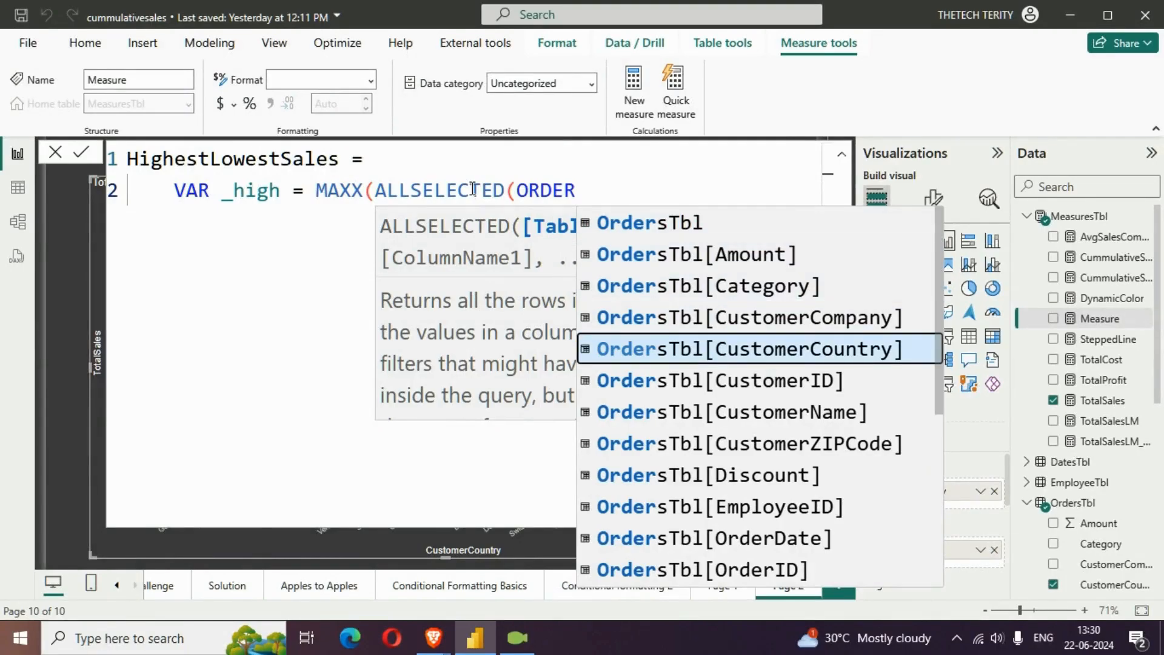
pyautogui.press('Tab')
pyautogui.write(')')
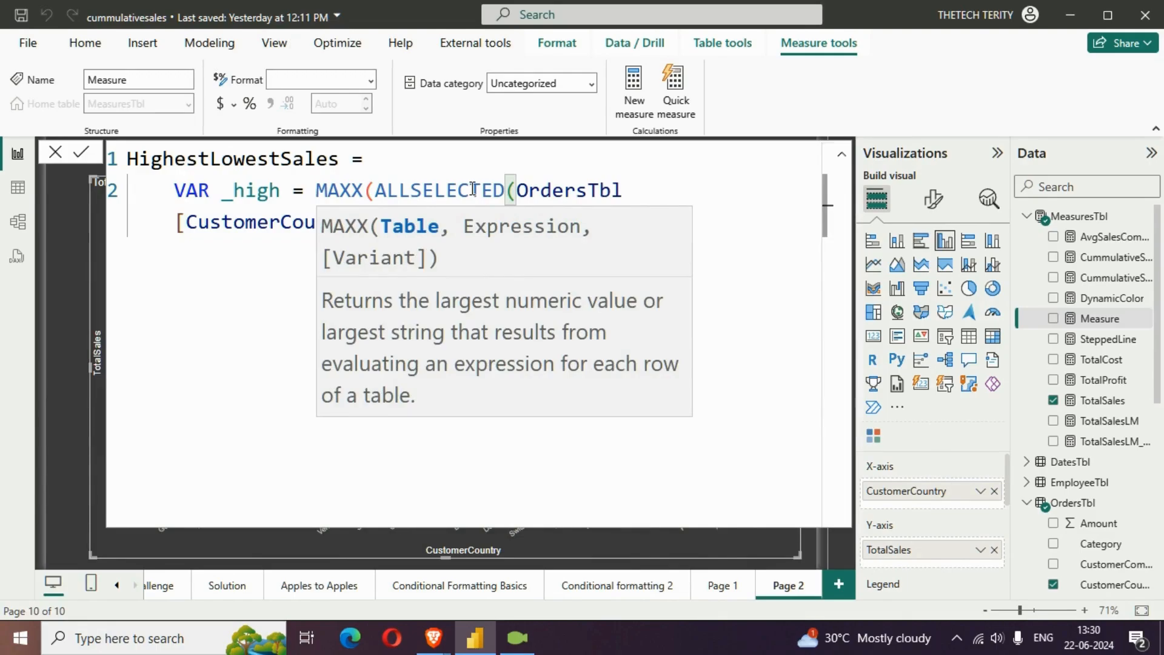
pyautogui.write(',TOT')
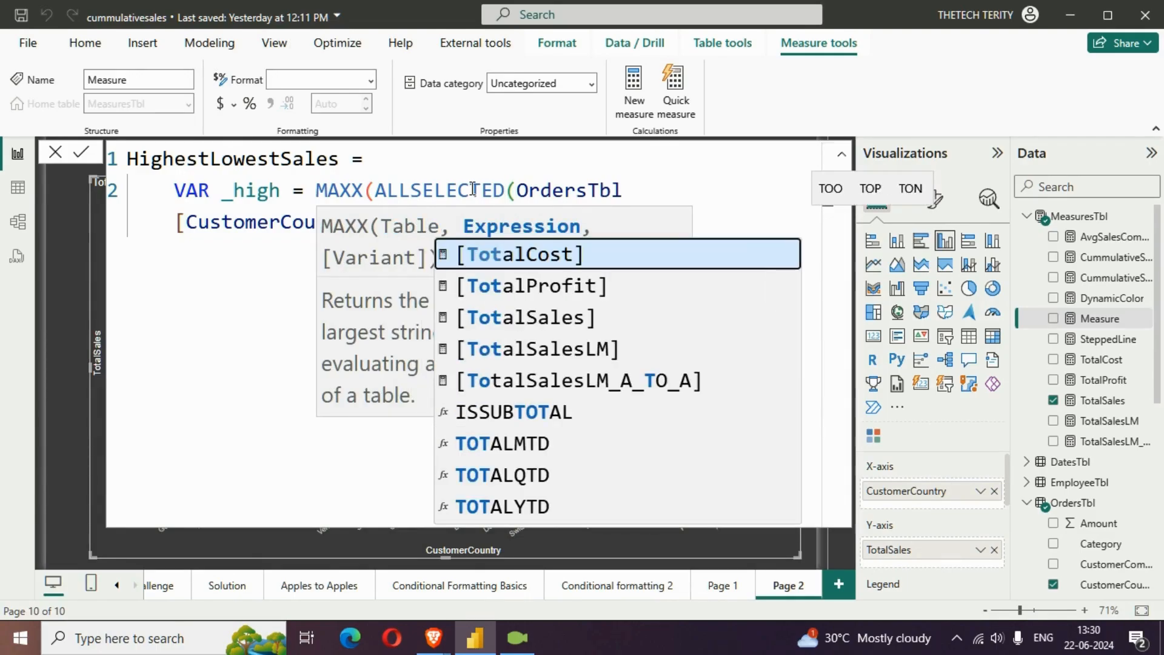
# Add [TotalSales] as the MAXX expression and close the _high variable's formula
pyautogui.press('Down')
pyautogui.press('Tab')
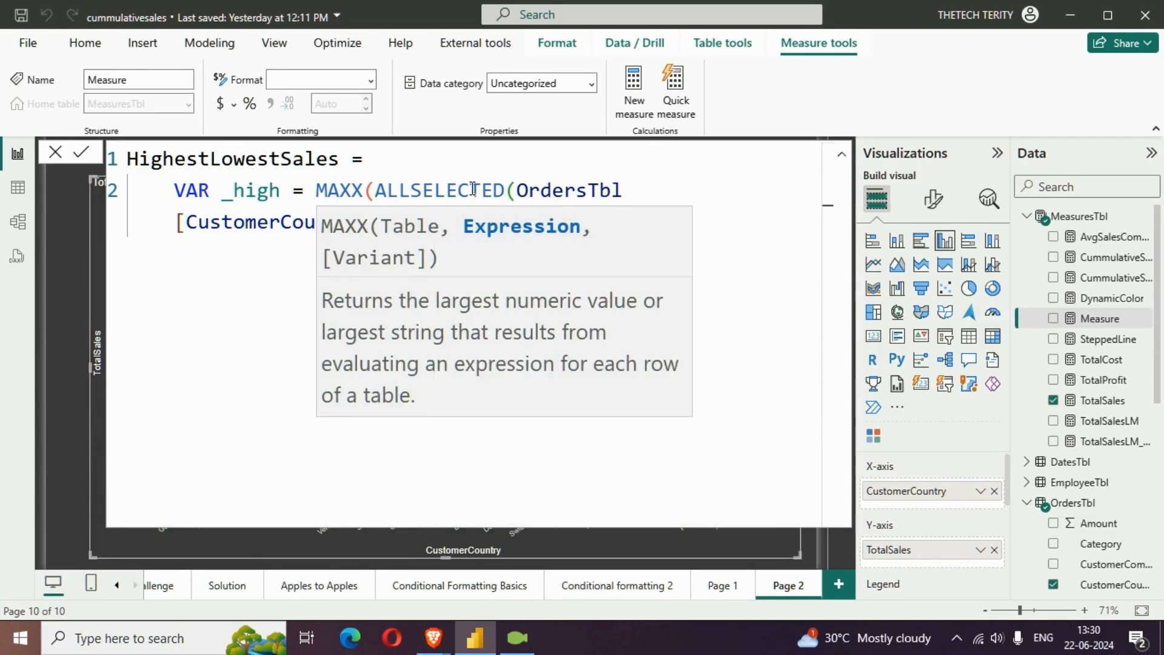
pyautogui.write('),[TotalSales')
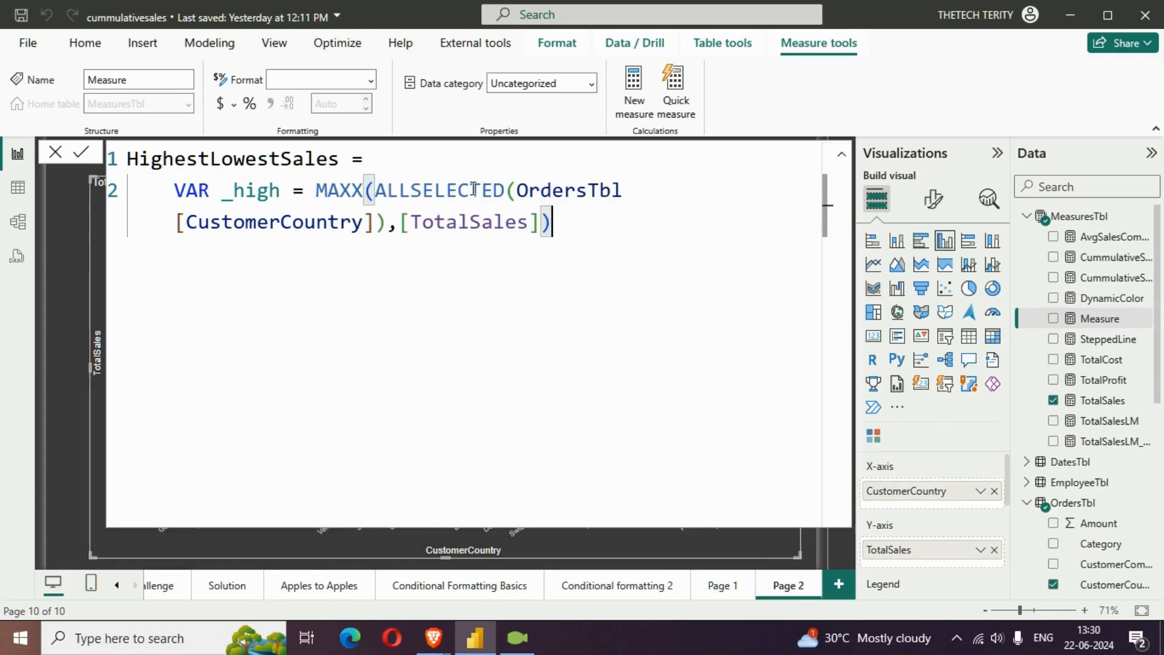
# Leave a blank line below _high and declare a _low variable that starts with the MINX function
pyautogui.hotkey('shift', 'Return')
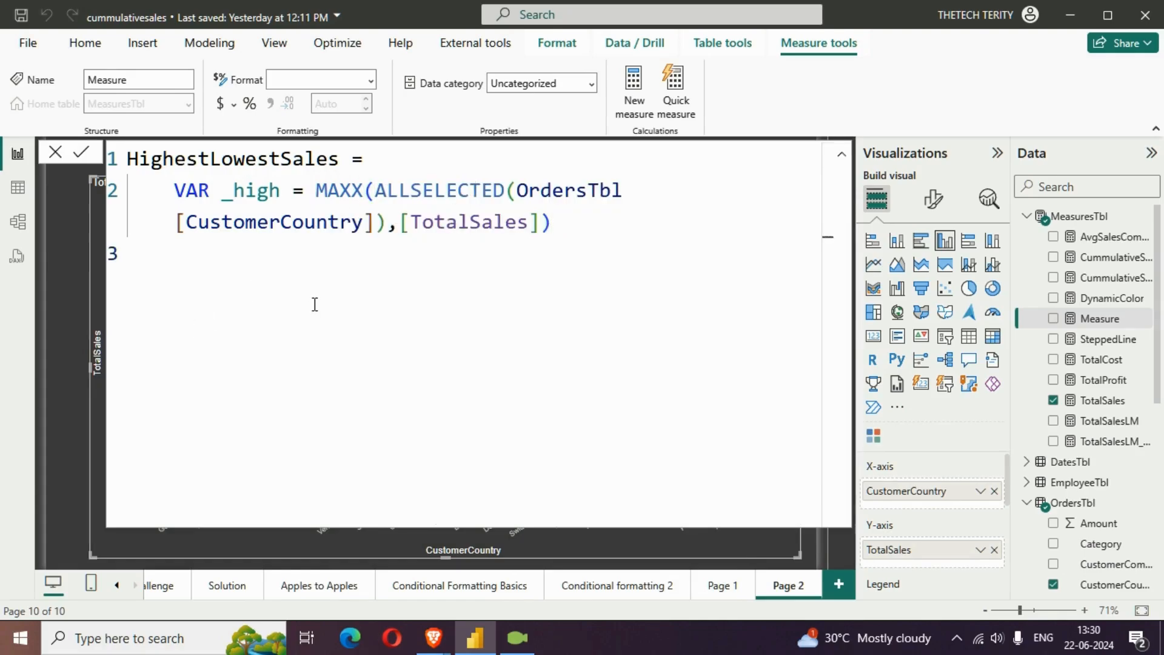
pyautogui.hotkey('shift', 'Return')
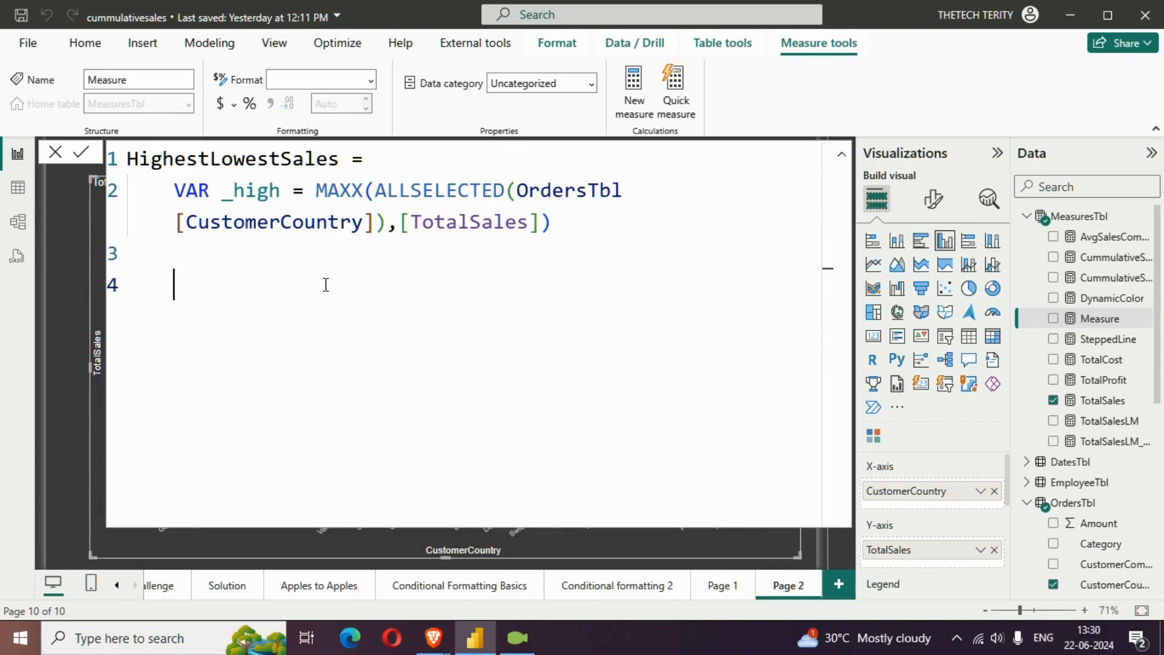
pyautogui.write('VAR ')
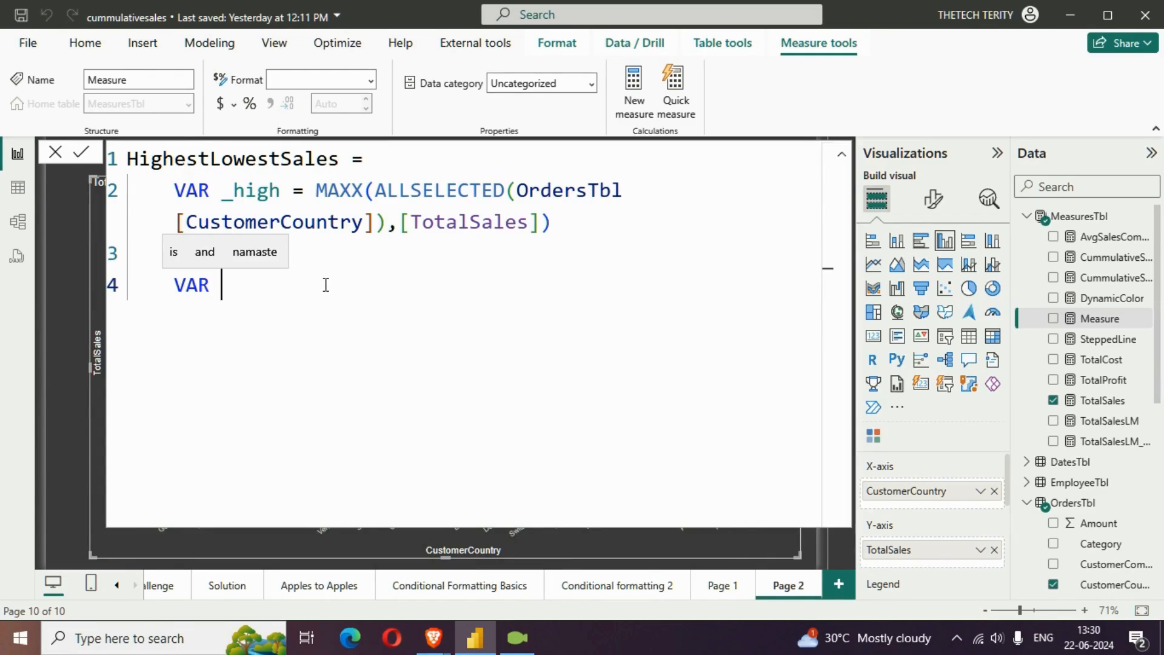
pyautogui.write('_low ')
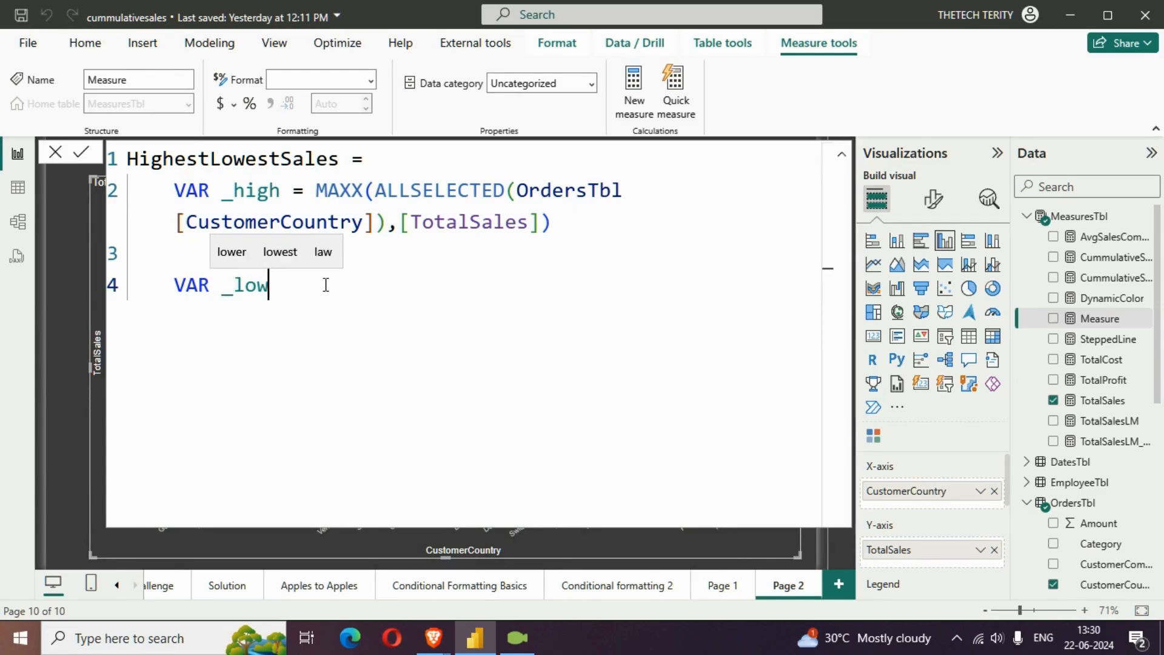
pyautogui.write('= MIN')
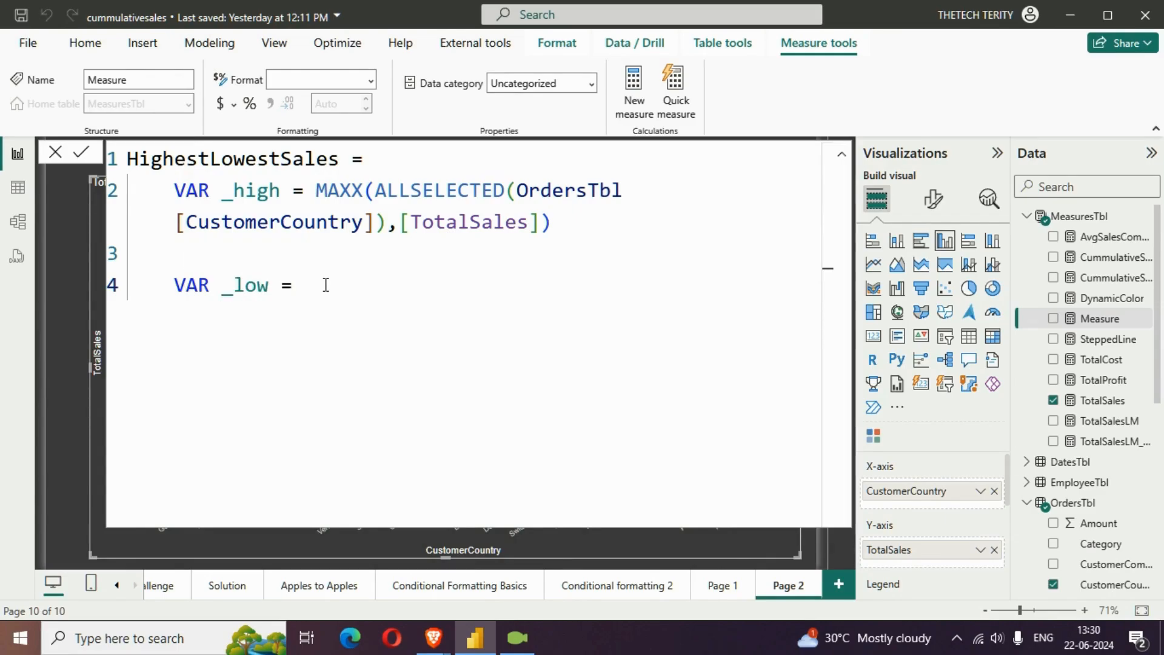
pyautogui.press('Down')
pyautogui.press('Down')
pyautogui.press('Down')
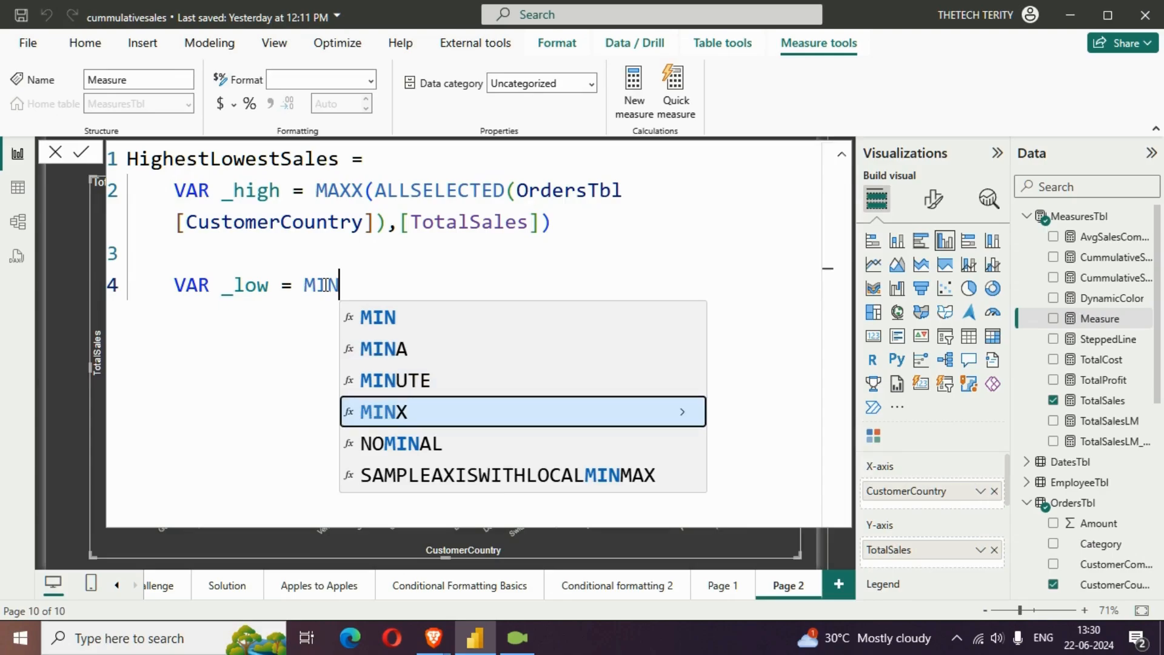
pyautogui.press('Tab')
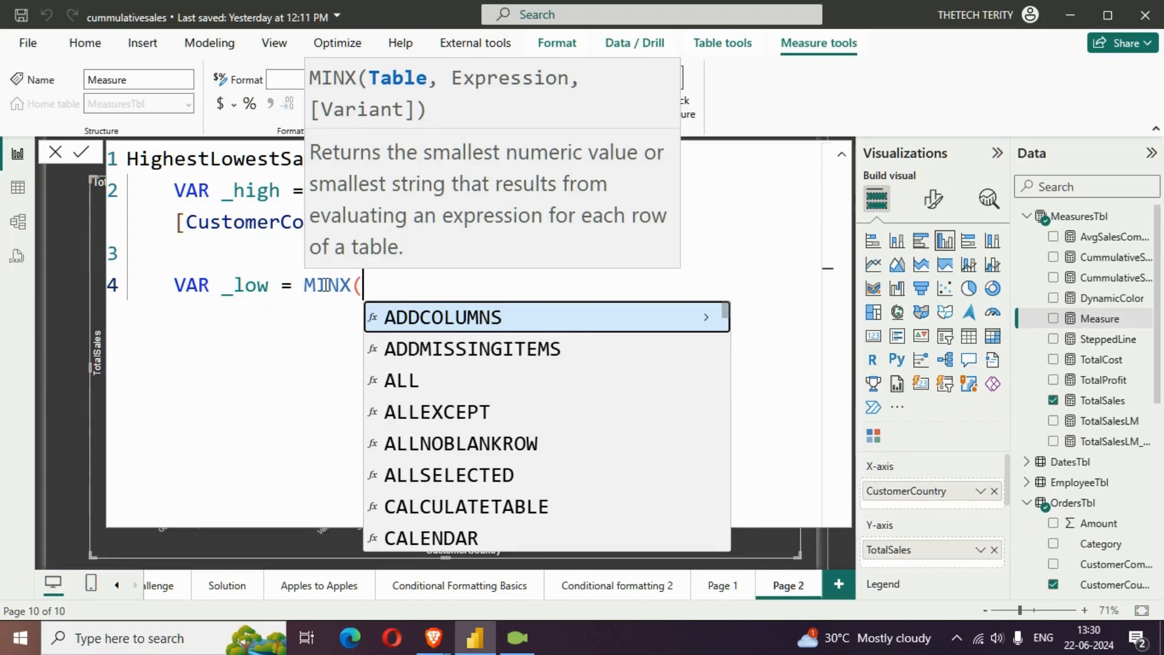
# Complete the MINX function with ALLSELECTED(OrdersTbl[CustomerCountry]) as its table and [TotalSales] as its expression
pyautogui.write('ALL')
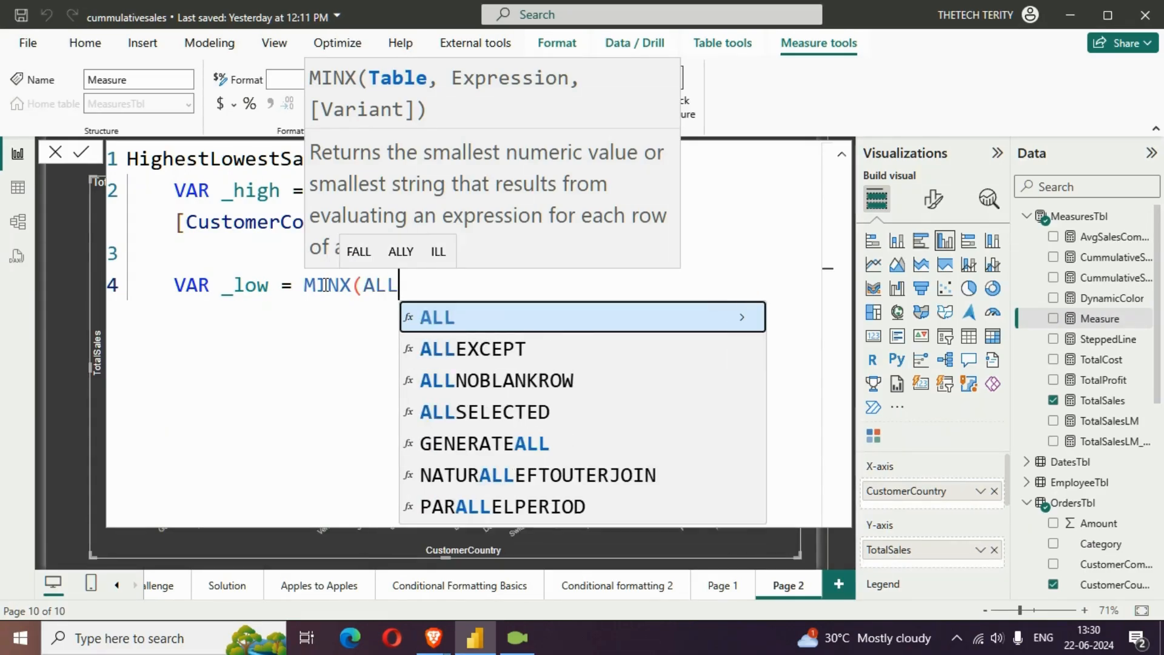
pyautogui.press('Down')
pyautogui.press('Down')
pyautogui.press('Down')
pyautogui.press('Tab')
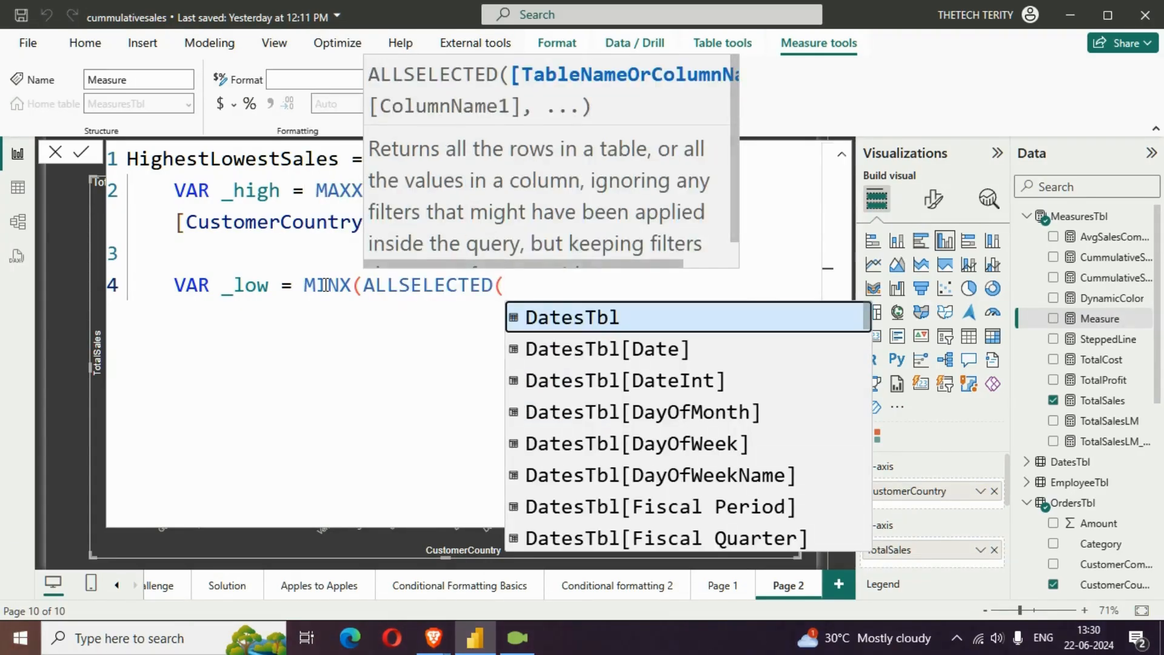
pyautogui.write('CUST')
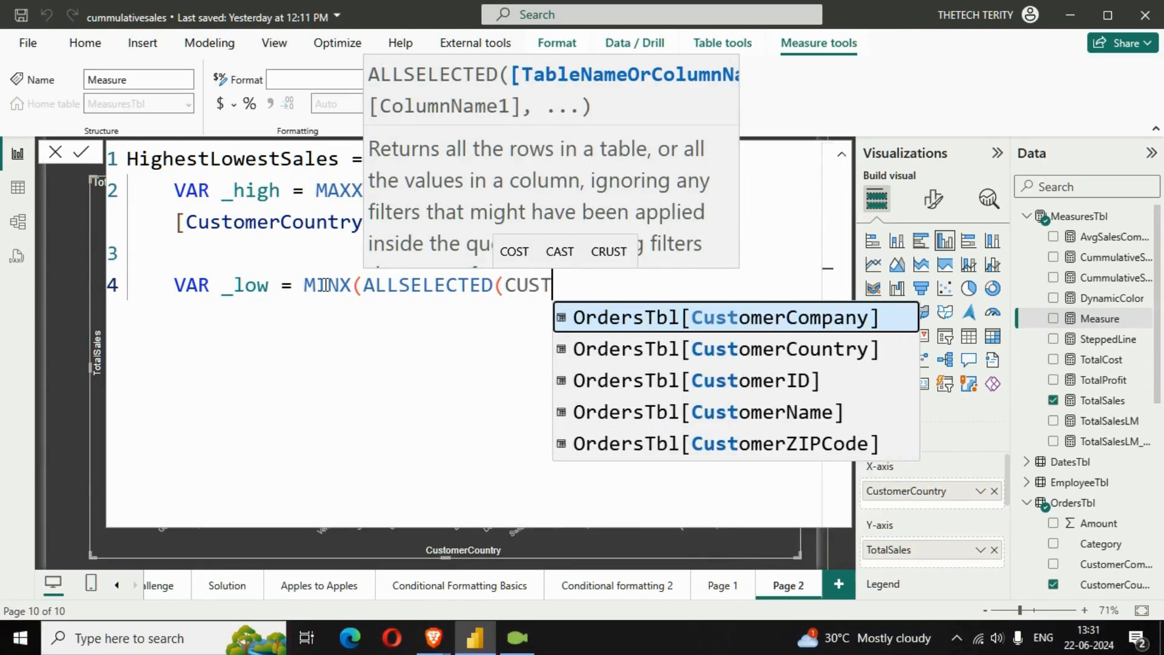
pyautogui.press('Down')
pyautogui.press('Tab')
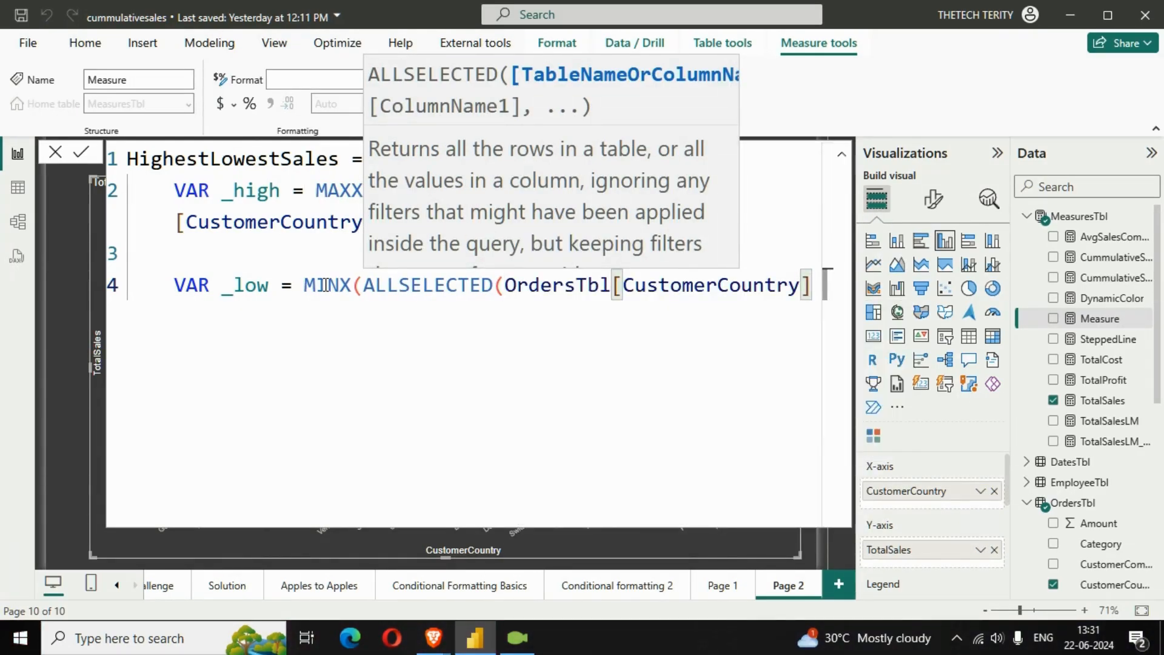
pyautogui.write(')')
pyautogui.write('),')
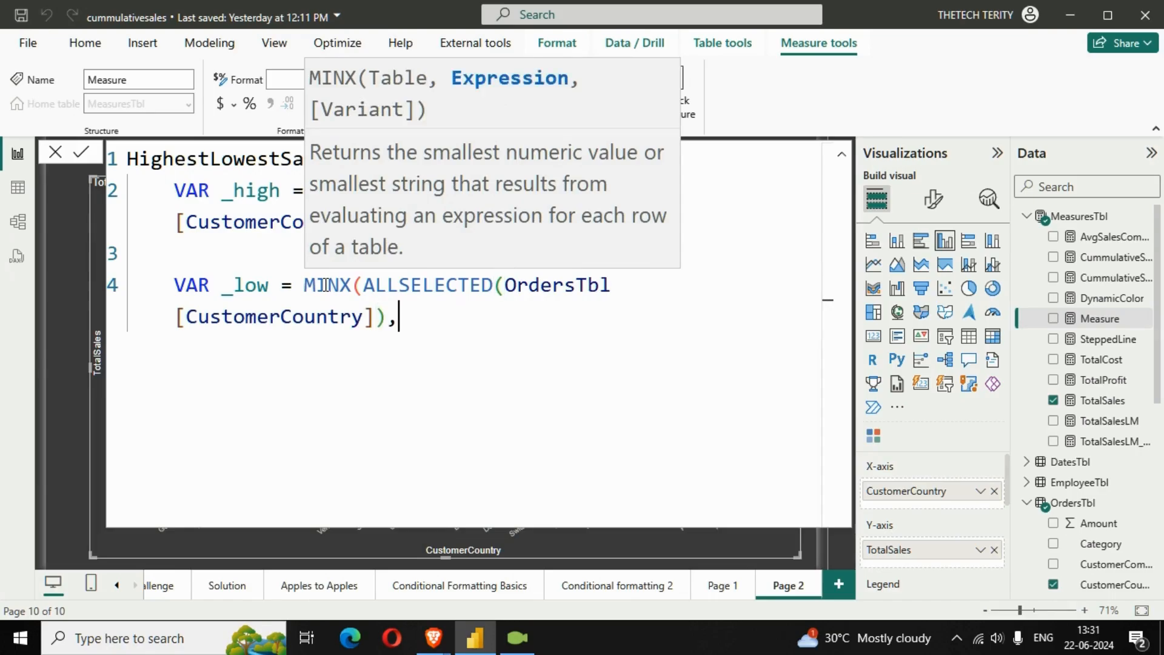
pyautogui.write('TOTALS')
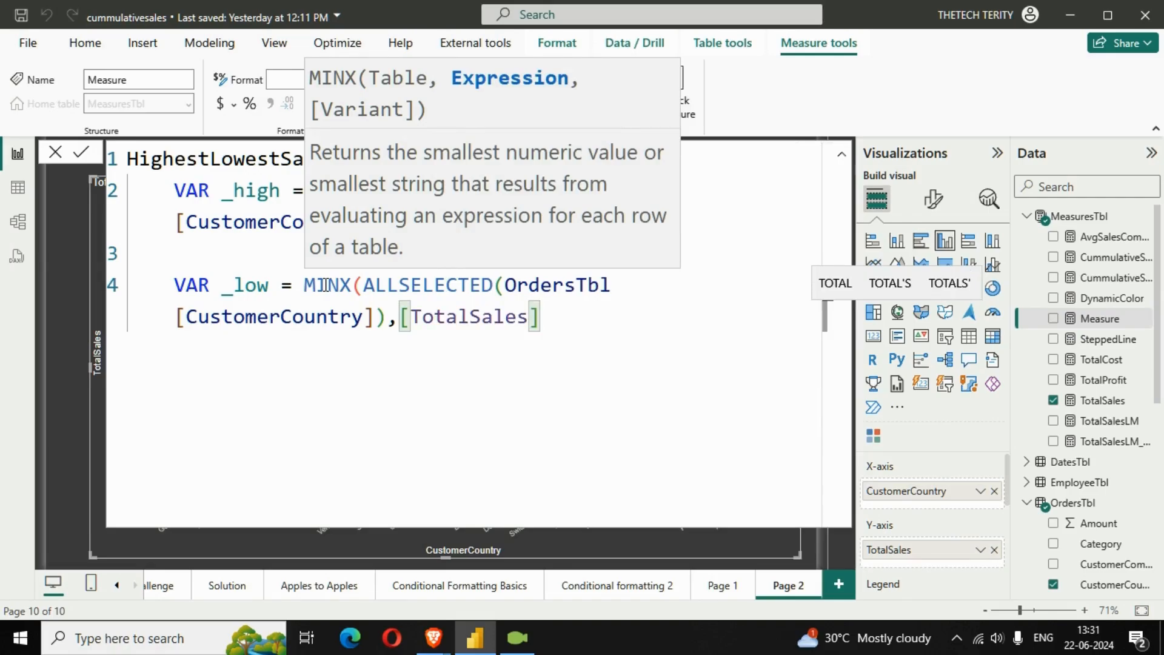
pyautogui.write(')')
# Add a RETURN statement after a blank line below _low and open an indented line under it
pyautogui.hotkey('shift', 'Return')
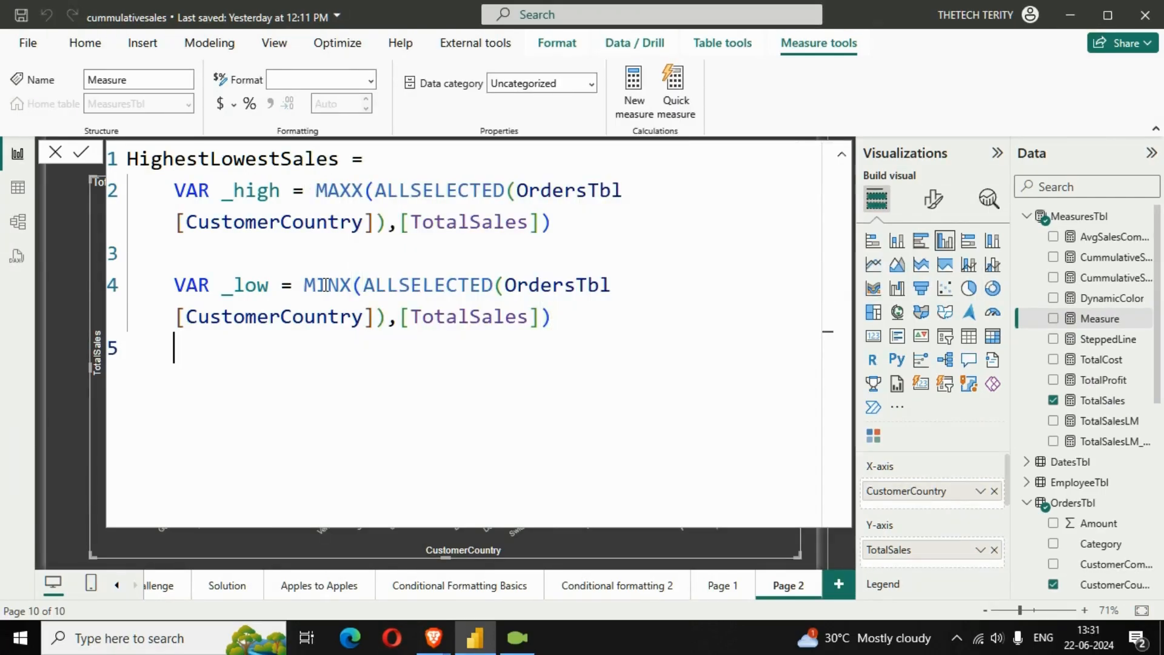
pyautogui.hotkey('shift', 'Return')
pyautogui.write('RET')
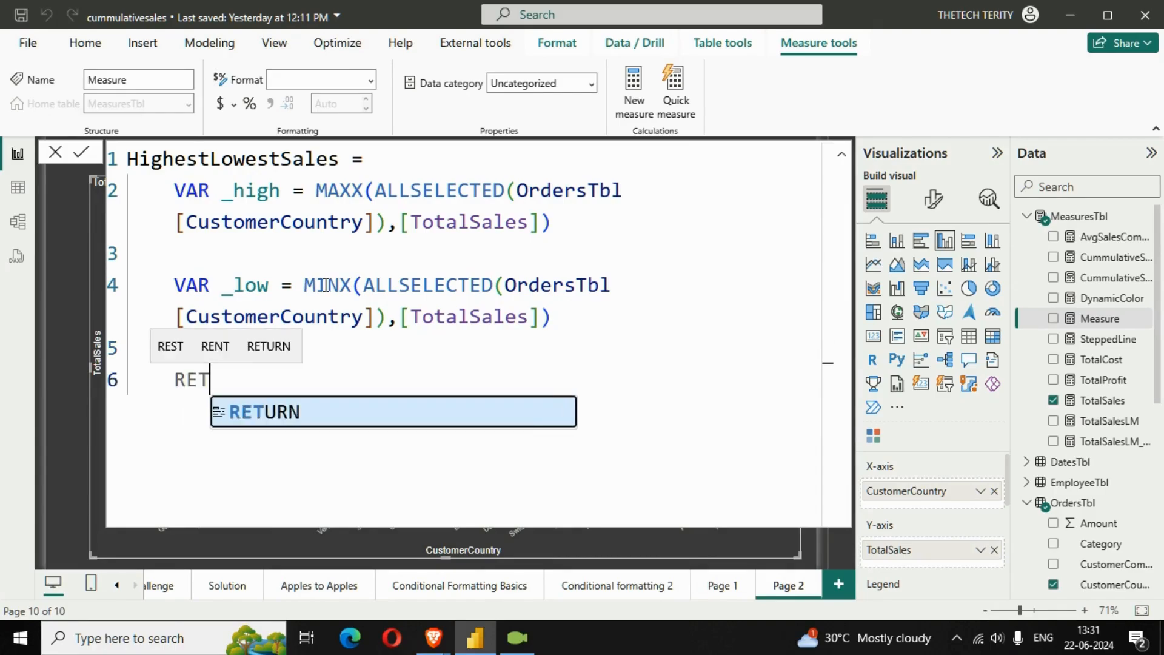
pyautogui.press('Tab')
pyautogui.hotkey('shift', 'Return')
# Start an IF function under RETURN with the condition [TotalSales] = _high, ready for its true result
pyautogui.write('I')
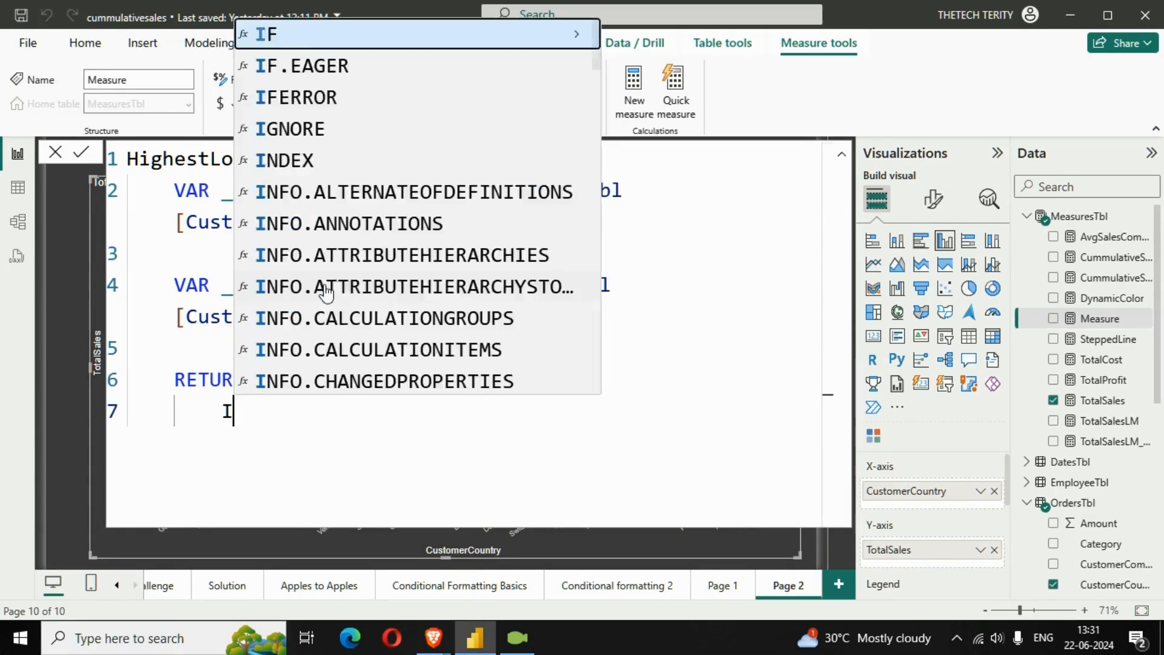
pyautogui.write('F(')
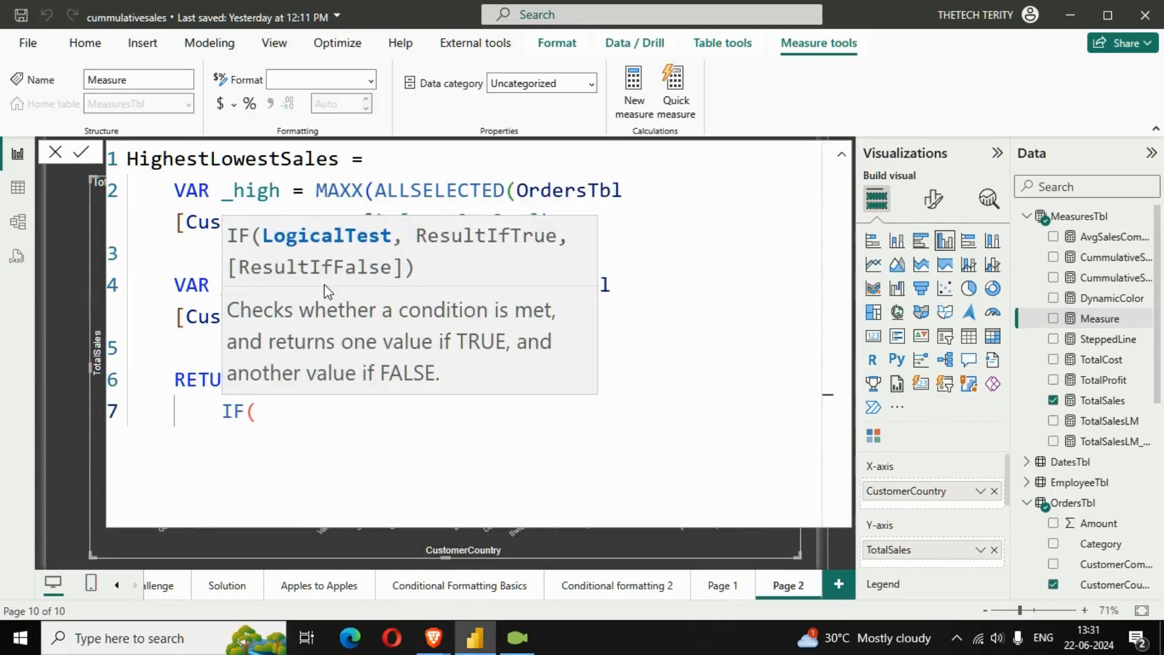
pyautogui.write('TOTAL')
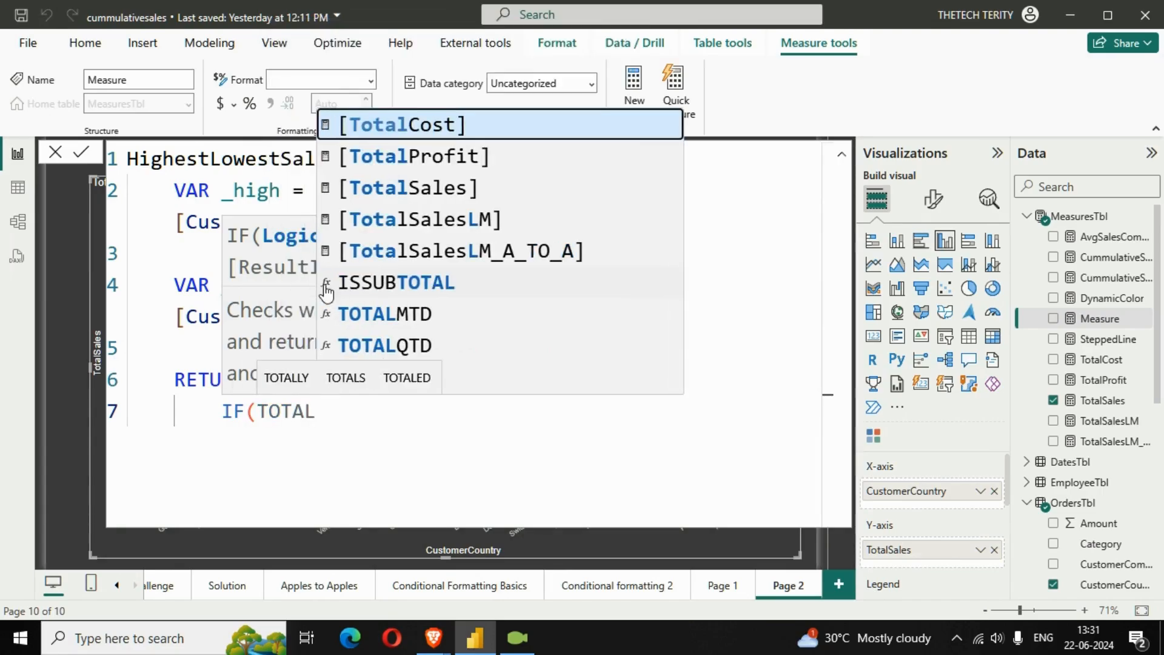
pyautogui.press('Down')
pyautogui.press('Down')
pyautogui.press('Tab')
pyautogui.write('= ')
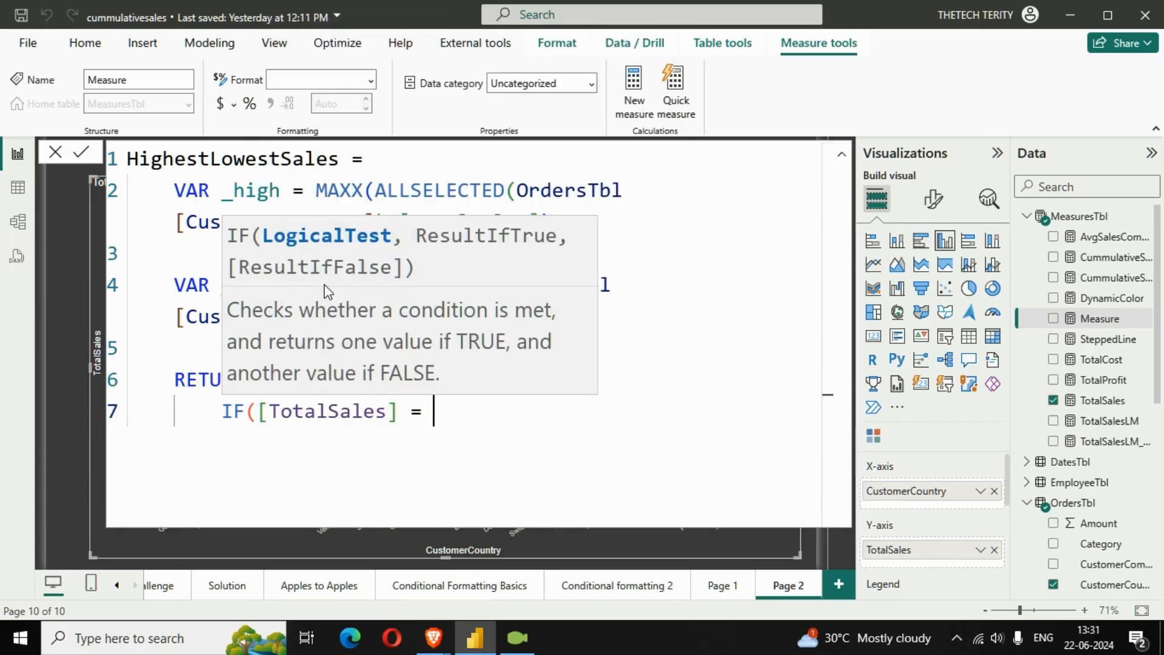
pyautogui.write('_')
pyautogui.press('Tab')
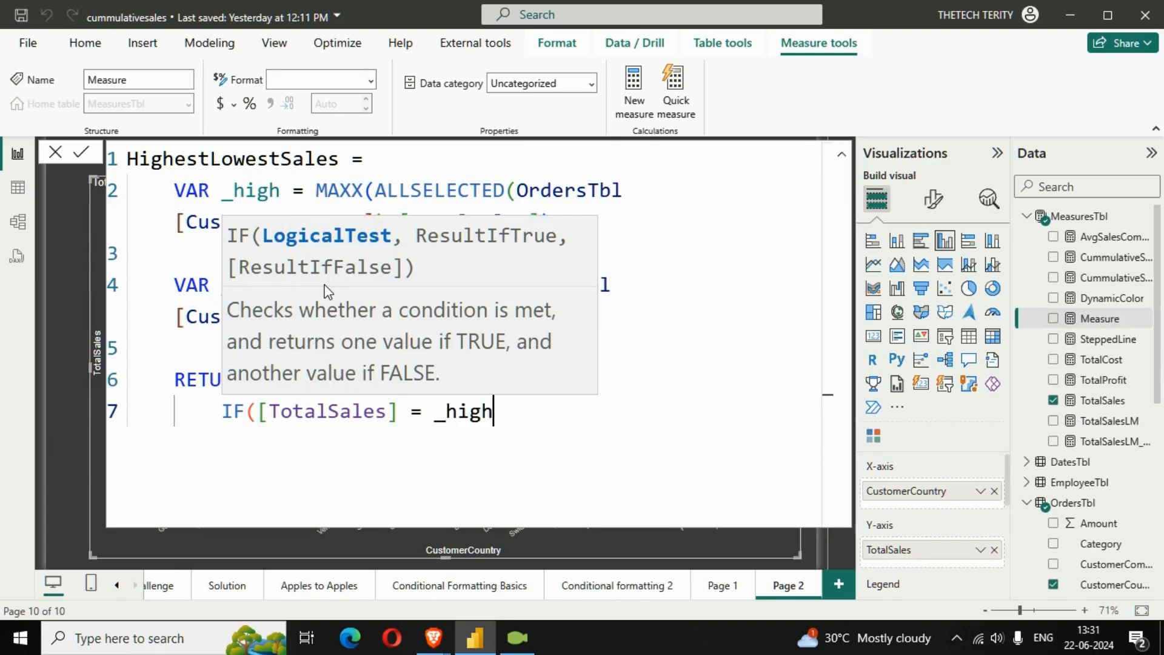
pyautogui.write(', ')
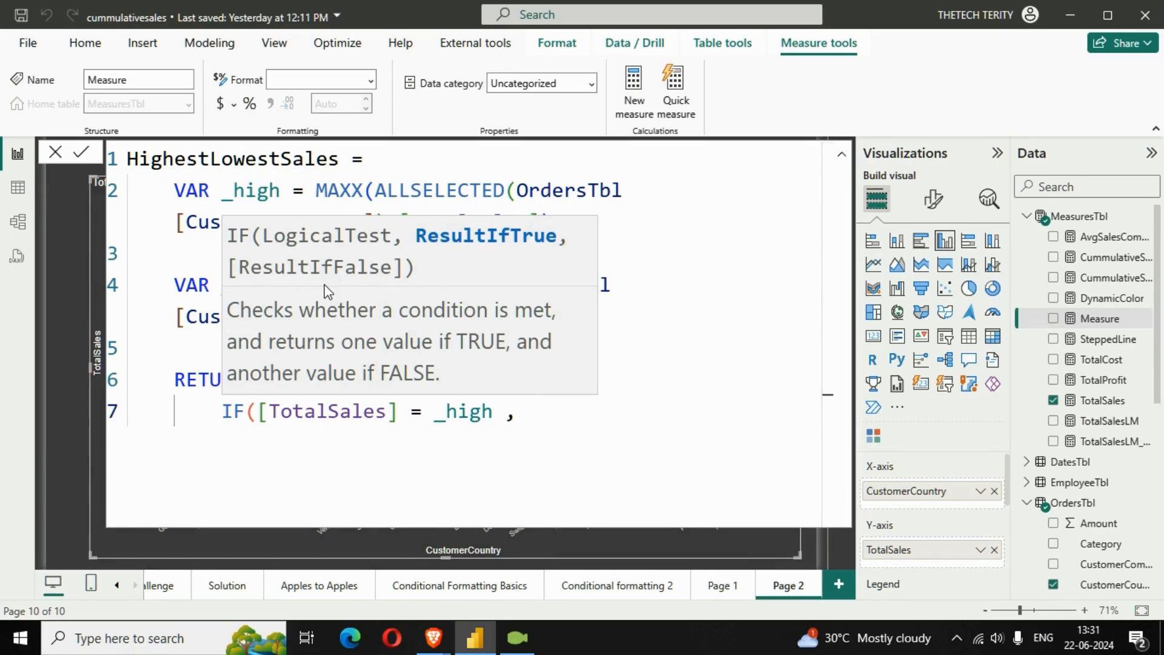
pyautogui.write('"#12510e')
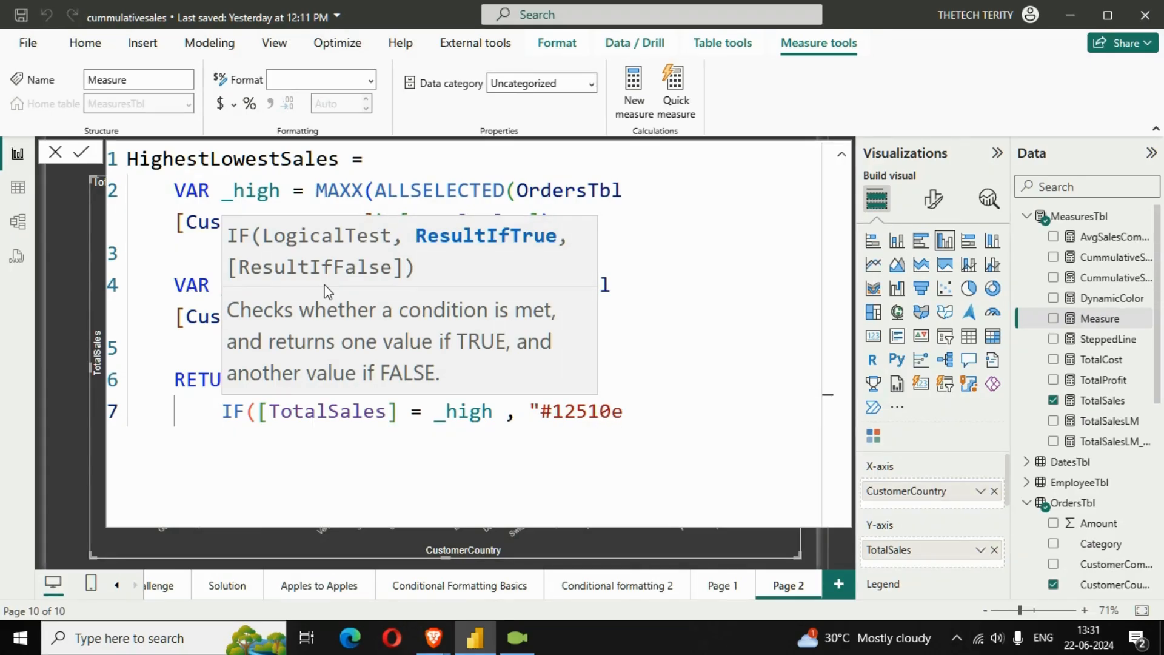
# Enter "#12510E" as the IF function's true result and open a new line for its false result
pyautogui.press('BackSpace')
pyautogui.write('E')
pyautogui.write("'")
pyautogui.write('",')
pyautogui.hotkey('shift', 'Return')
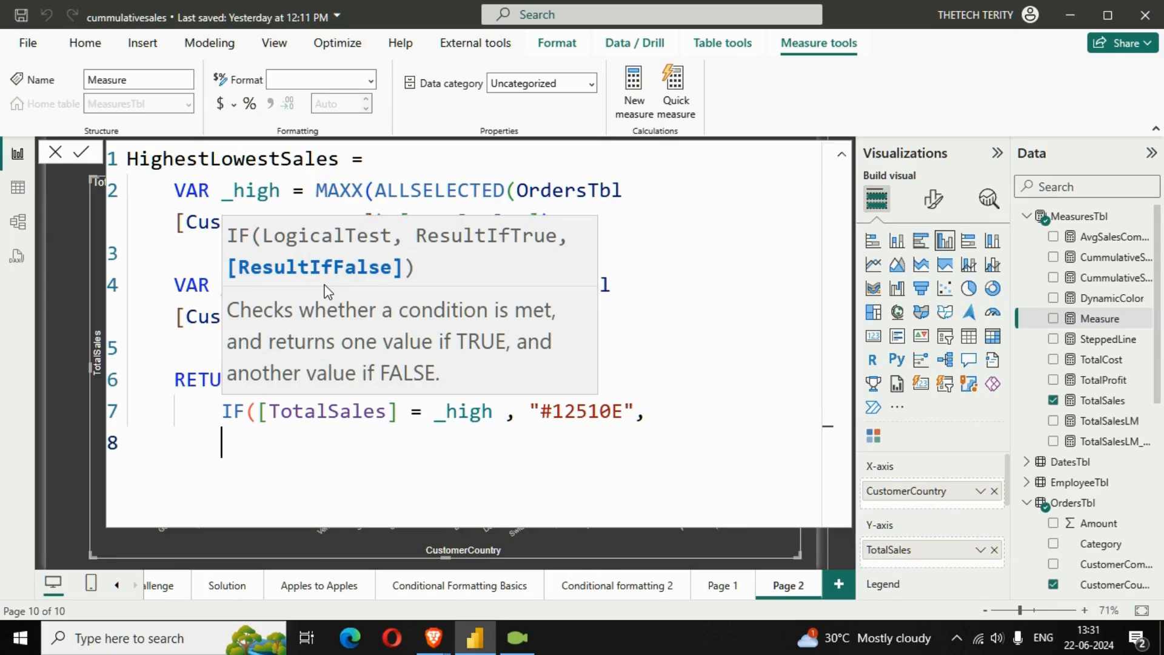
# Nest a second IF function as the false result with the condition [TotalSales] = _low
pyautogui.write('IF(')
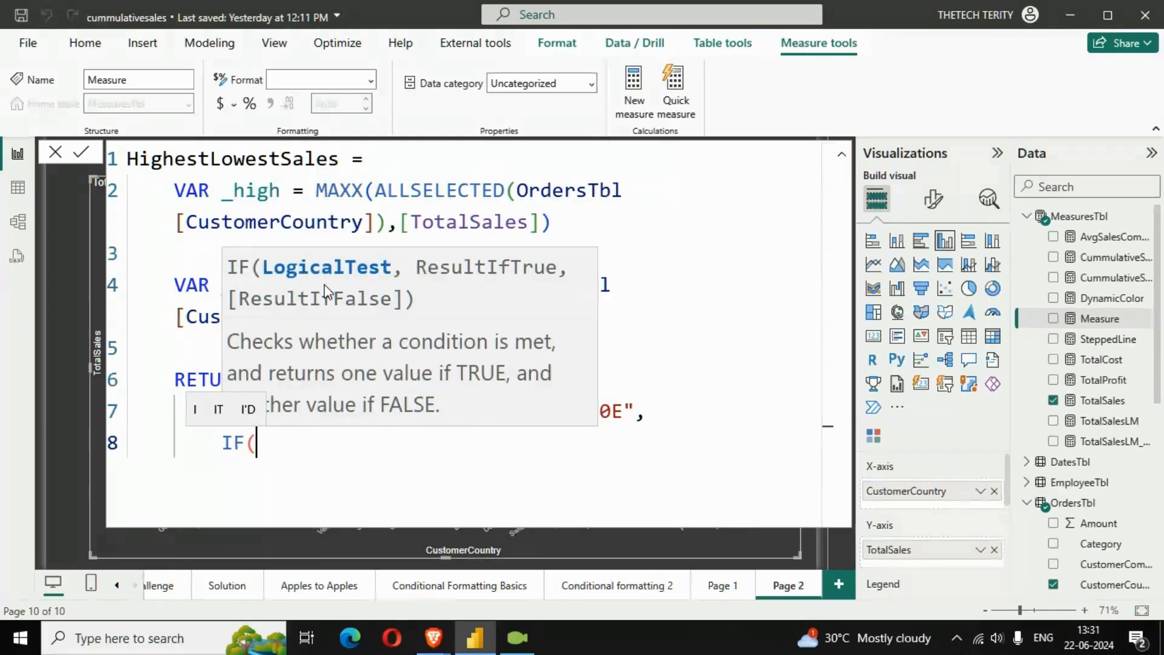
pyautogui.write('TOTA')
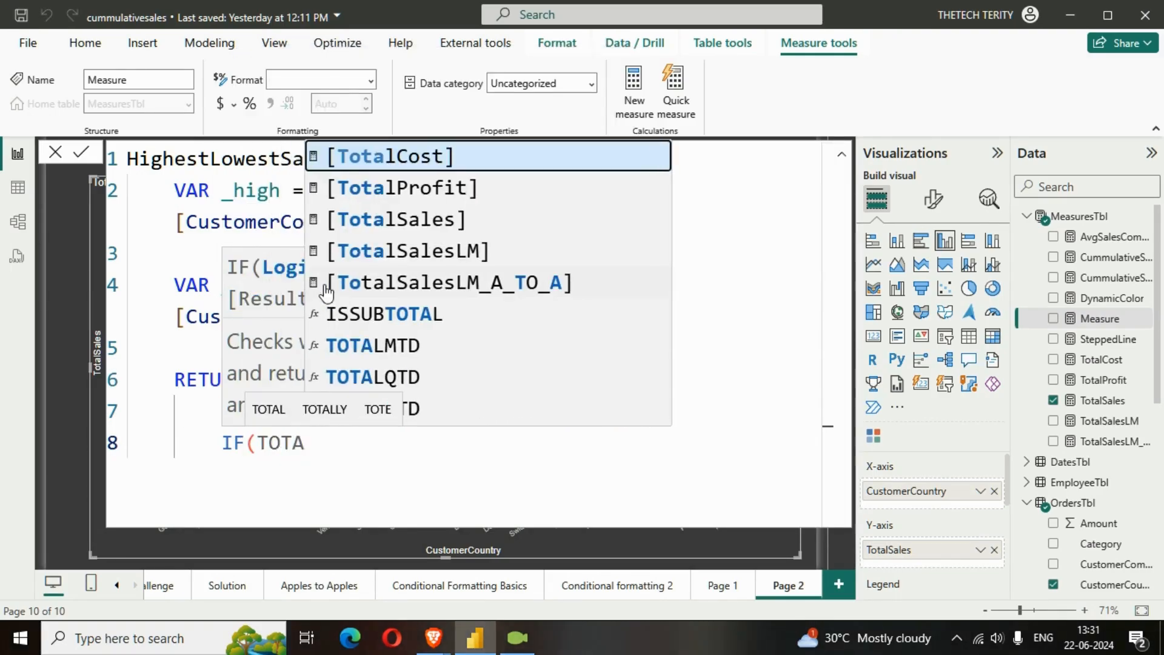
pyautogui.press('Down')
pyautogui.press('Down')
pyautogui.press('Tab')
pyautogui.write('= ')
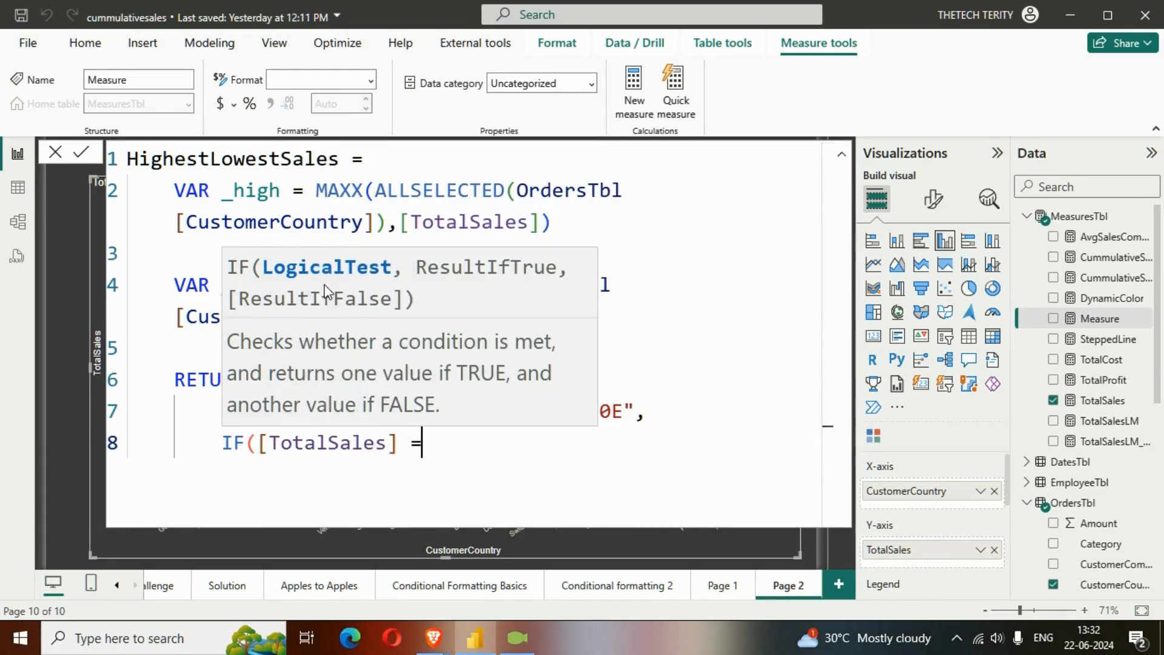
pyautogui.write('_')
pyautogui.press('Tab')
pyautogui.press('BackSpace')
pyautogui.press('BackSpace')
pyautogui.press('BackSpace')
pyautogui.press('BackSpace')
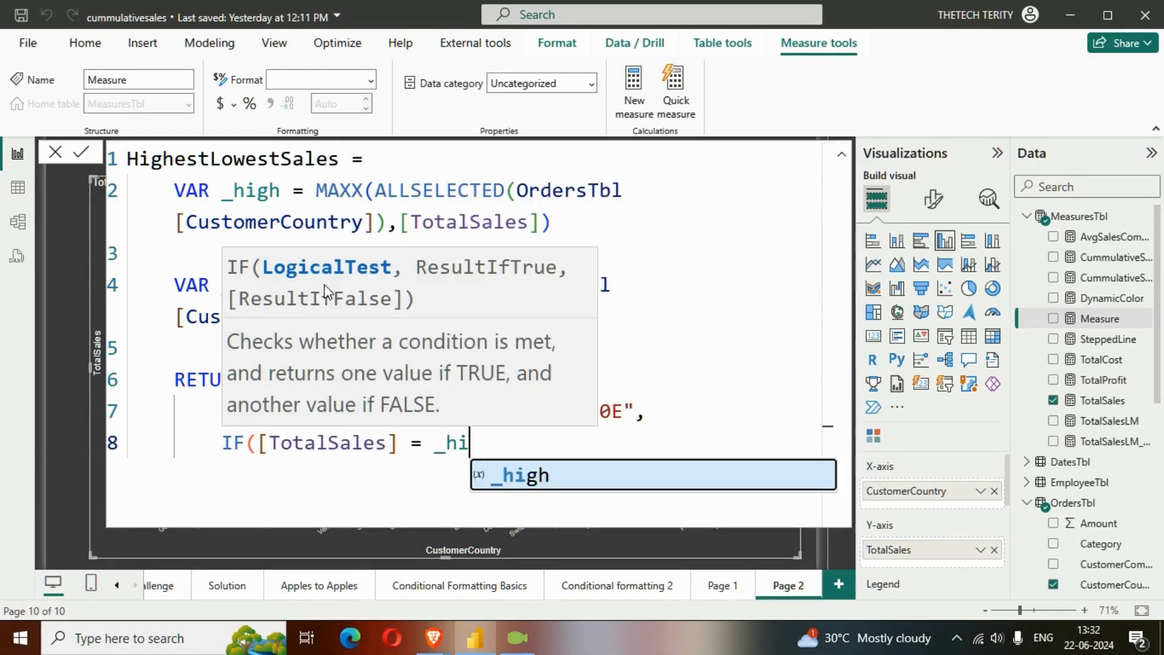
pyautogui.press('Down')
pyautogui.press('Tab')
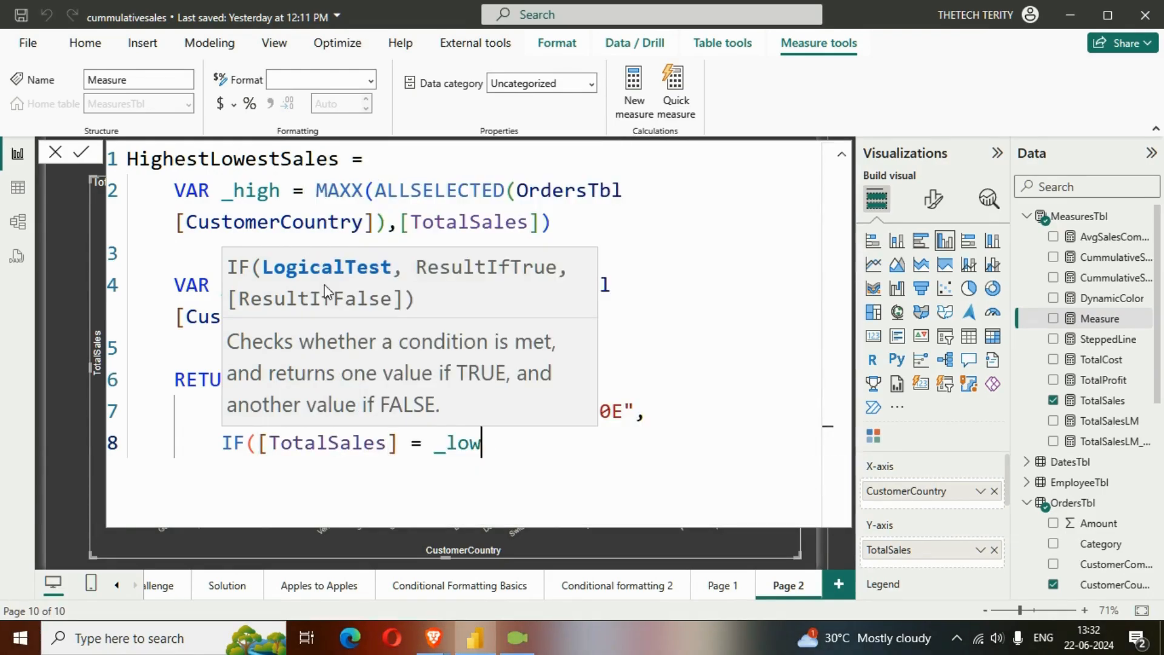
# Enter "#C70039" as the nested IF's true result and close both IF functions
pyautogui.write(',"')
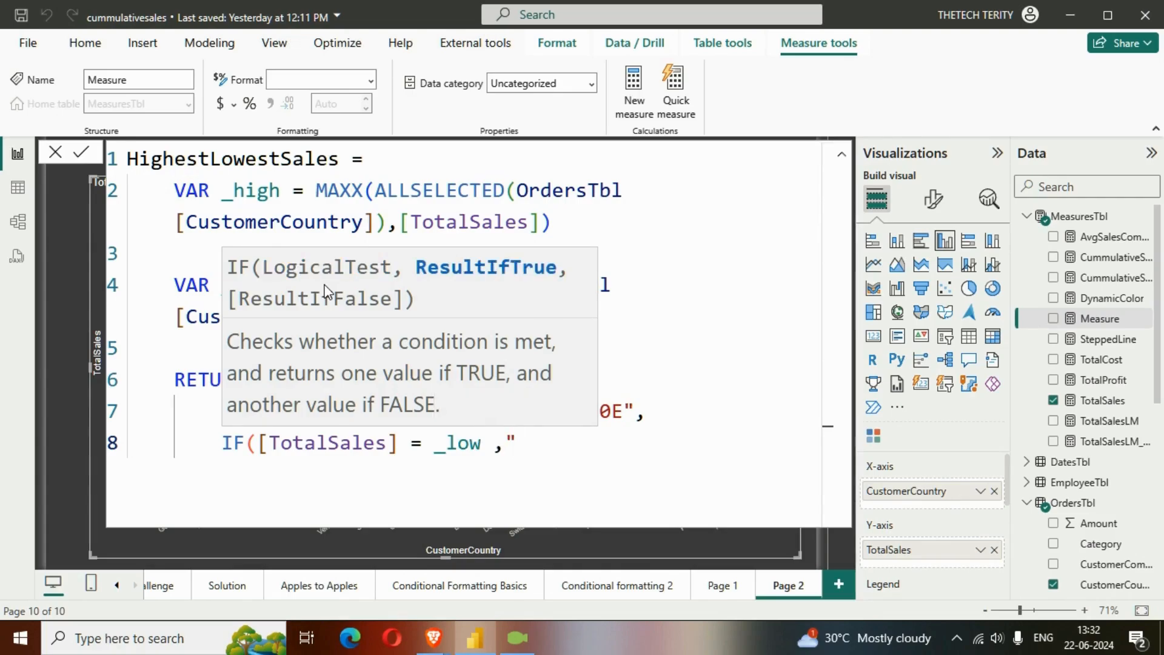
pyautogui.write('#C')
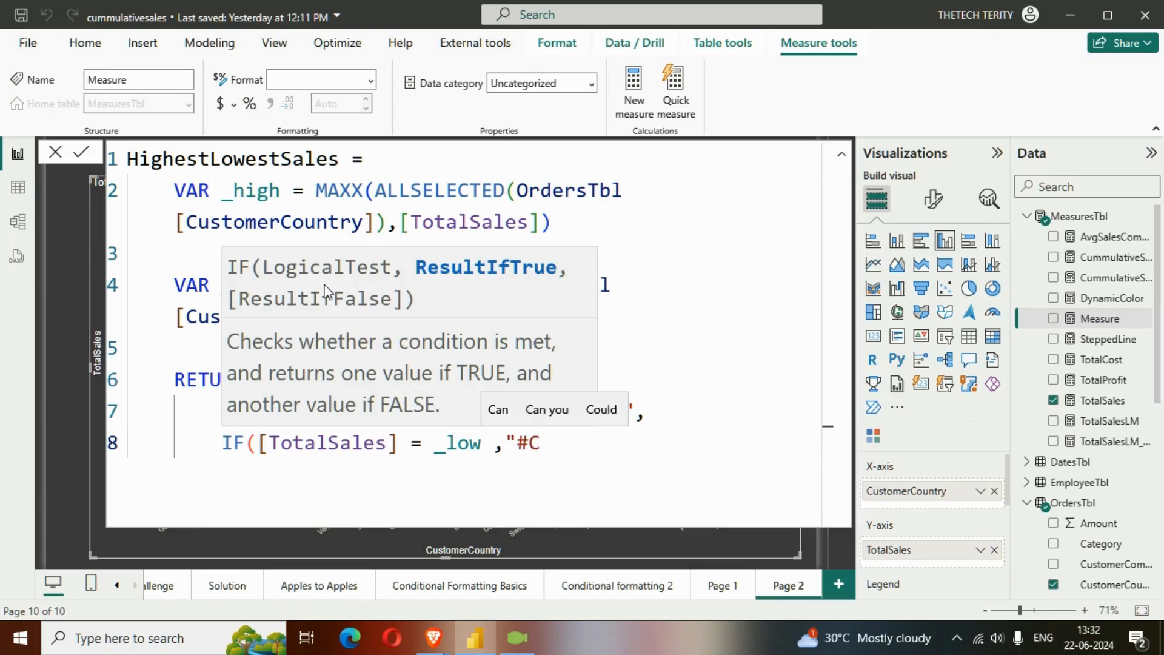
pyautogui.write('7')
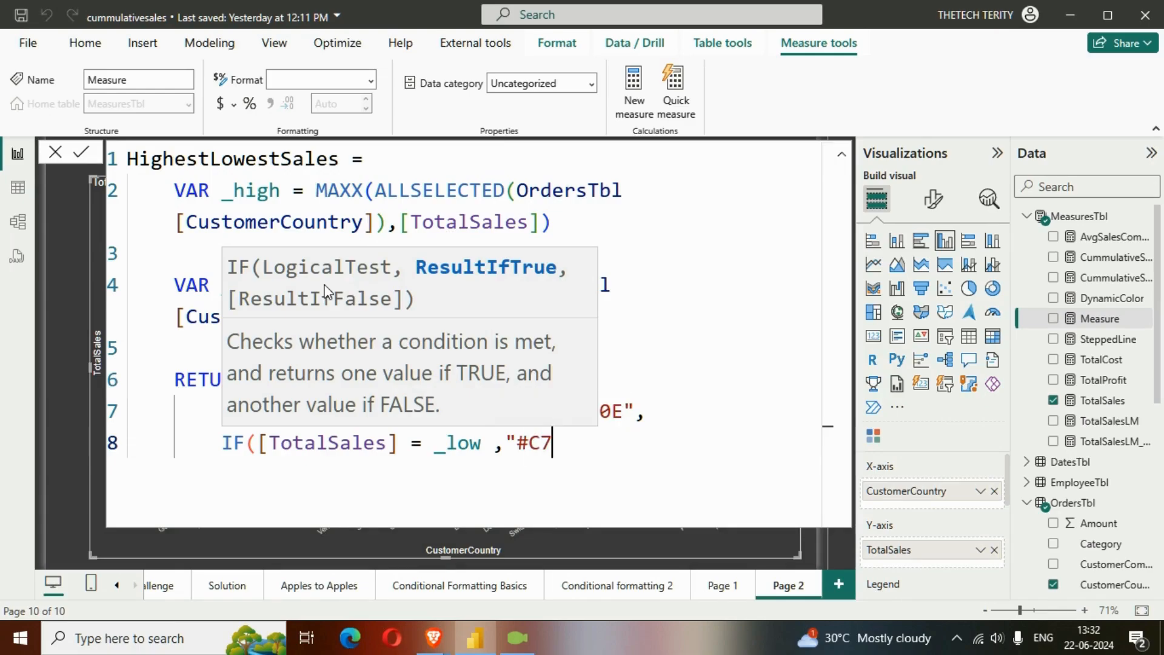
pyautogui.write('003')
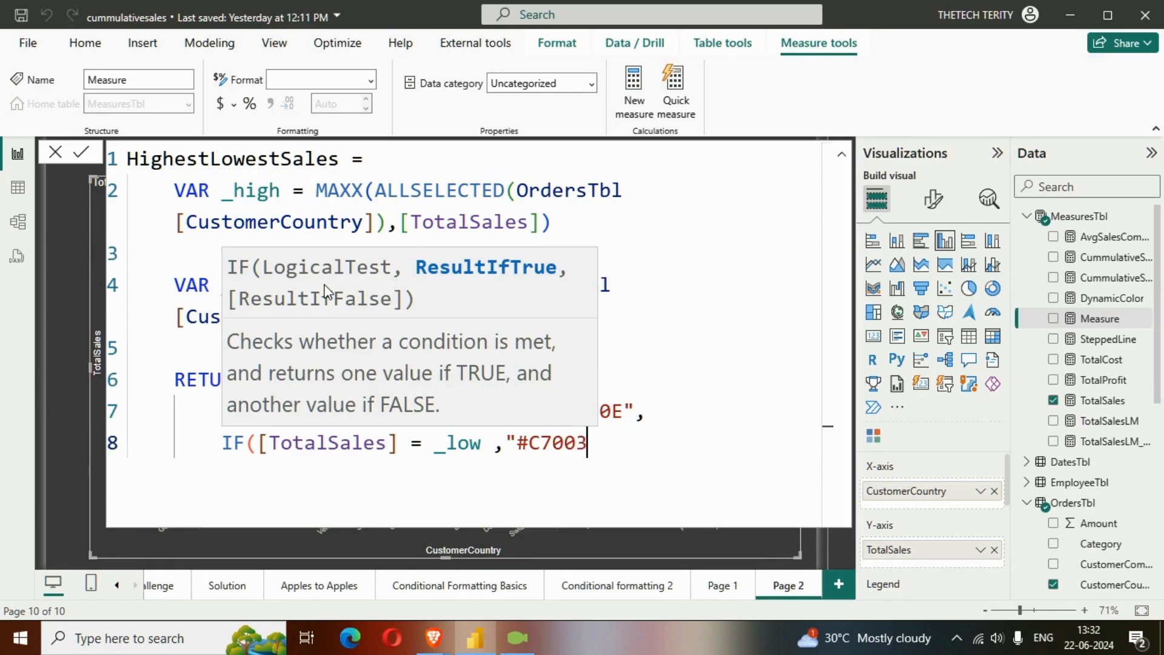
pyautogui.write('9"))')
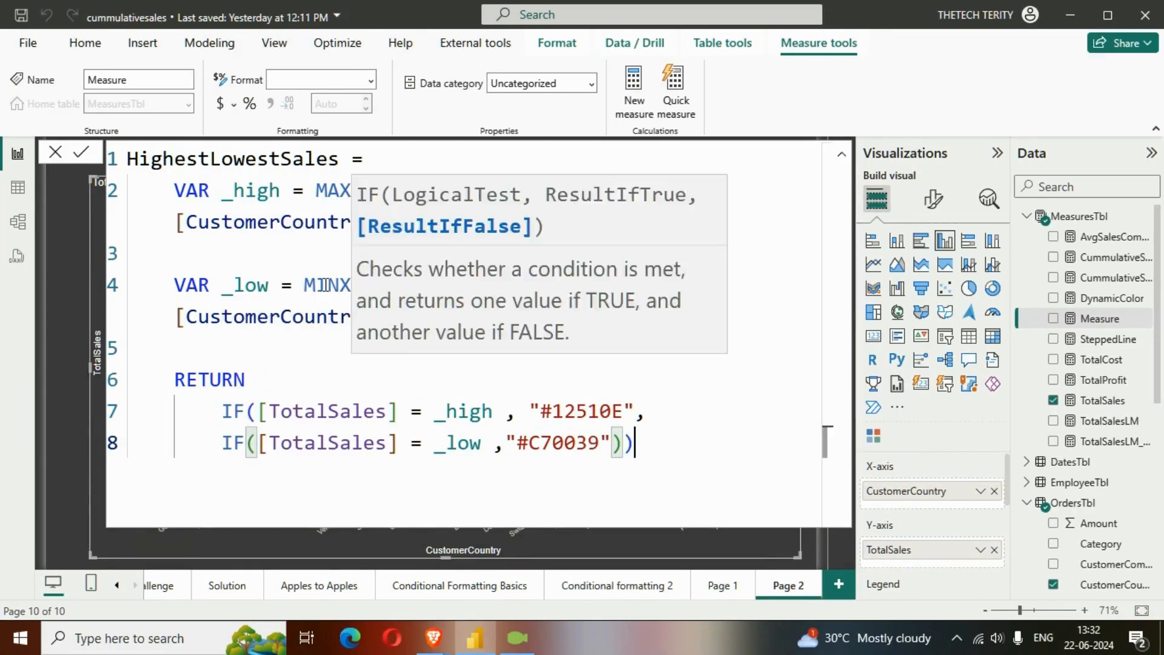
# Commit the HighestLowestSales measure and collapse the formula editor to reveal the chart
pyautogui.press('Return')
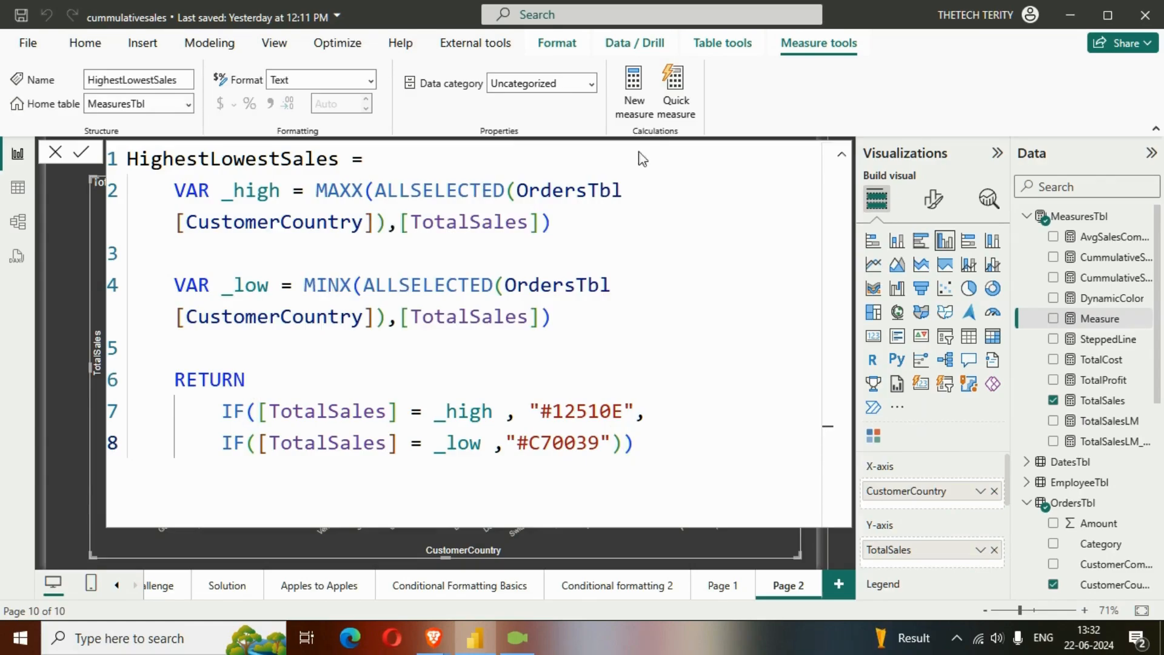
pyautogui.click(843, 156)
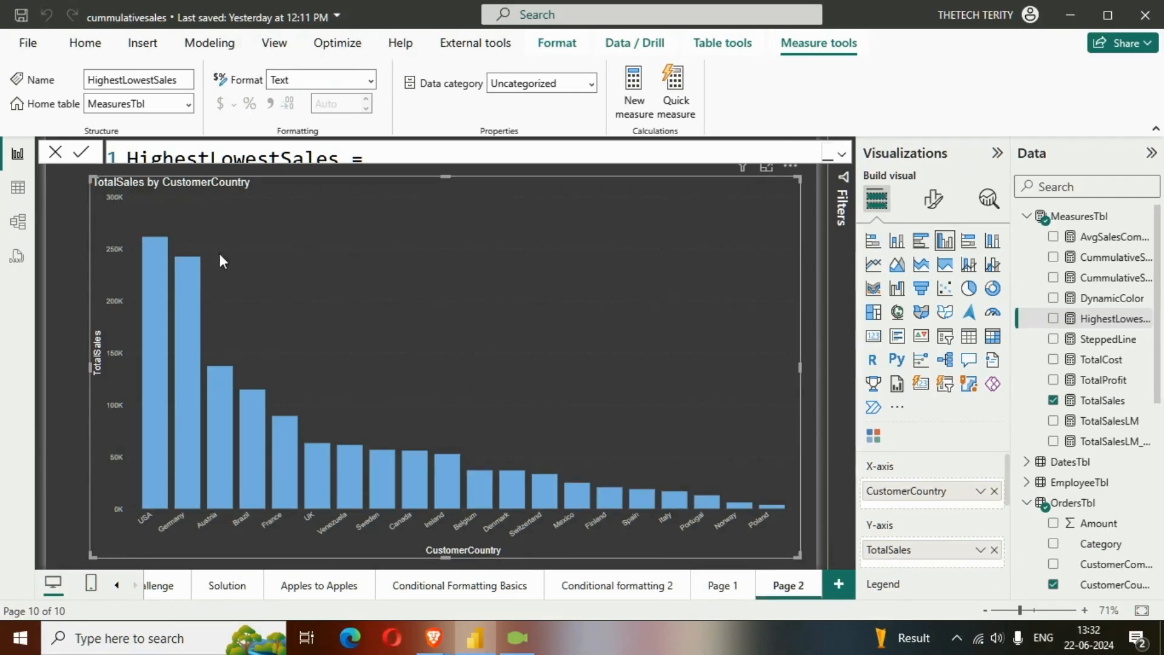
pyautogui.click(245, 233)
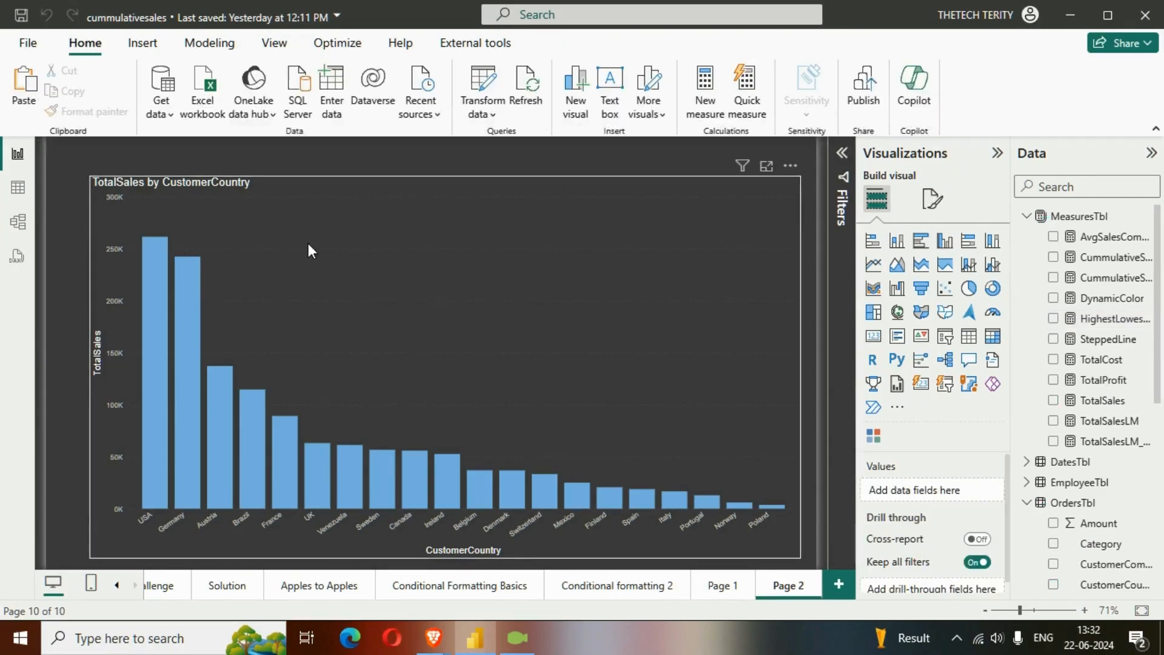
# Open the conditional formatting settings for the column color of the TotalSales by CustomerCountry chart
pyautogui.click(771, 211)
pyautogui.click(933, 199)
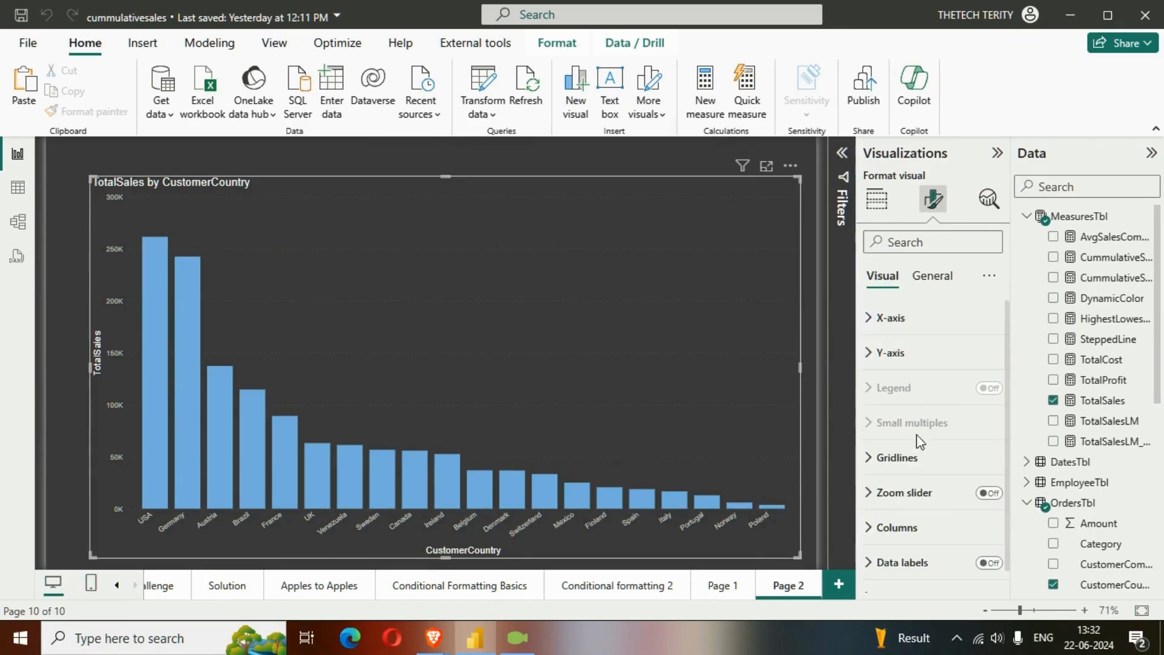
pyautogui.scroll(-1, 915, 491)
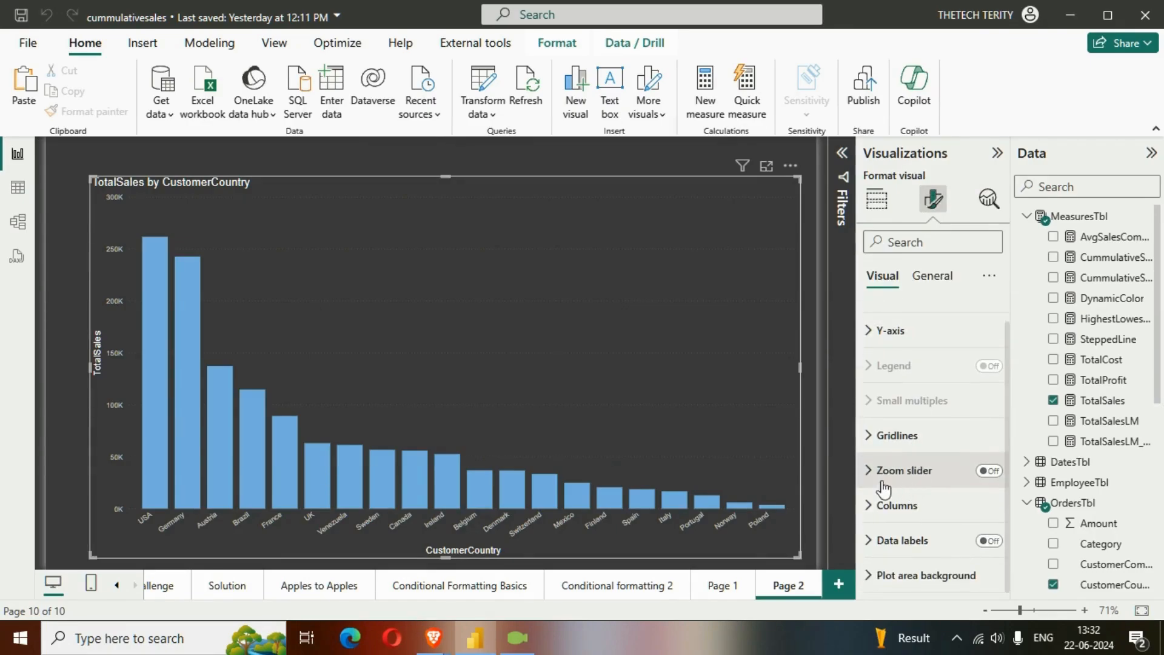
pyautogui.click(874, 514)
pyautogui.scroll(-5, 904, 470)
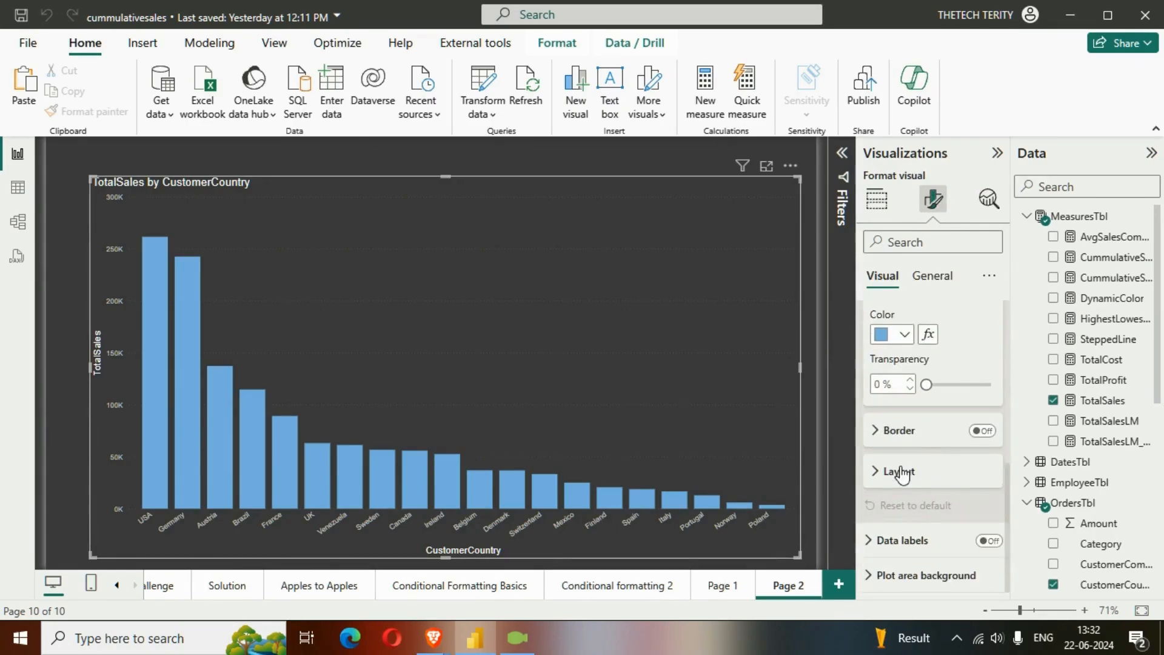
pyautogui.click(928, 334)
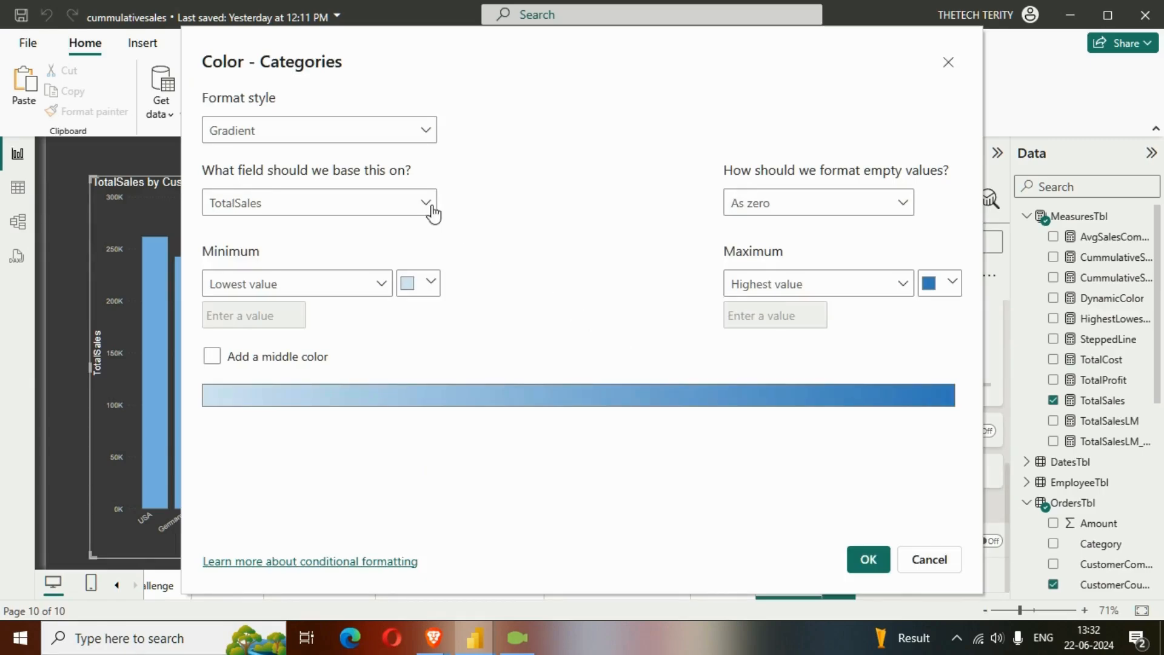
# Set the color's format style to Field value based on the HighestLowestSales measure and apply it
pyautogui.click(364, 137)
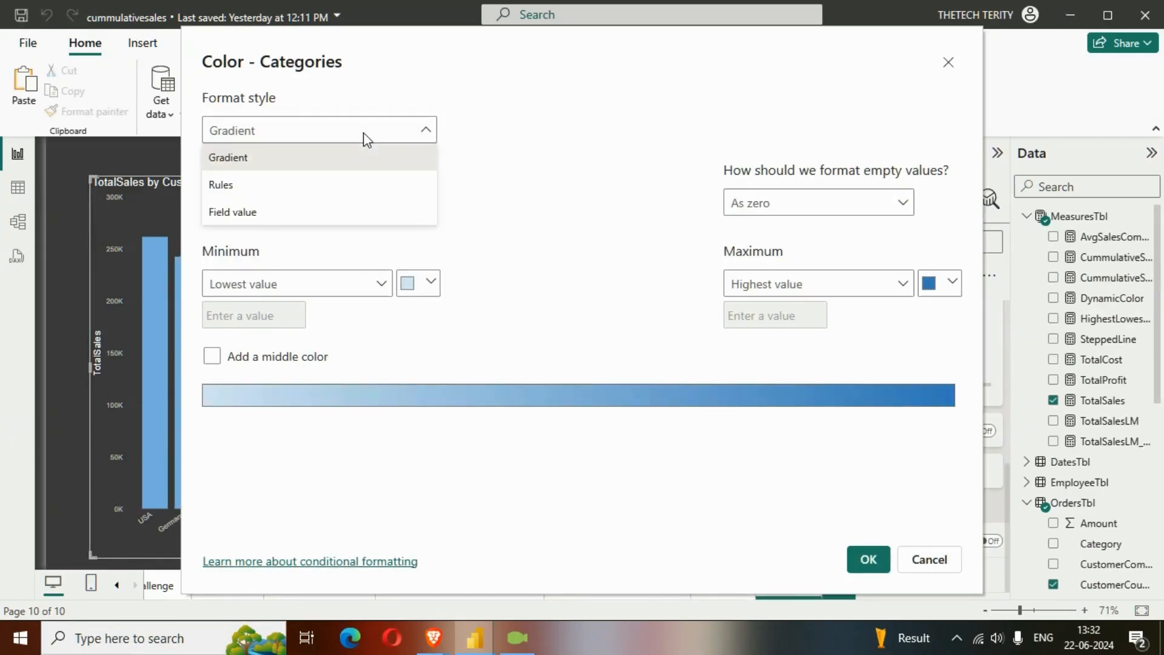
pyautogui.click(331, 213)
pyautogui.click(370, 208)
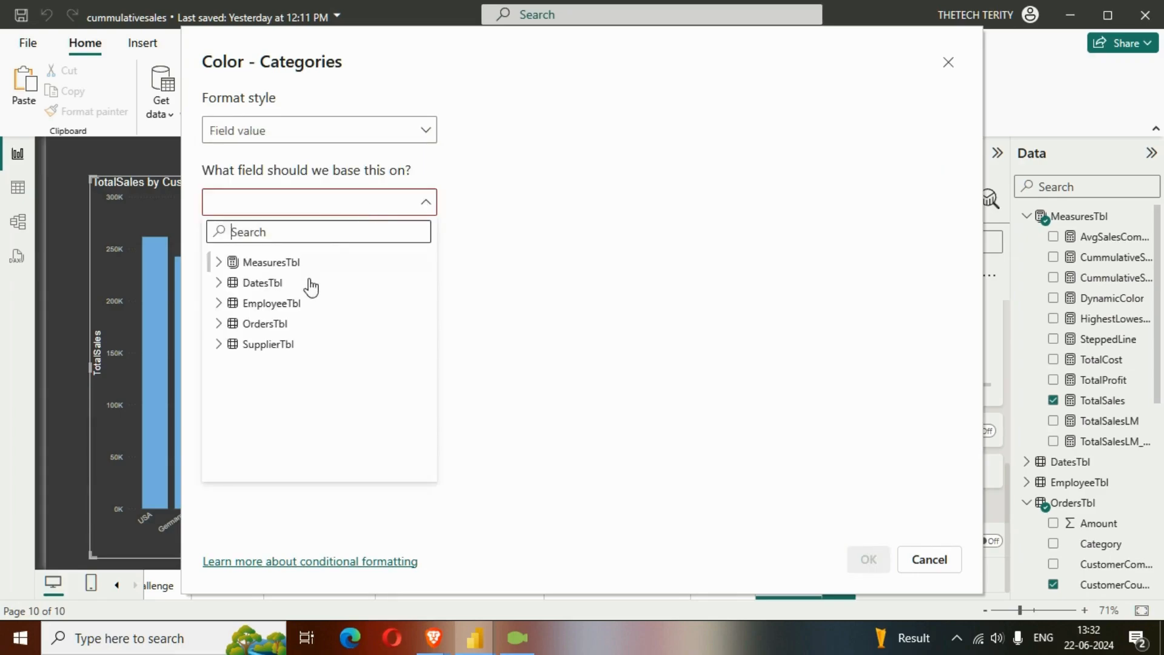
pyautogui.click(233, 264)
pyautogui.scroll(-2, 339, 395)
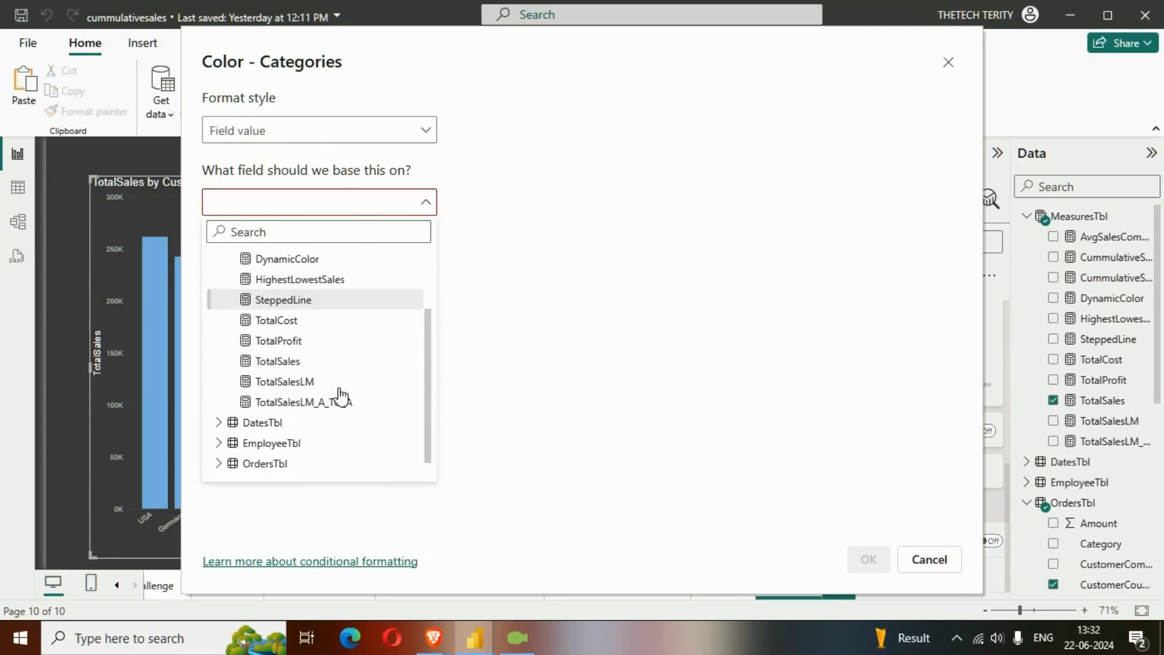
pyautogui.click(339, 279)
pyautogui.click(869, 559)
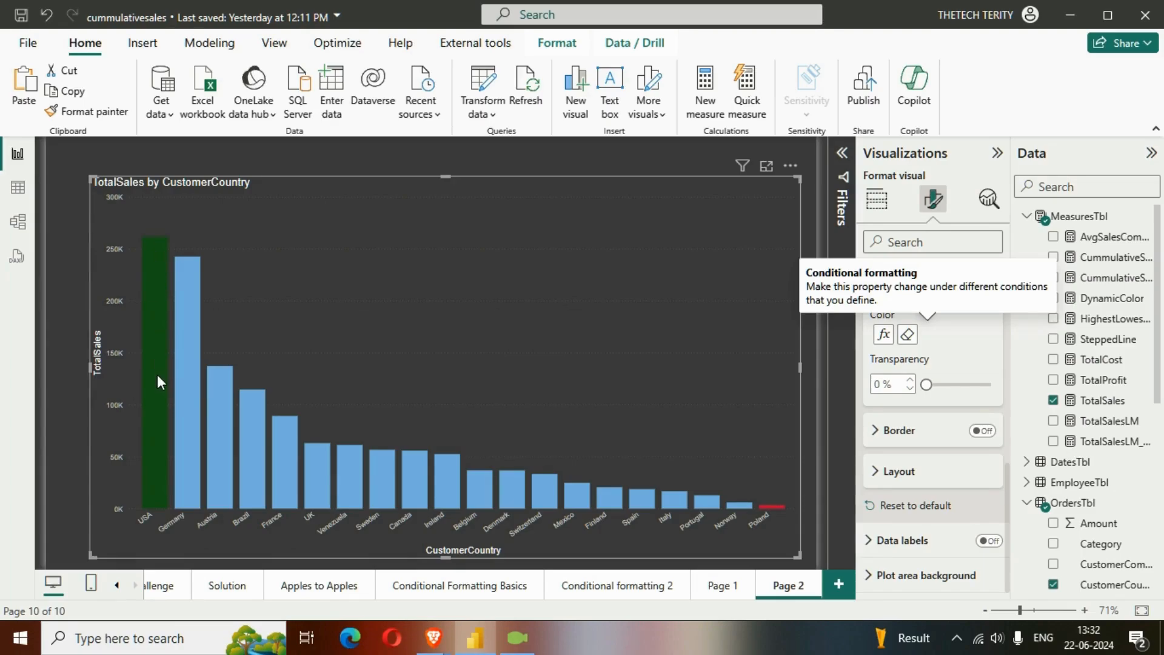
# Shrink the TotalSales by CustomerCountry chart slightly from its lower-right corner
pyautogui.moveTo(165, 289)
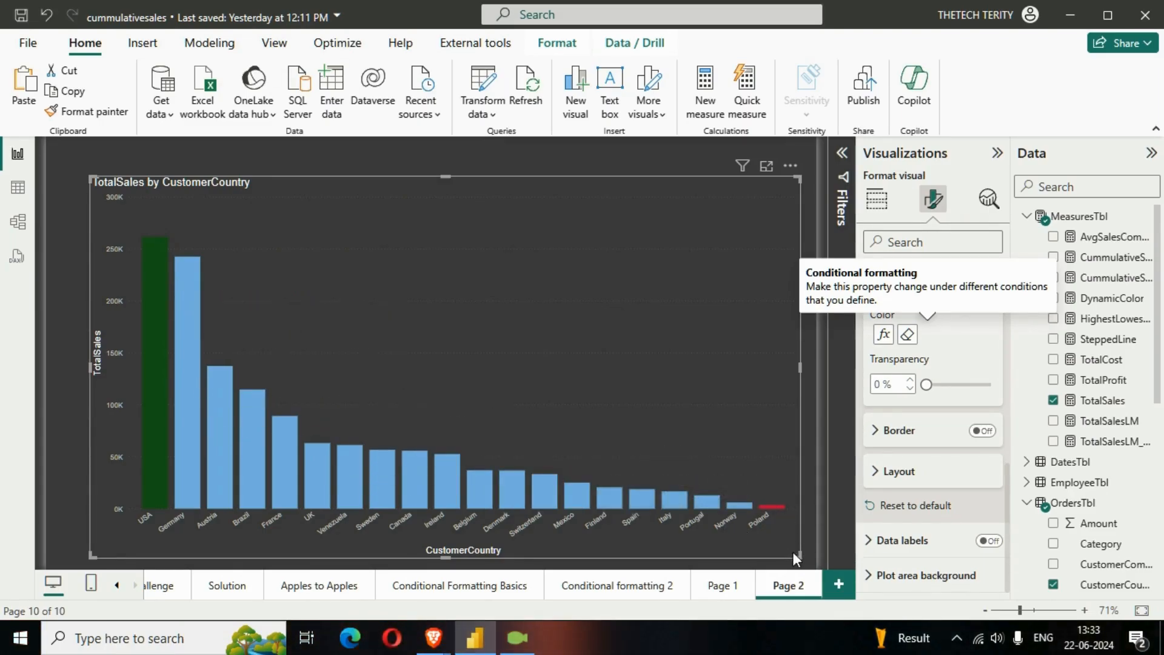
pyautogui.moveTo(793, 552); pyautogui.dragTo(789, 541)
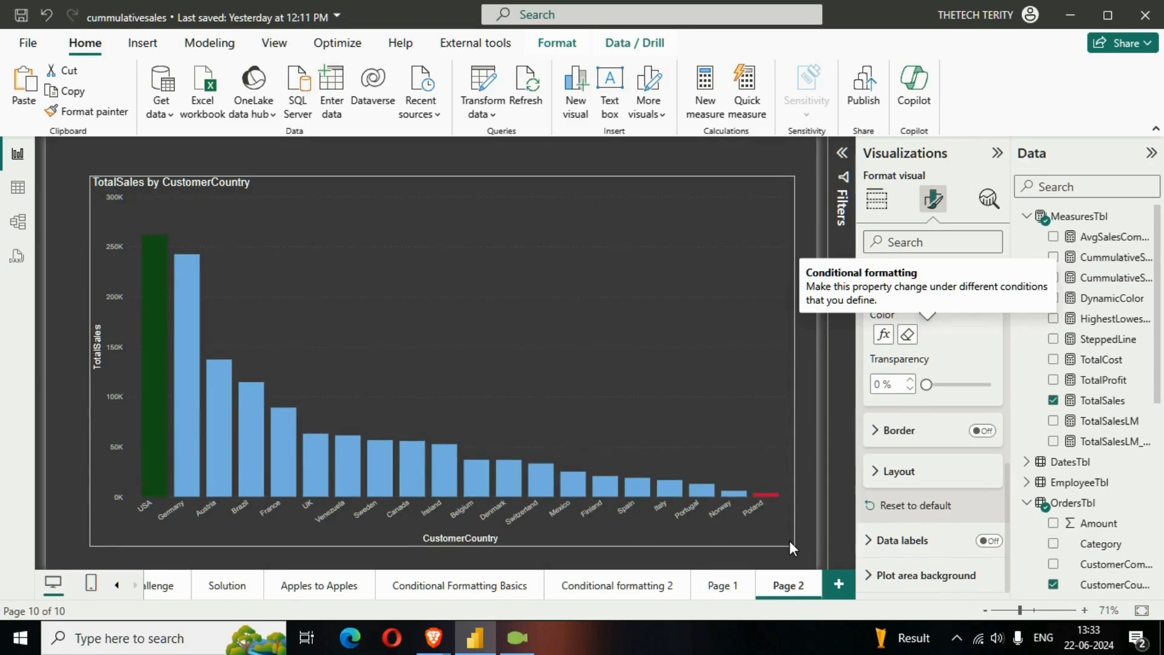